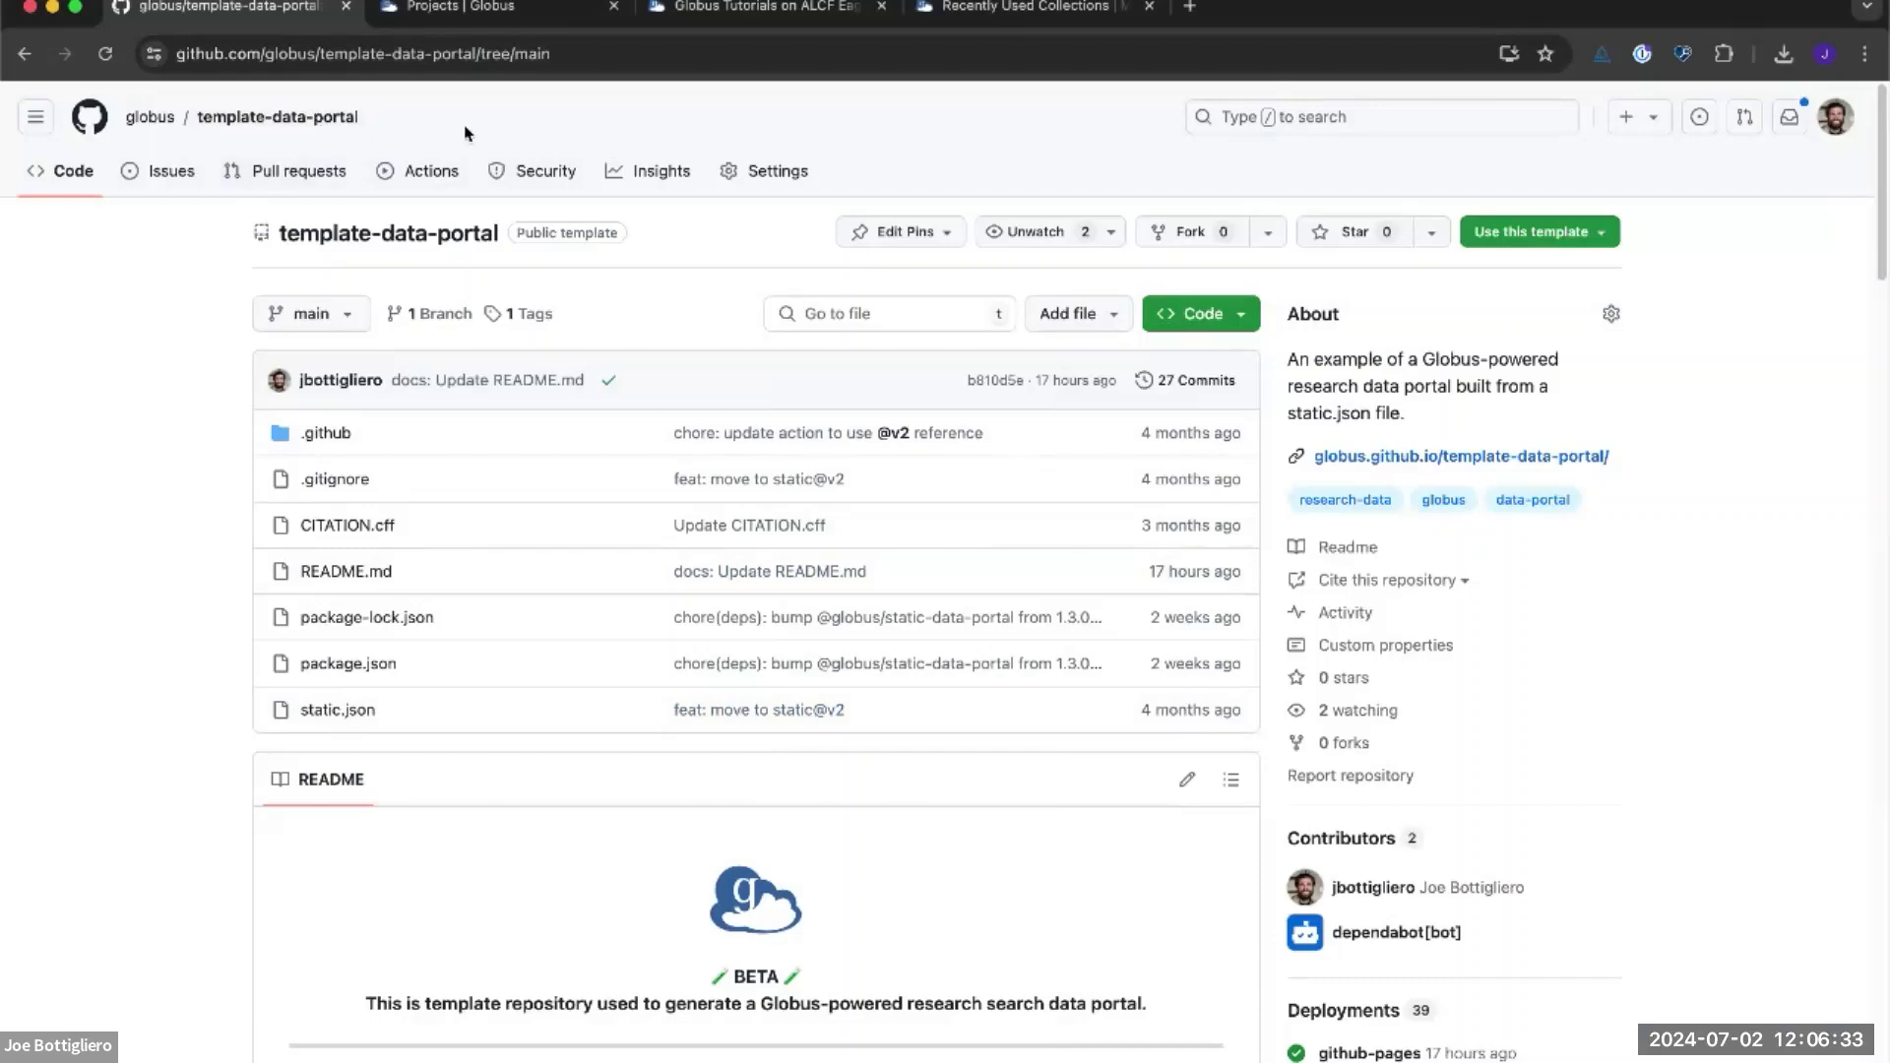
Review the README instructions for creating a static research data portal in the template-data-portal repository
drag(470, 126, 195, 122)
scroll(186, 823, down, 7)
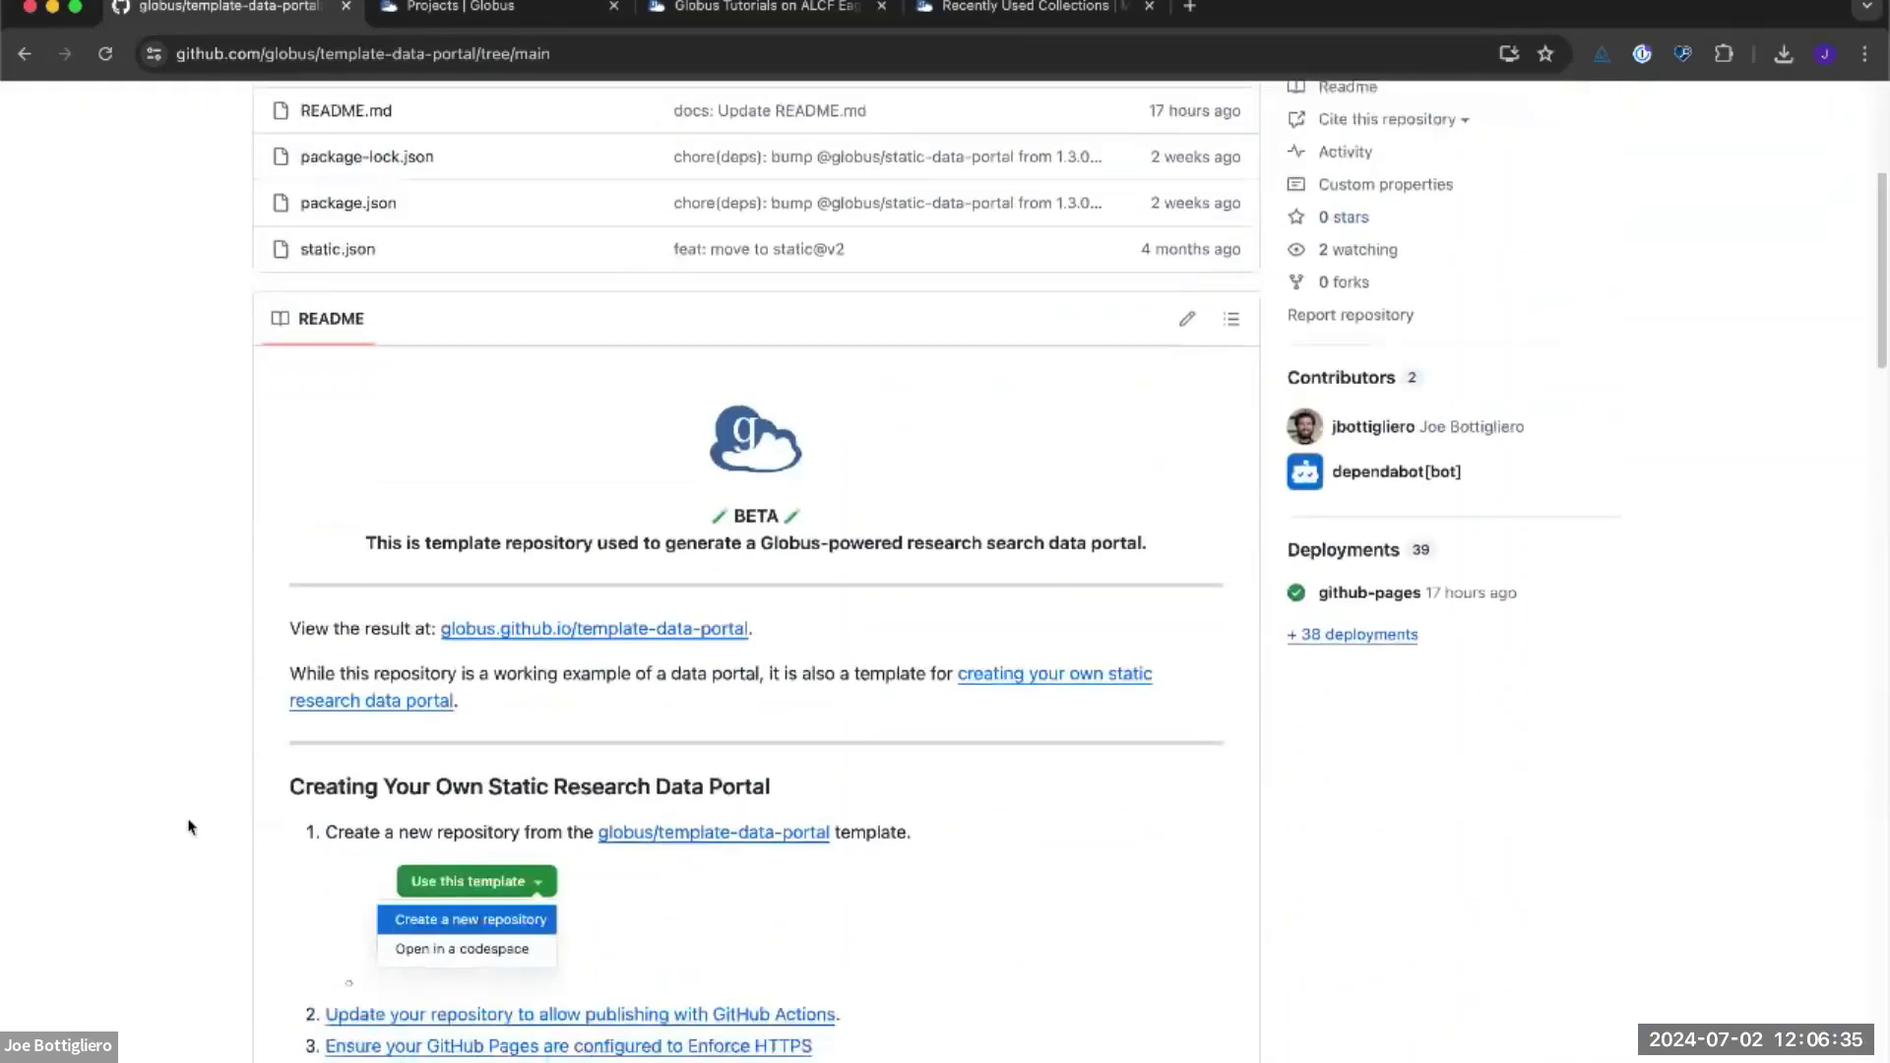
scroll(276, 872, down, 2)
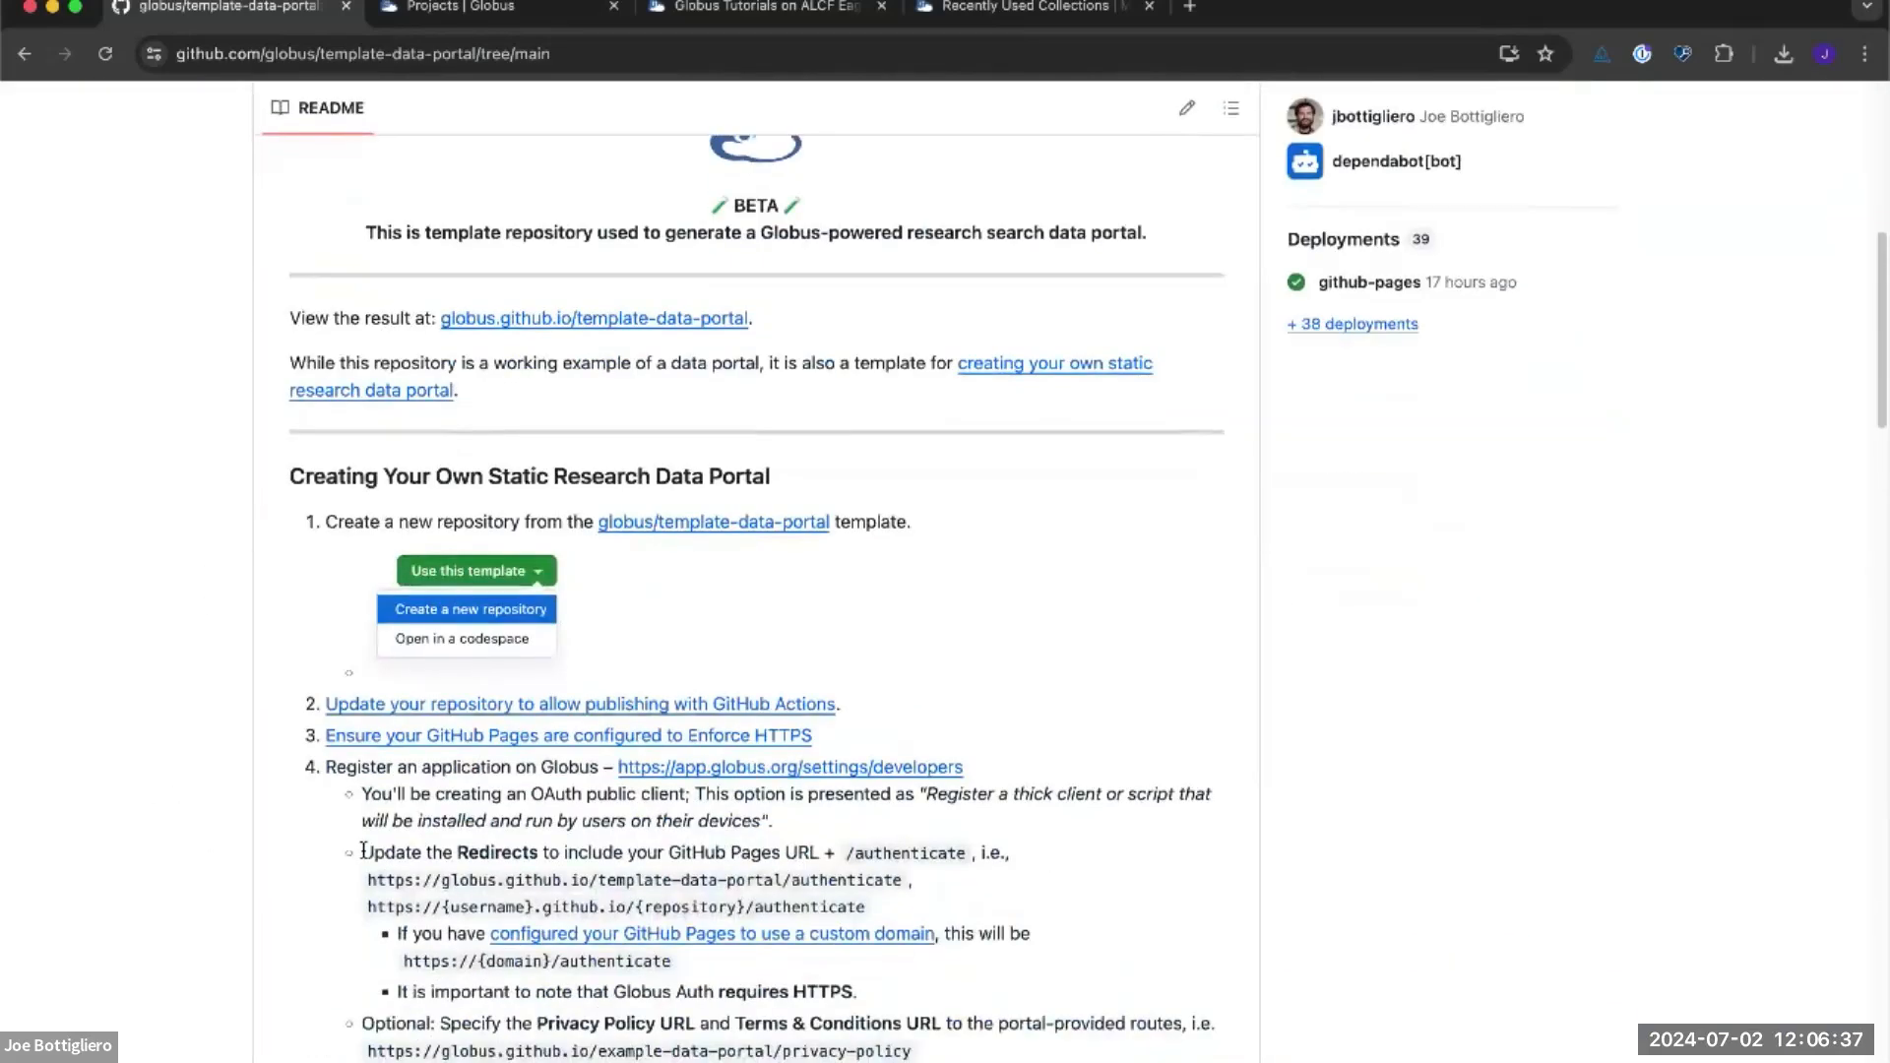
scroll(362, 746, down, 1)
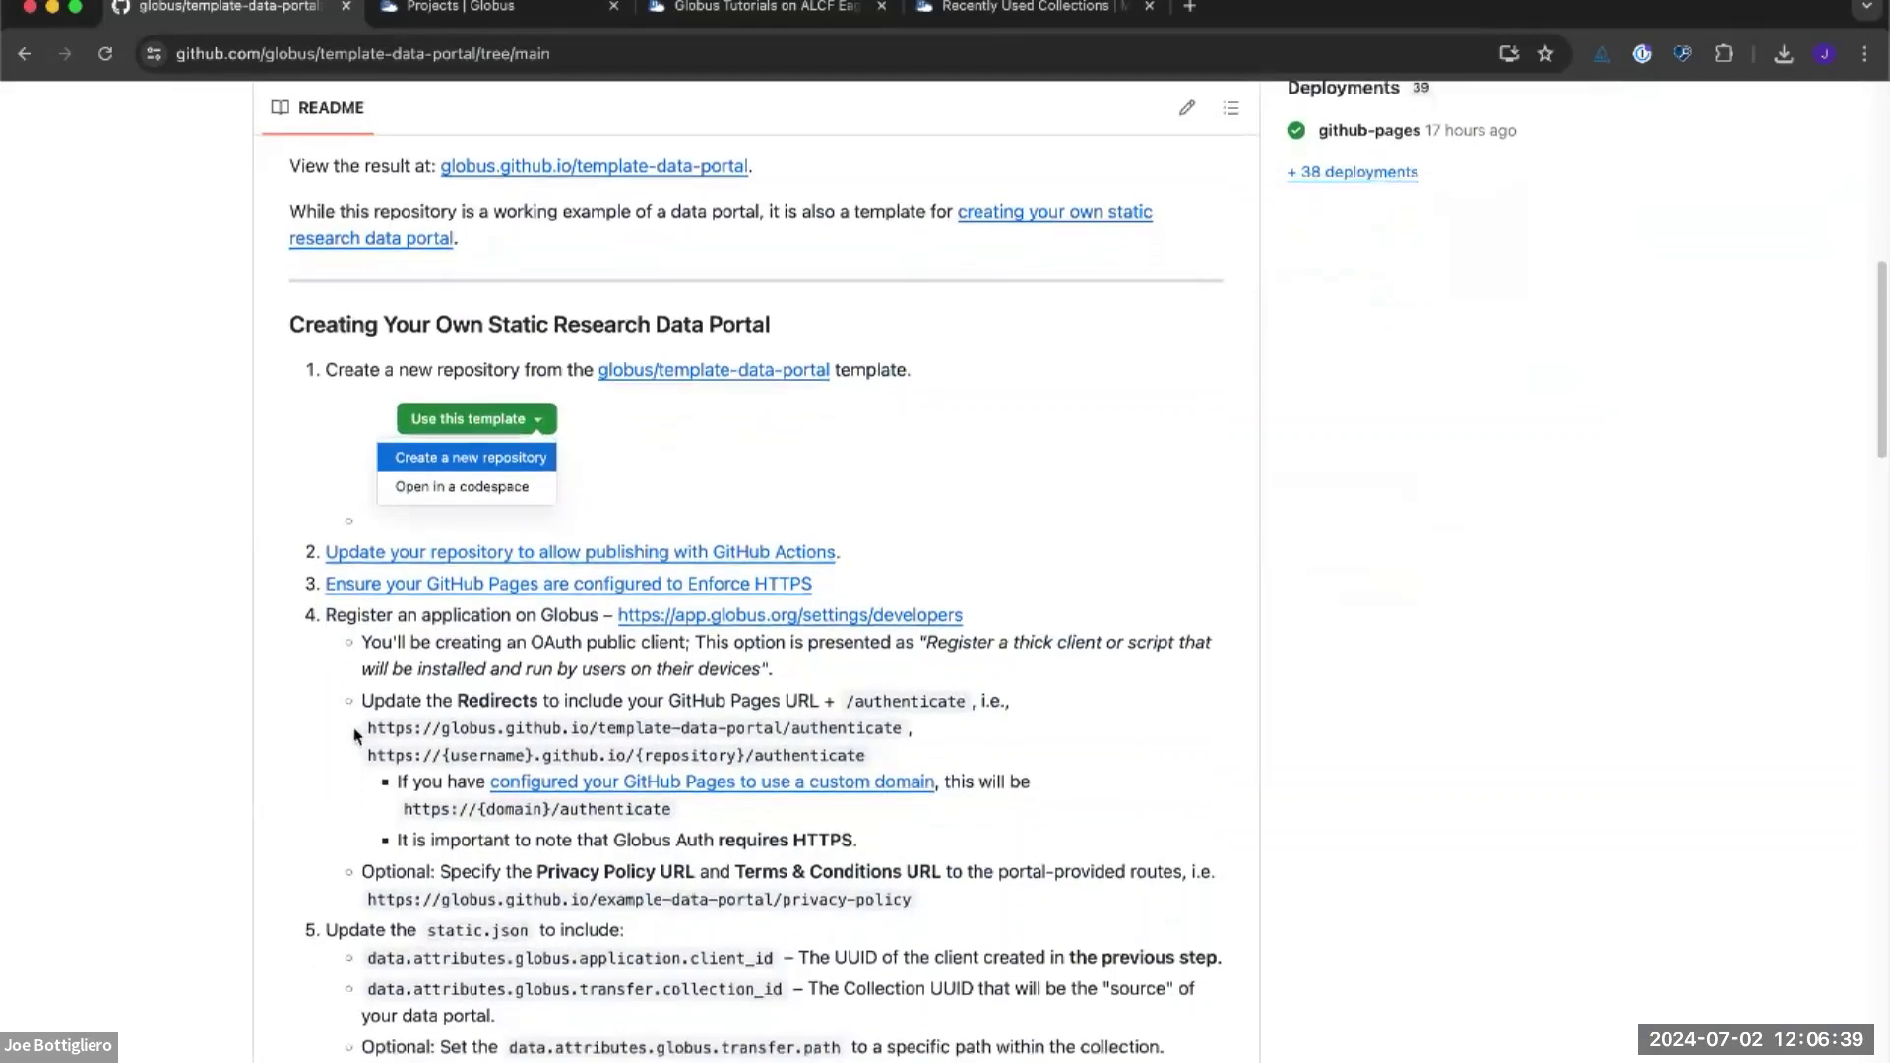
drag(329, 373, 468, 618)
scroll(469, 618, down, 3)
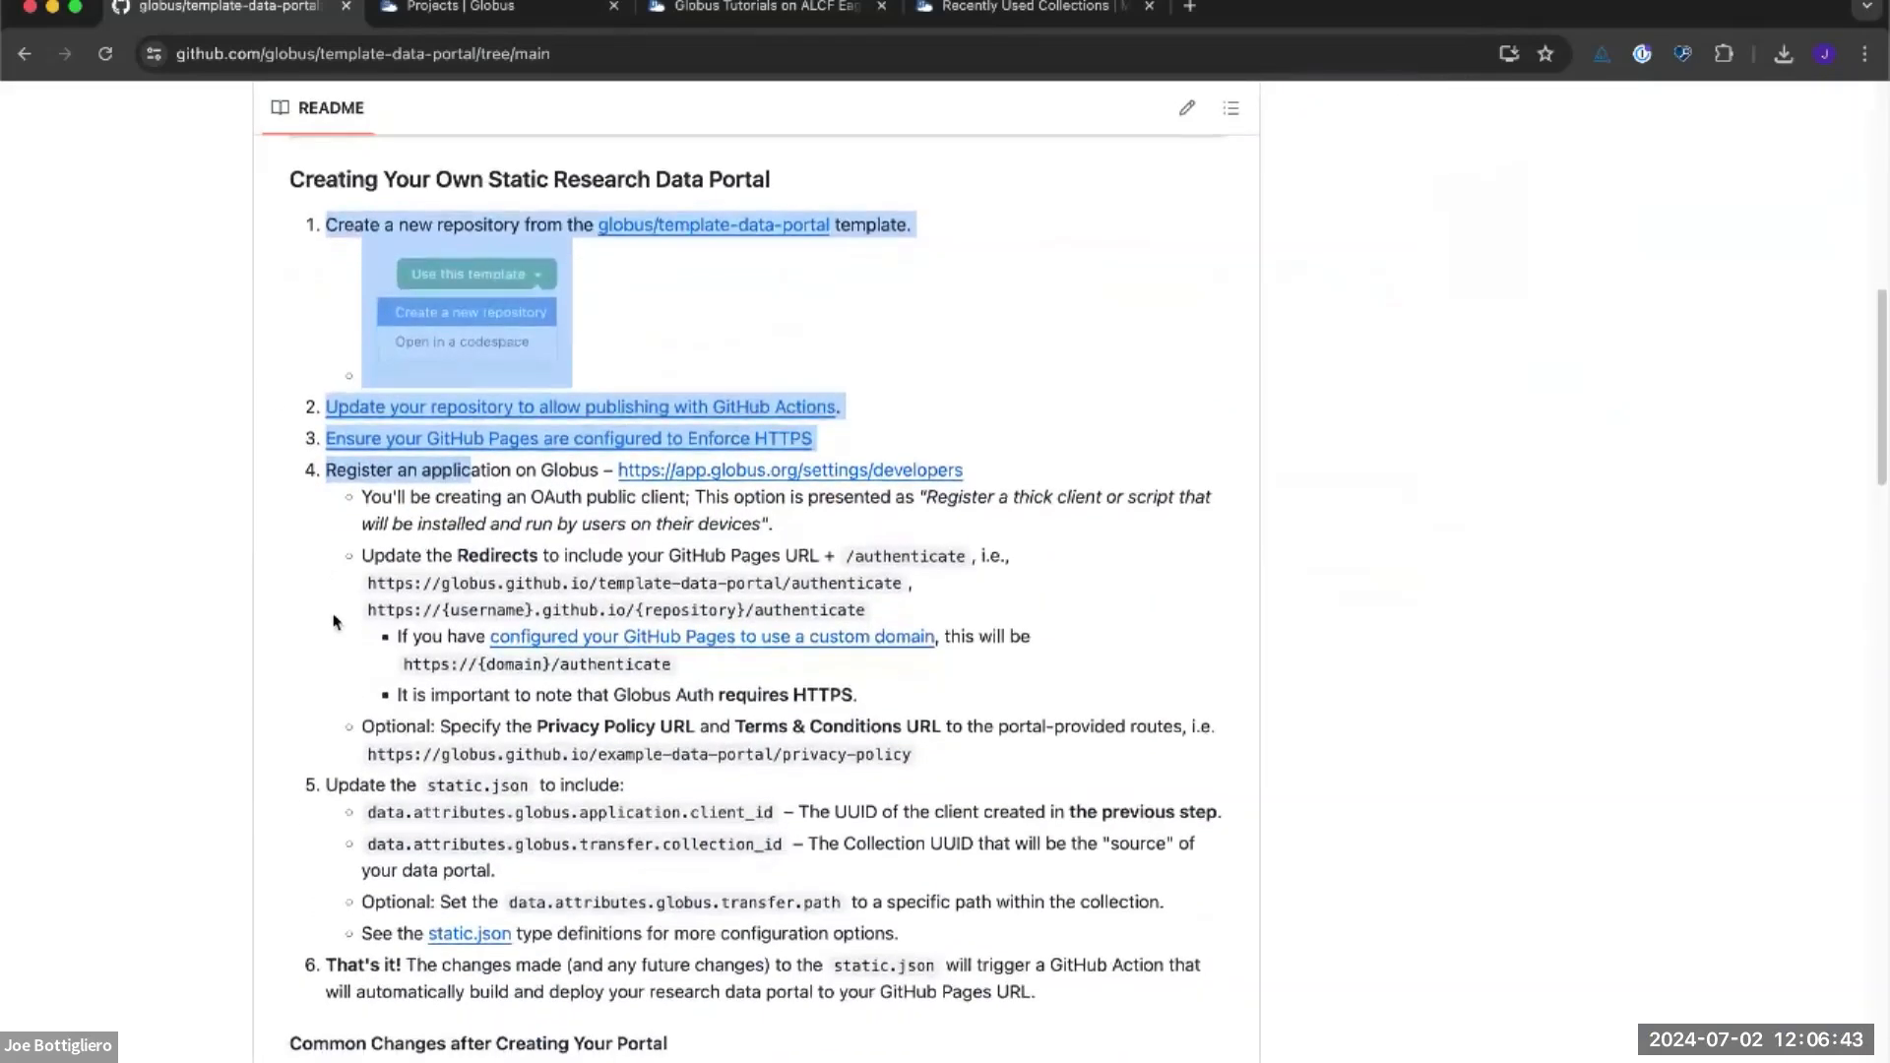
scroll(335, 611, up, 5)
click(1069, 624)
scroll(1069, 624, up, 13)
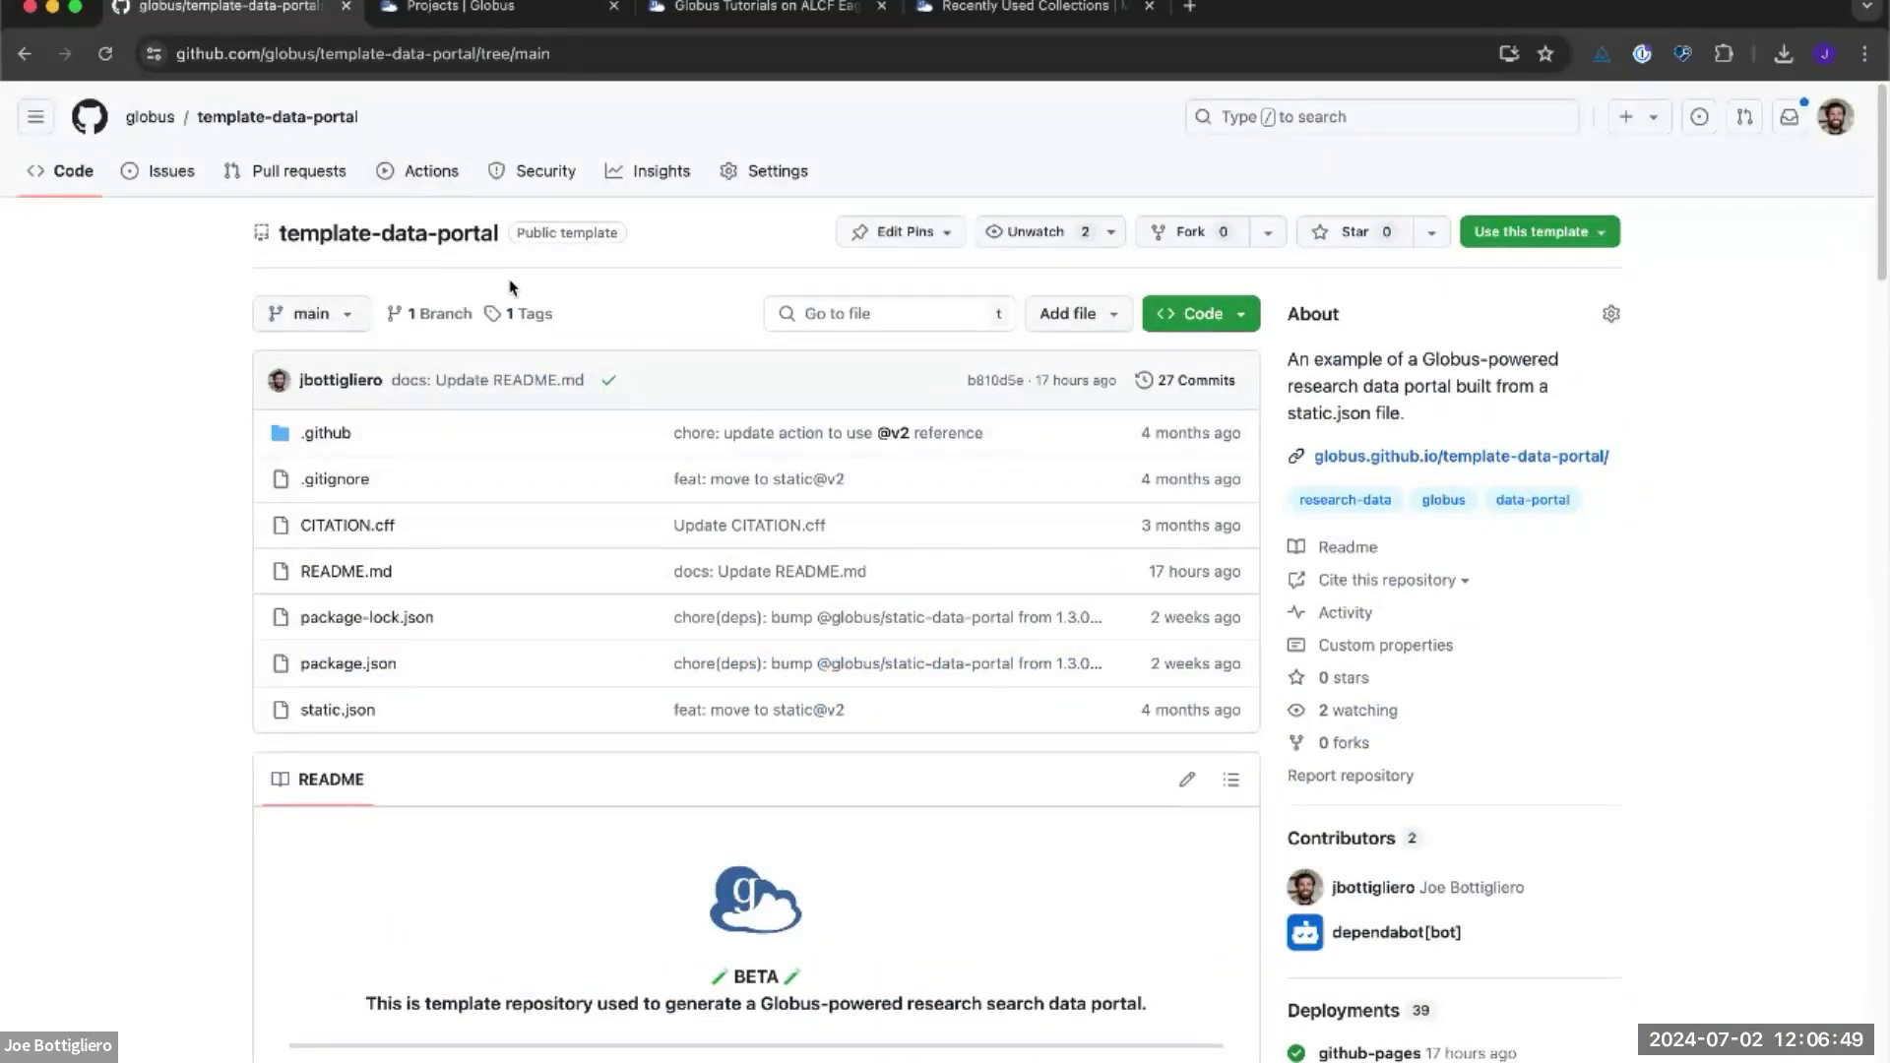
Open the template's example portal site, inspect its source collection and dataset list, and close the site
super+click(1434, 459)
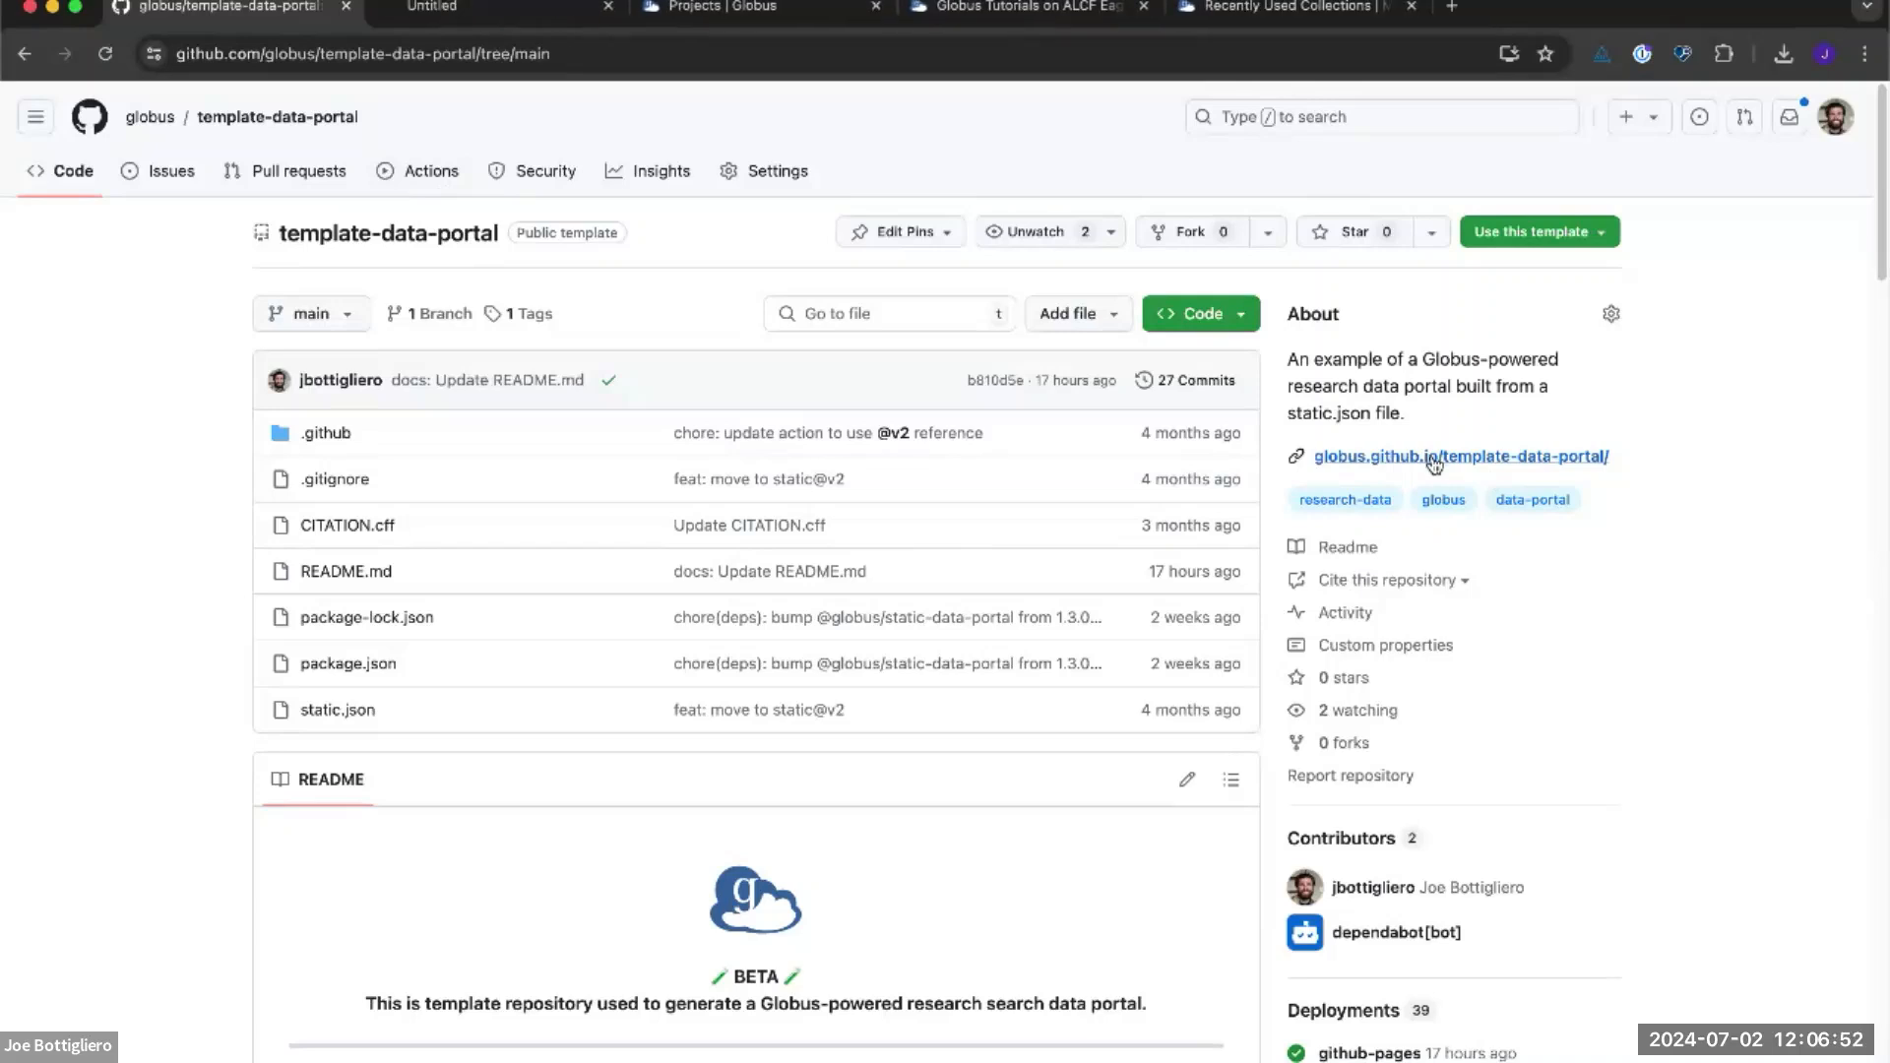
click(490, 12)
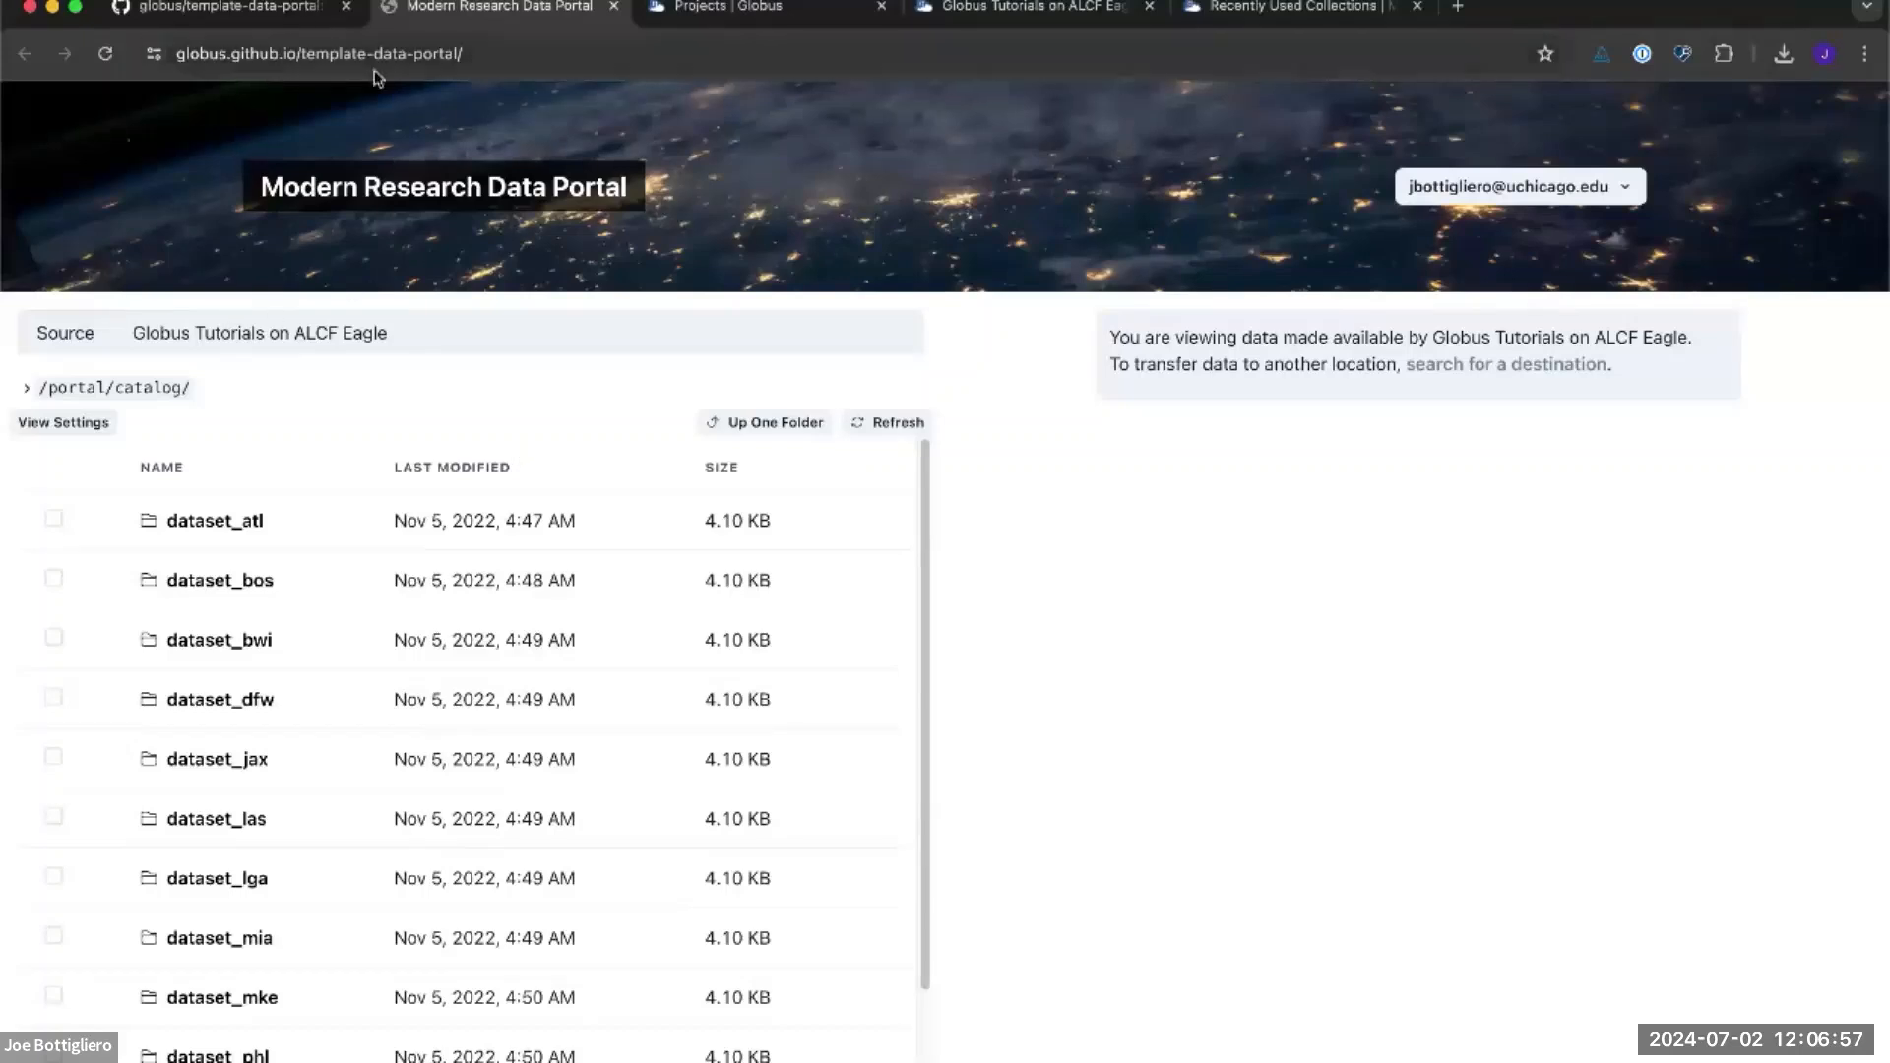
scroll(527, 717, down, 1)
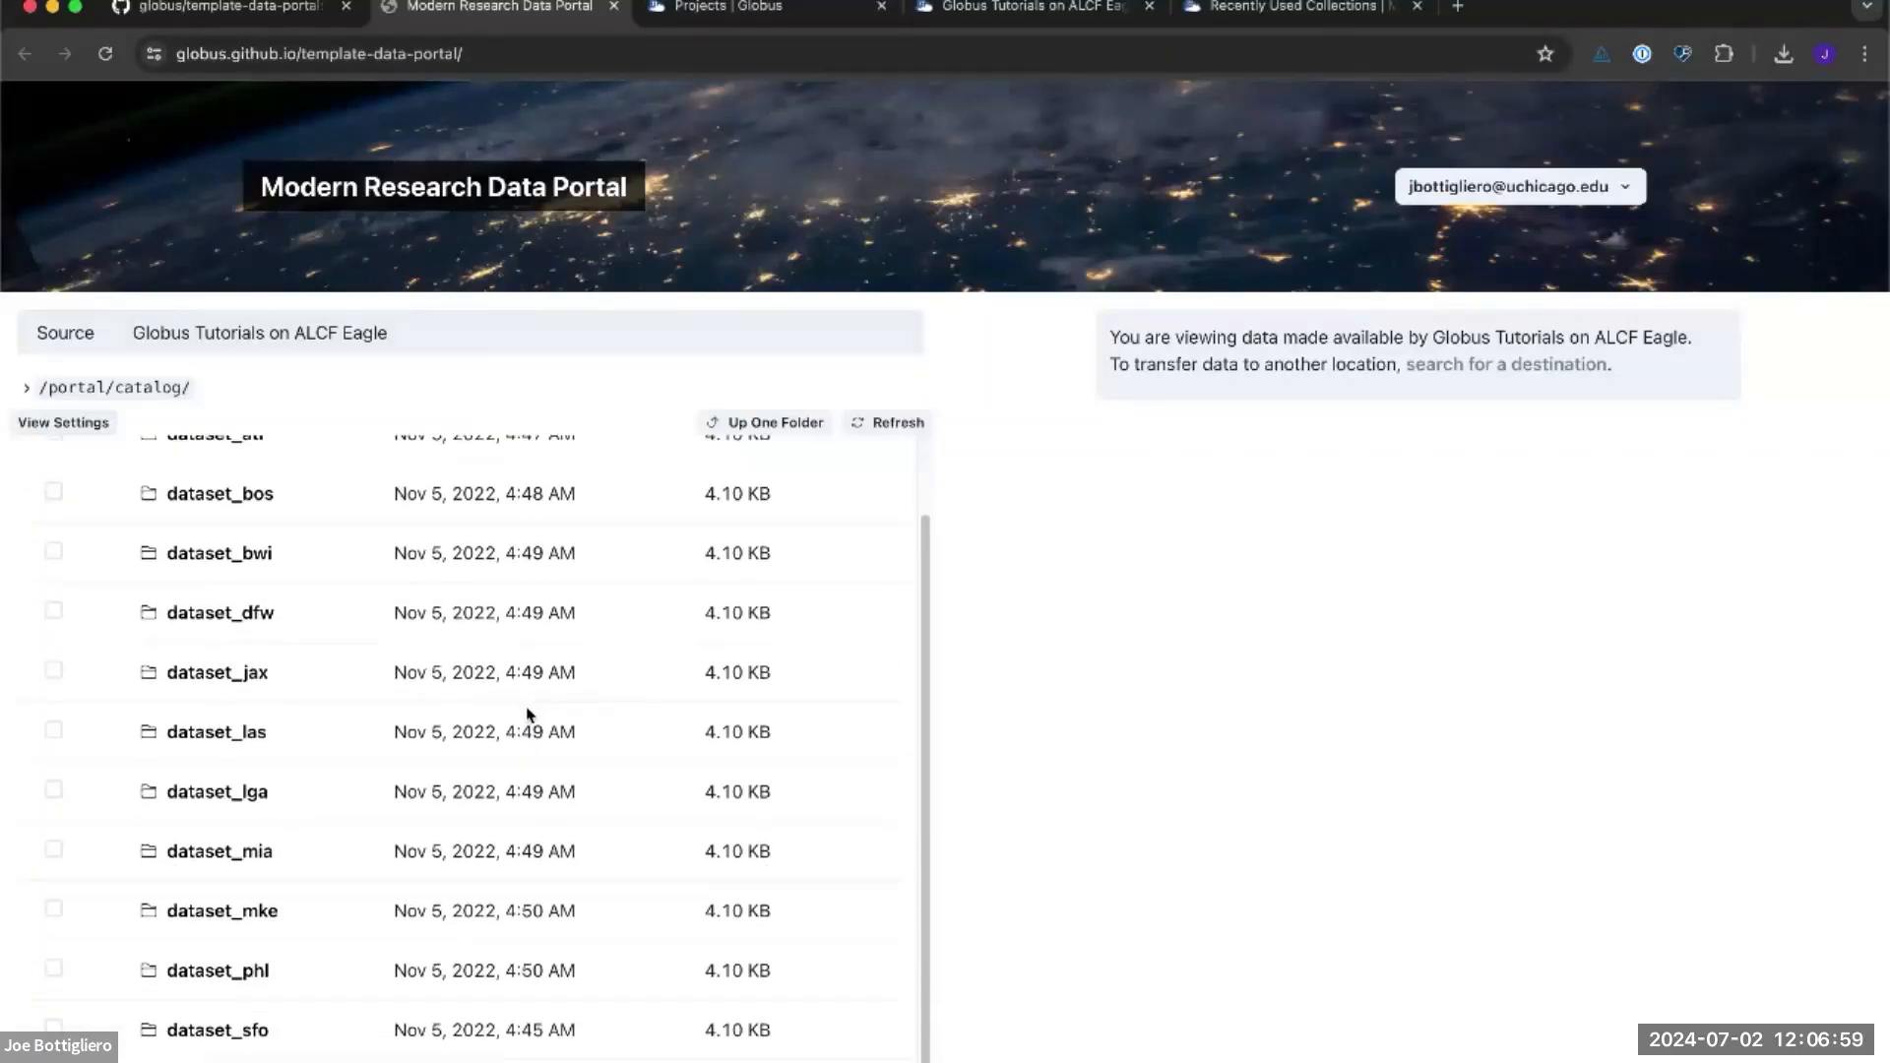
scroll(512, 670, up, 1)
click(441, 335)
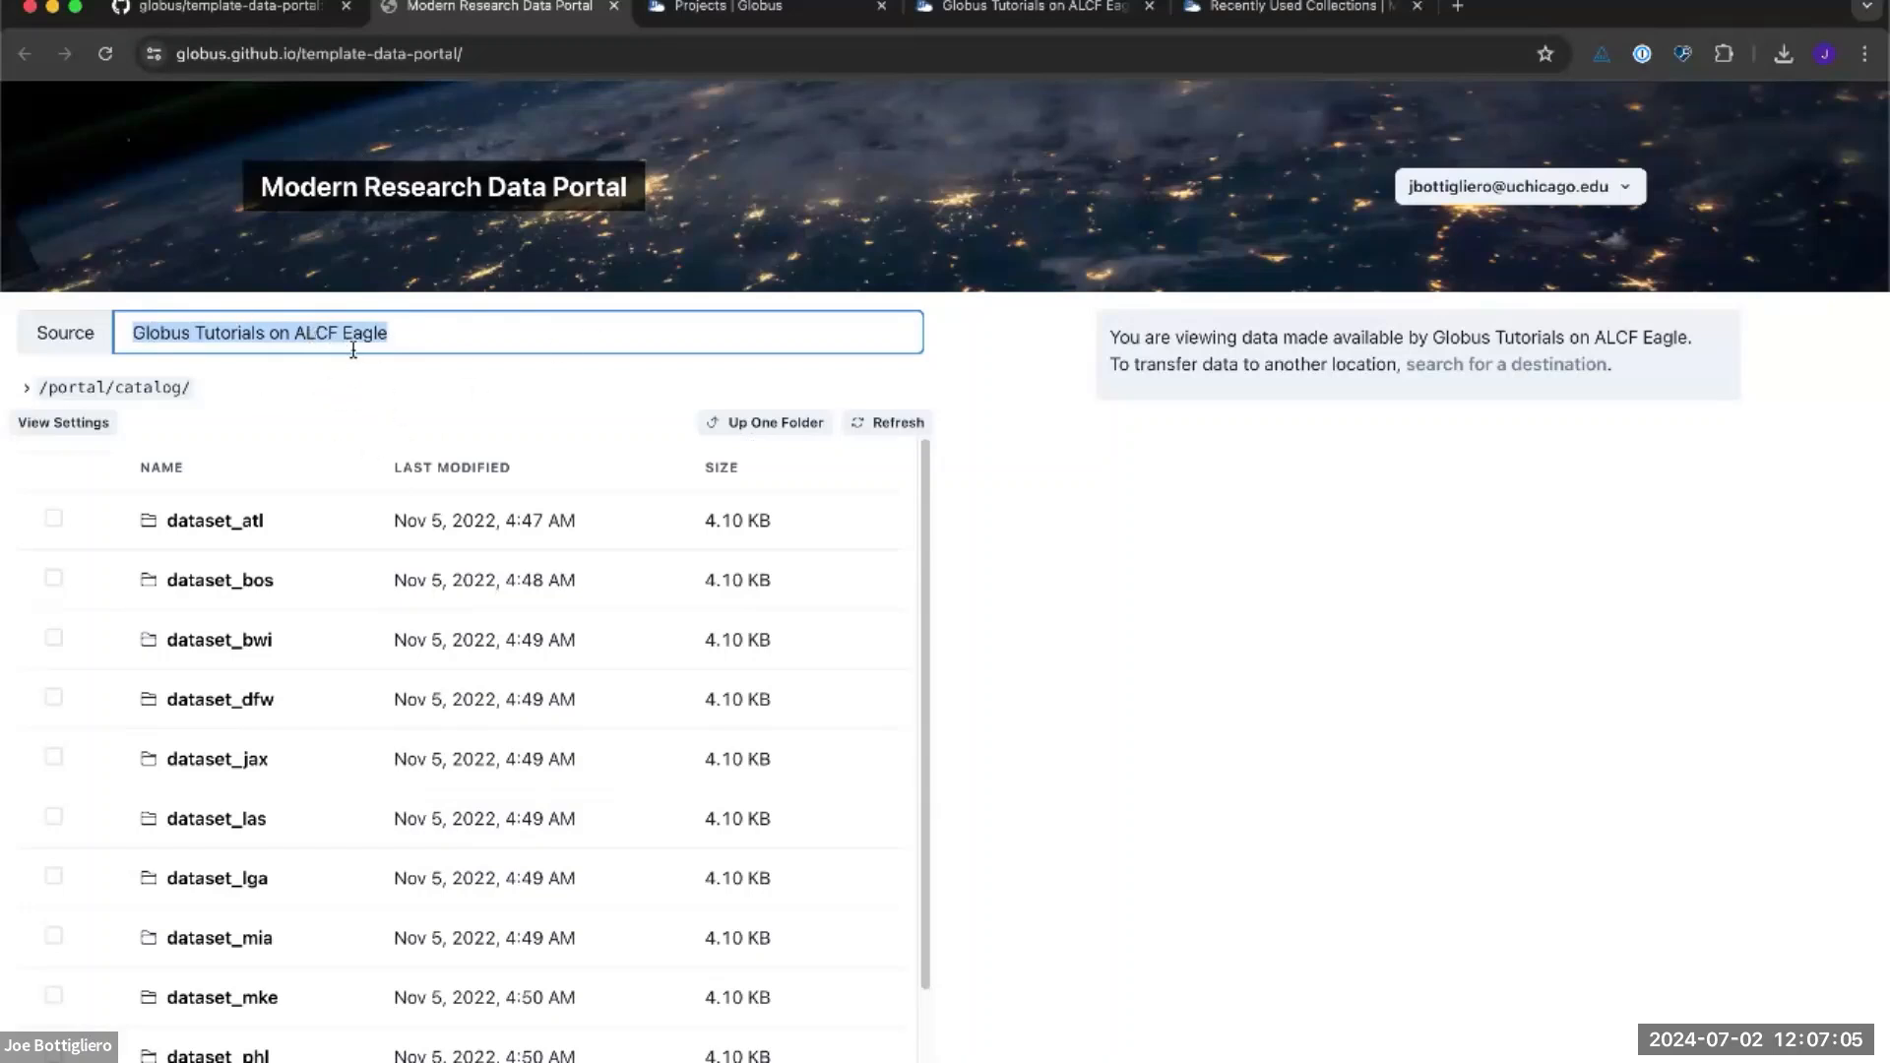
scroll(333, 620, down, 2)
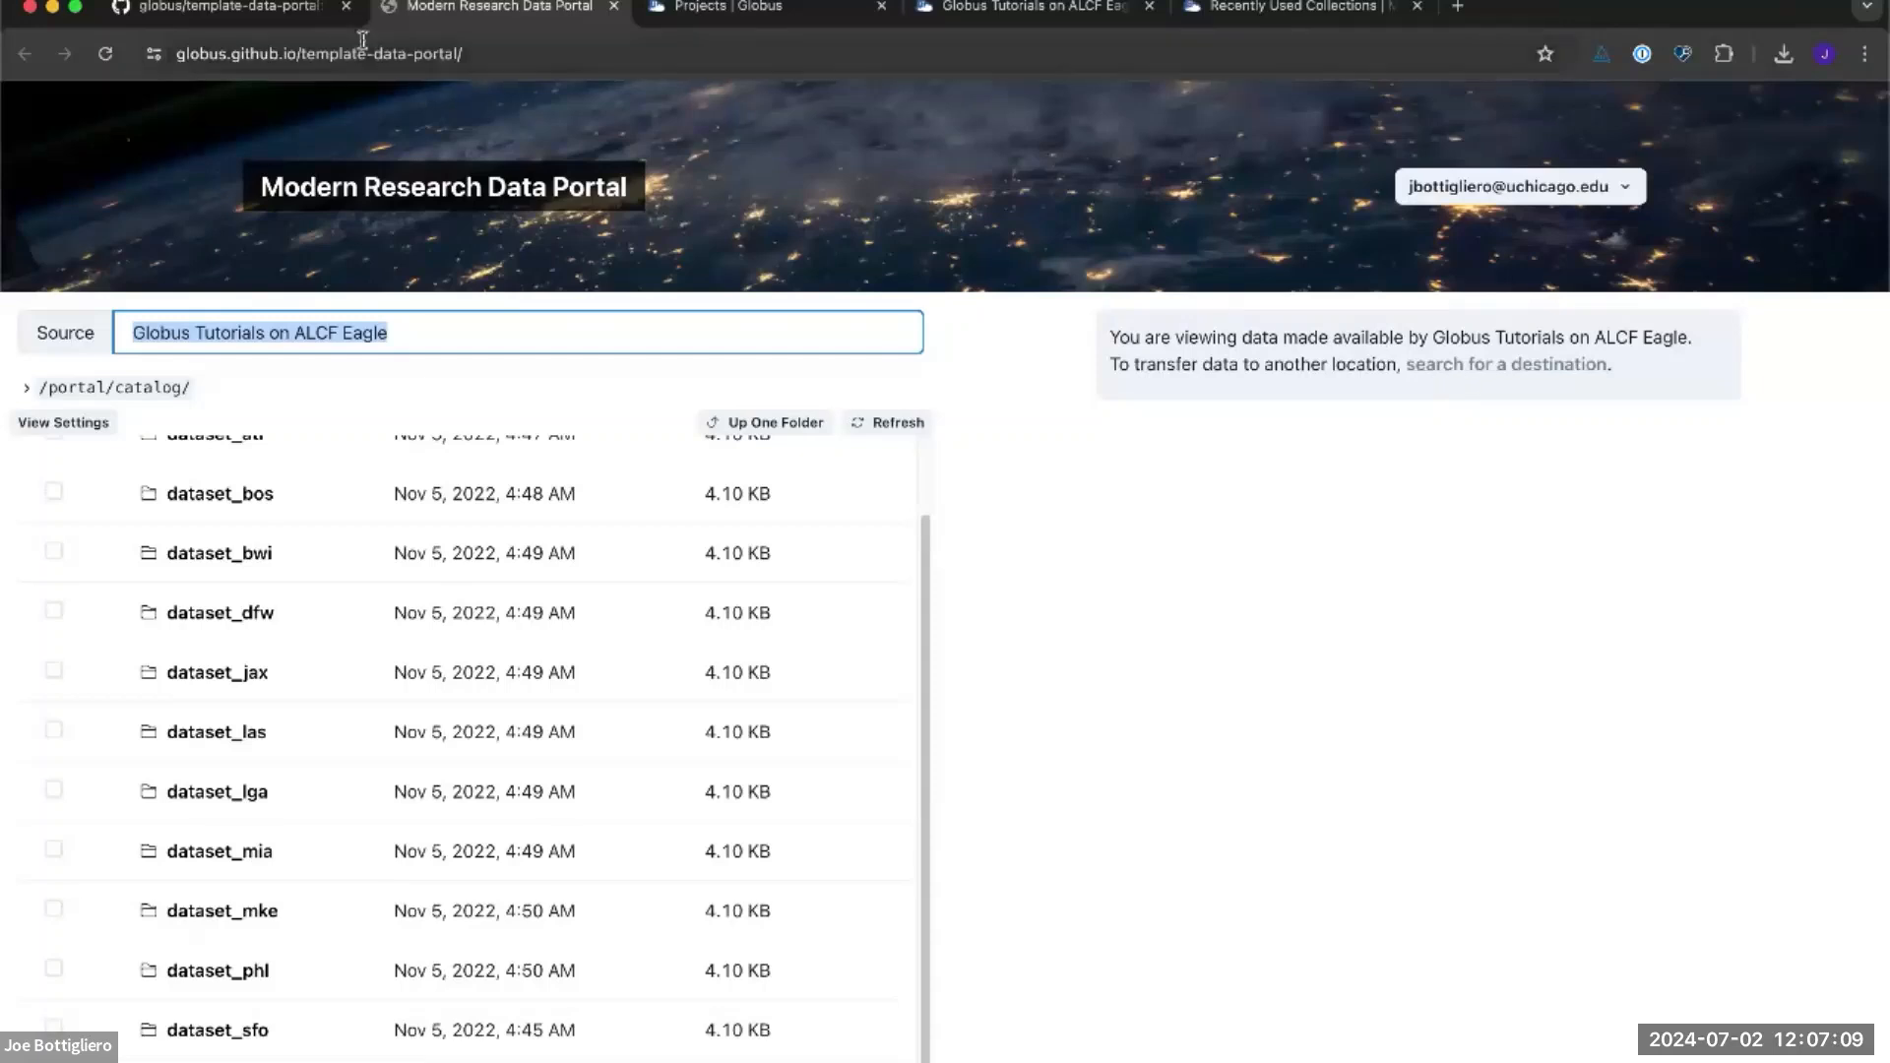
click(614, 6)
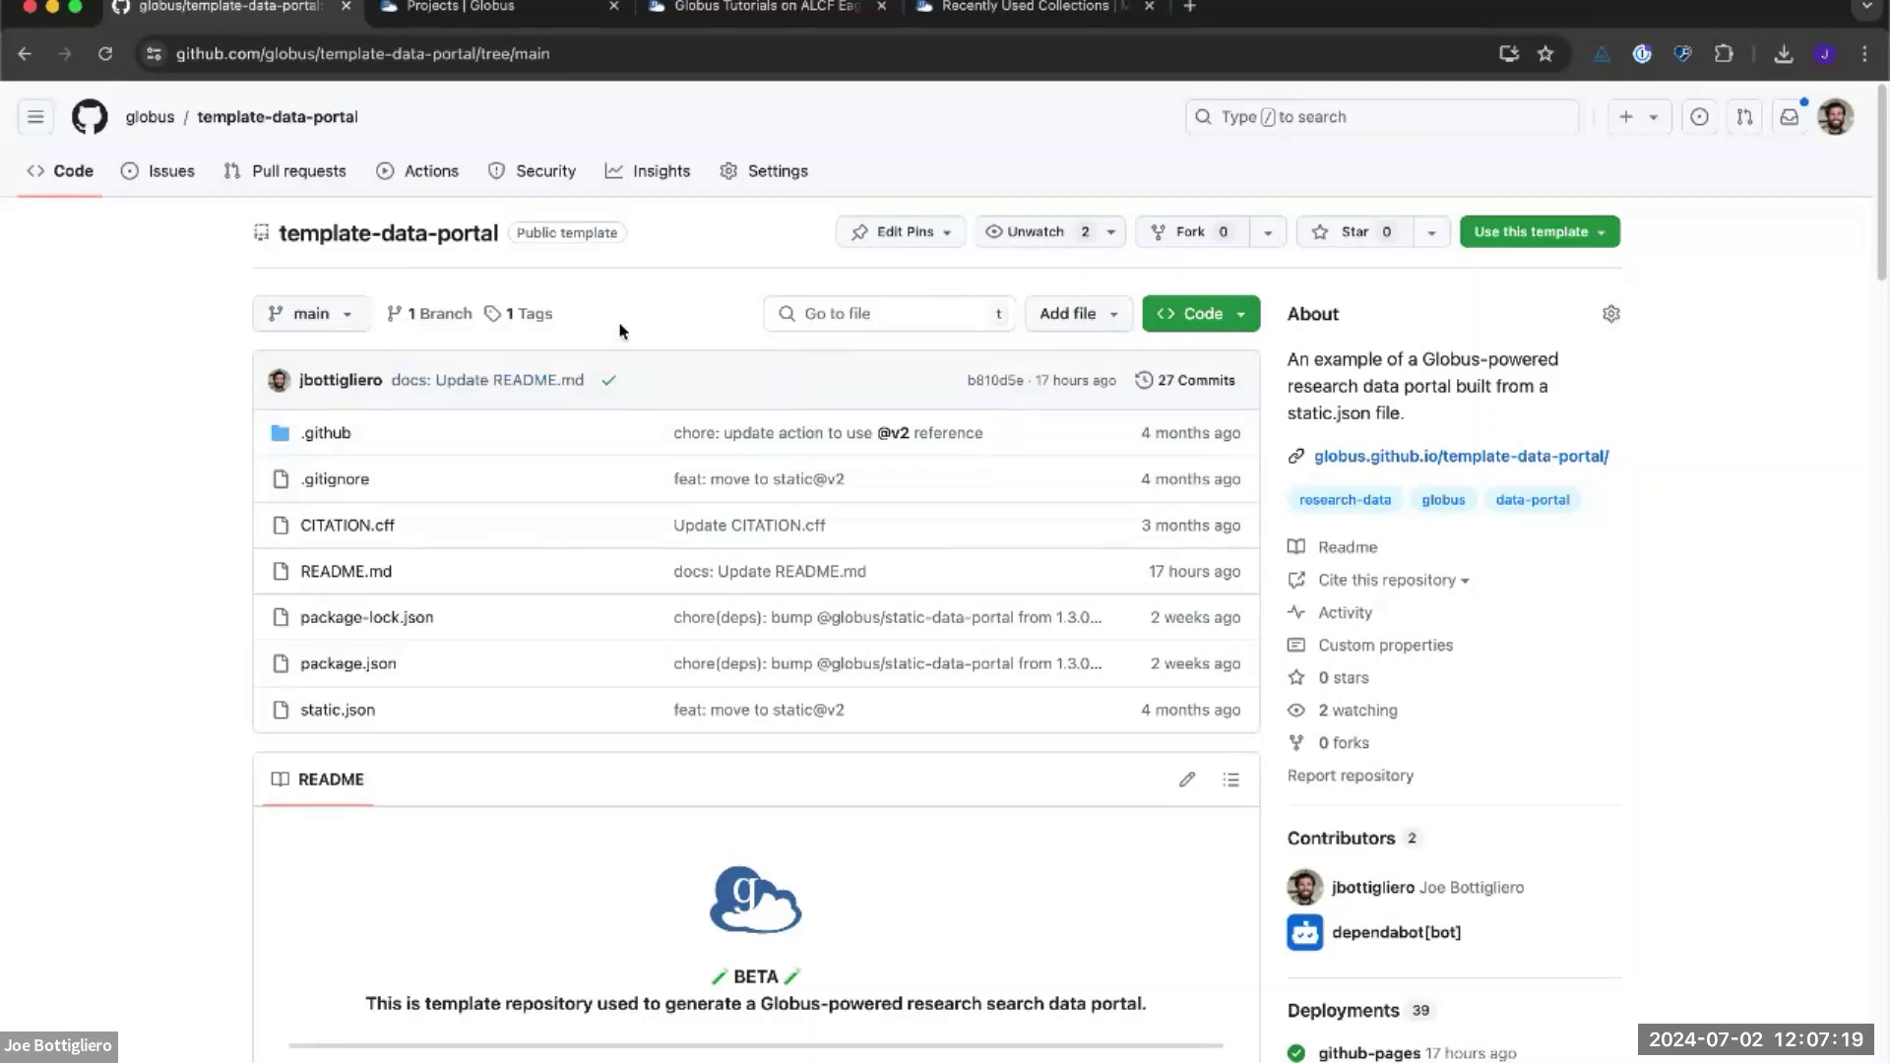
Create a new public repository named joes-data-portal from the globus/template-data-portal template
click(1553, 242)
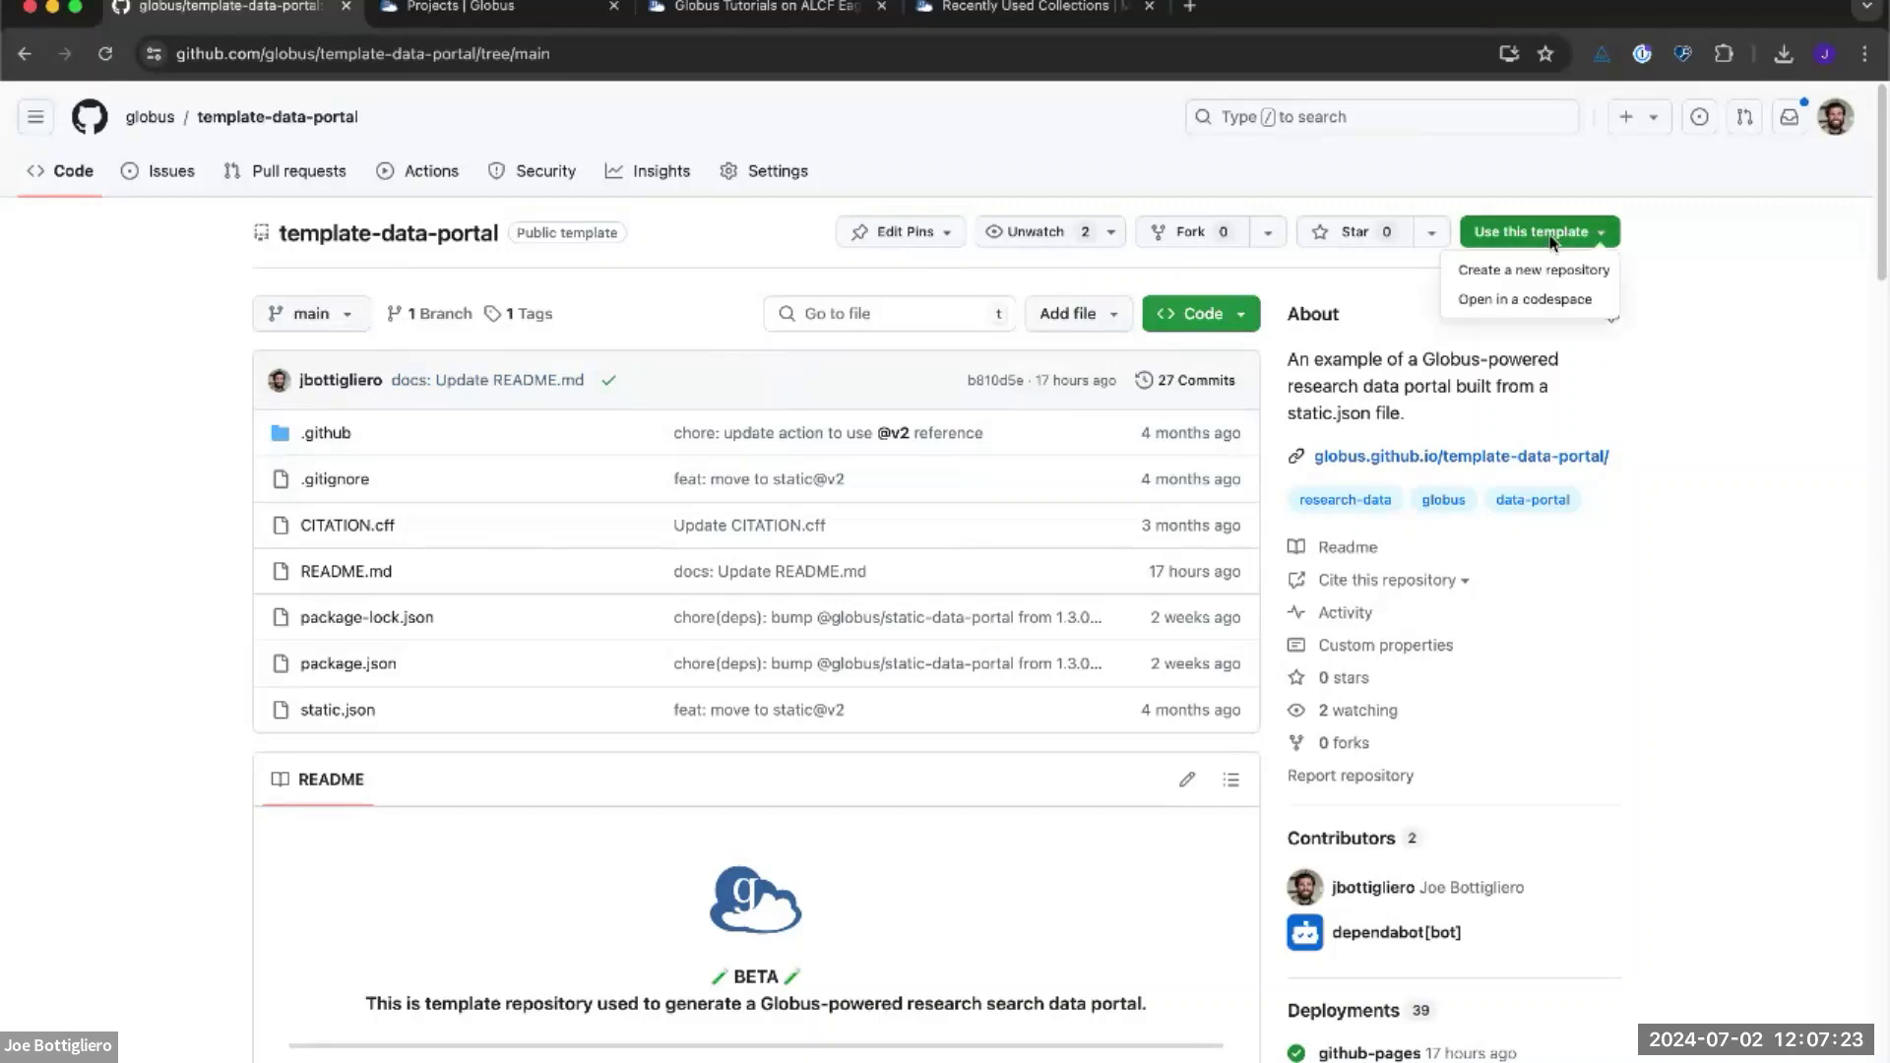
click(1534, 276)
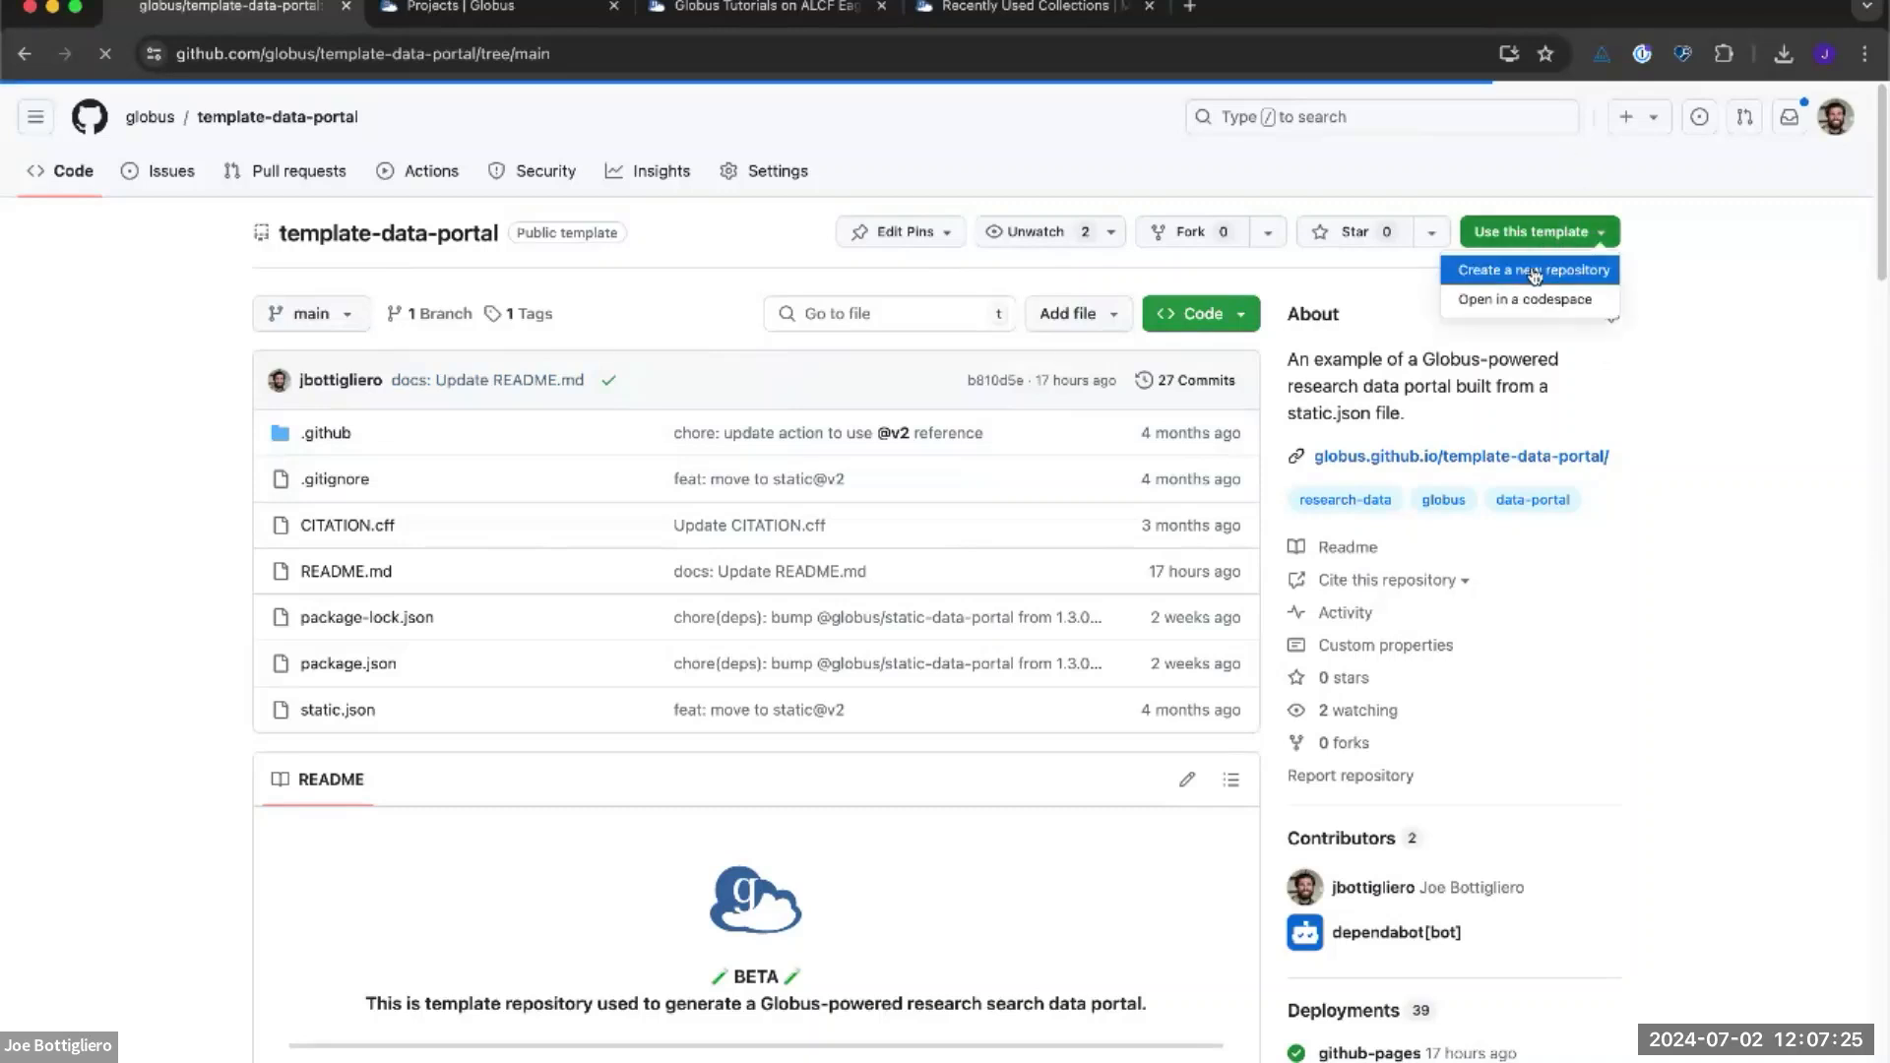
click(841, 576)
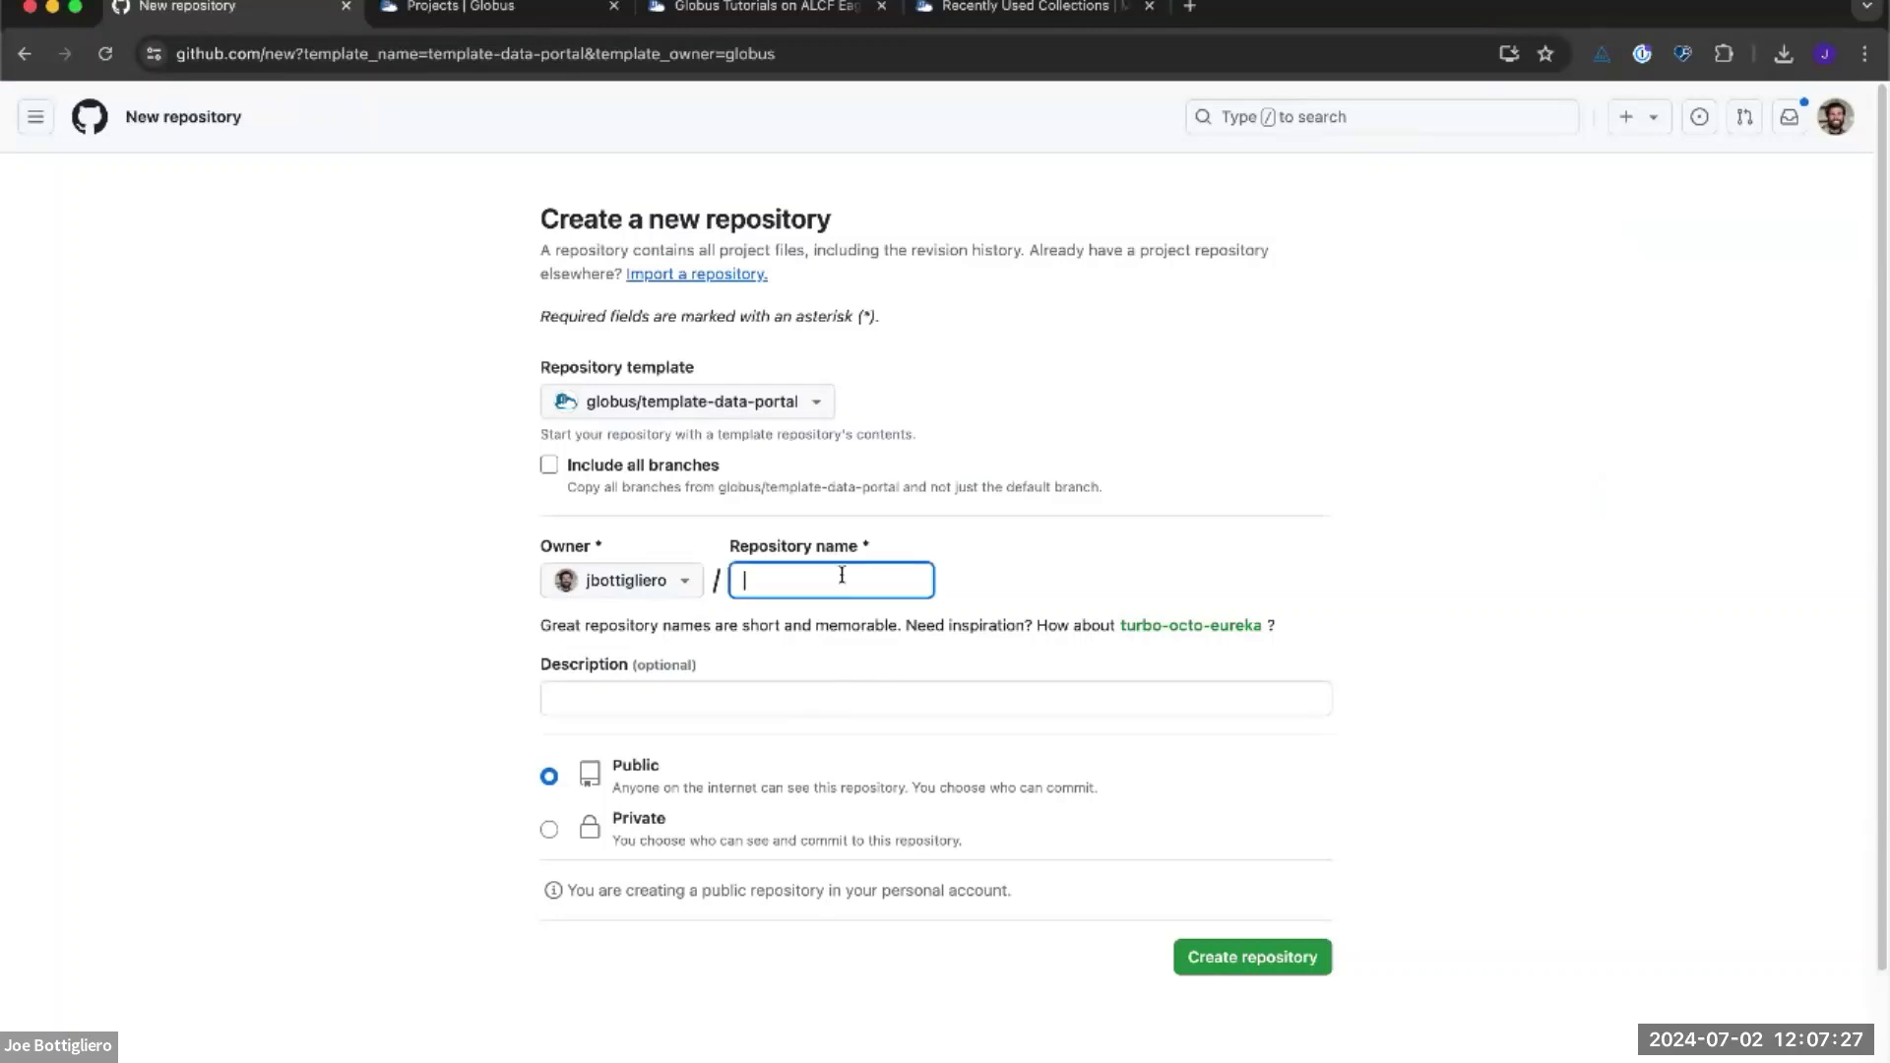
text(joes-data)
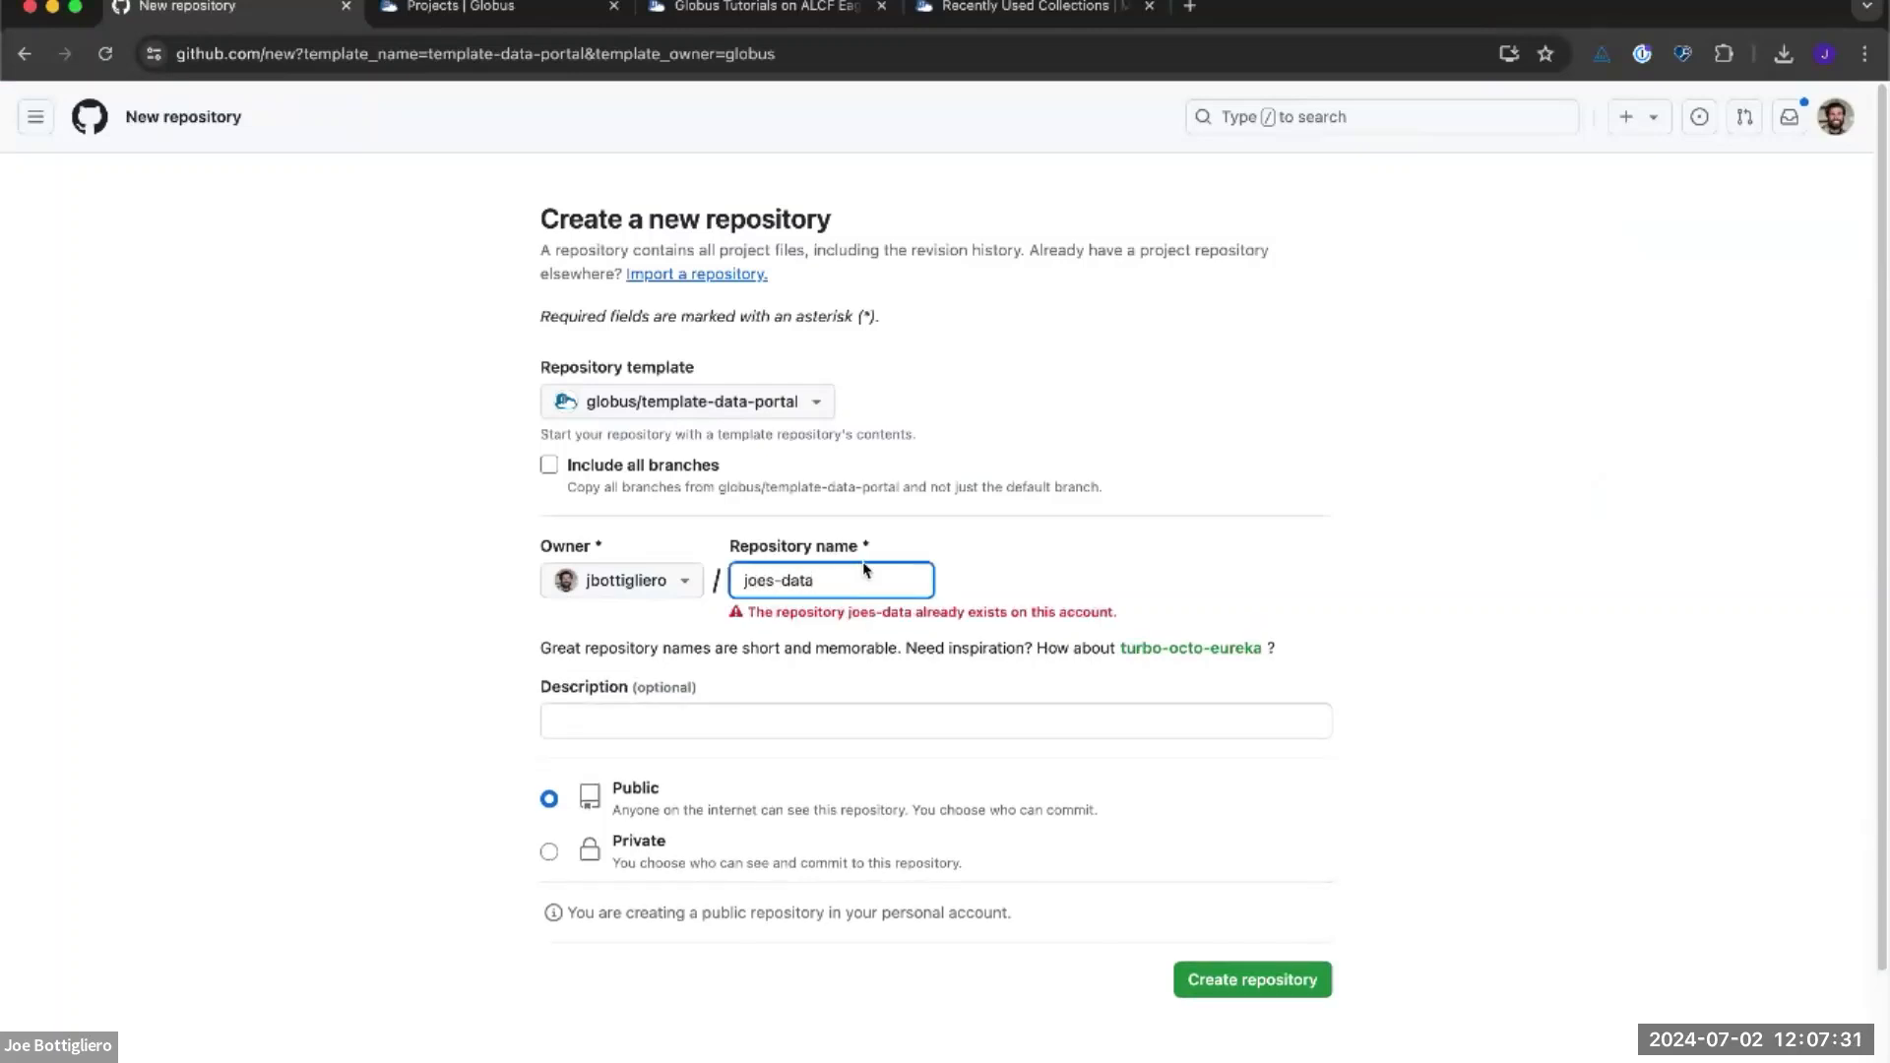
text(-porta)
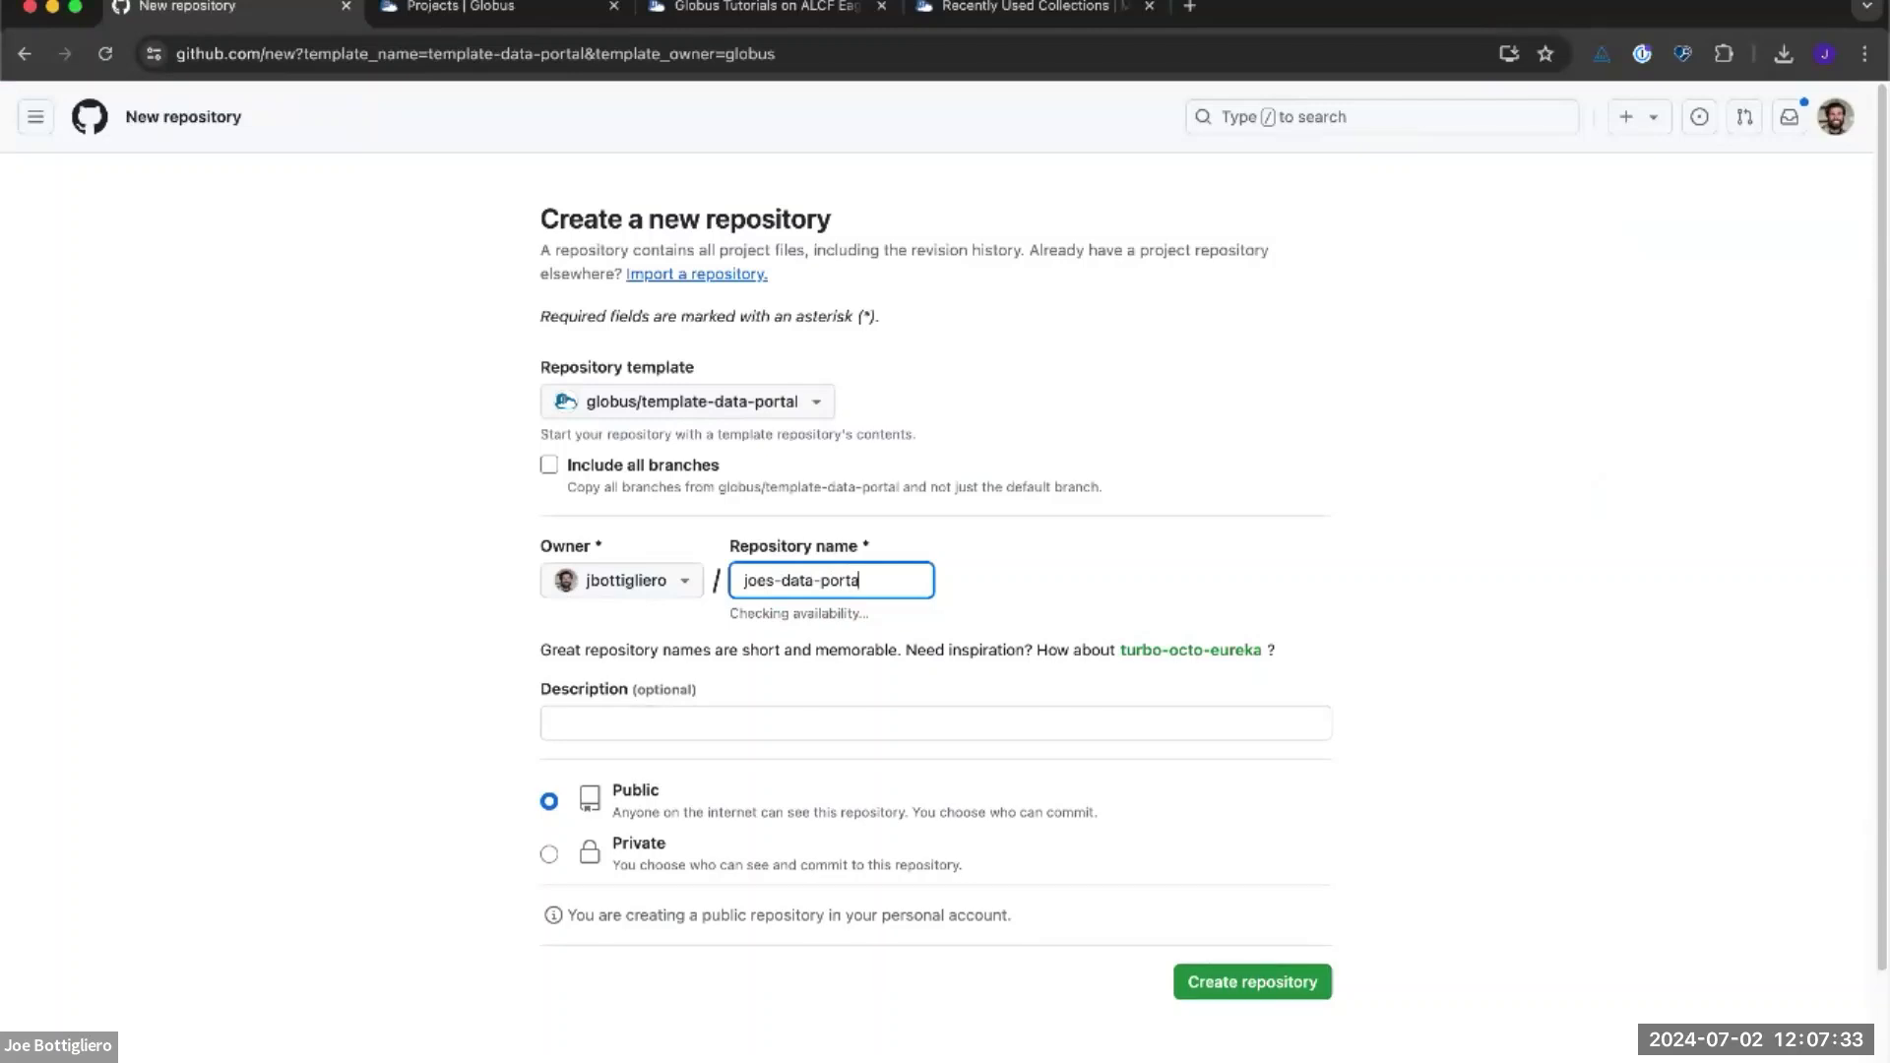
text(l)
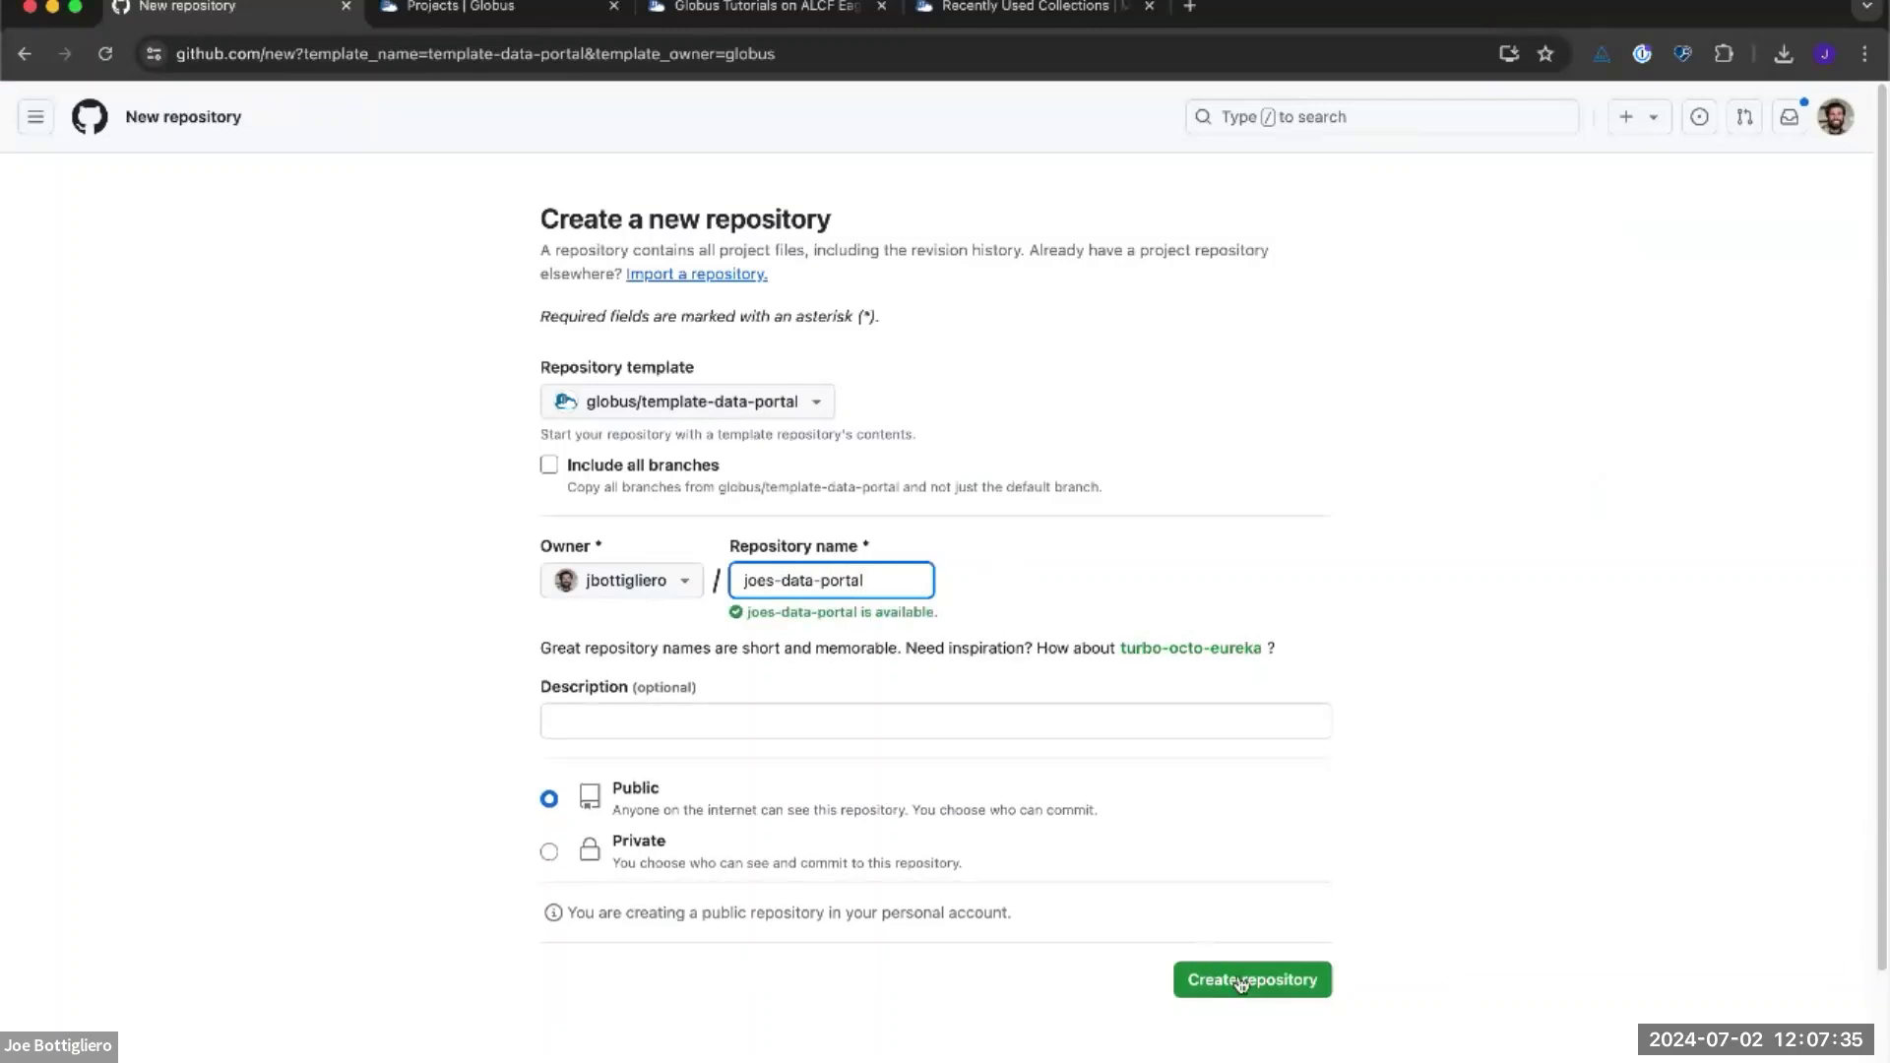
click(1209, 979)
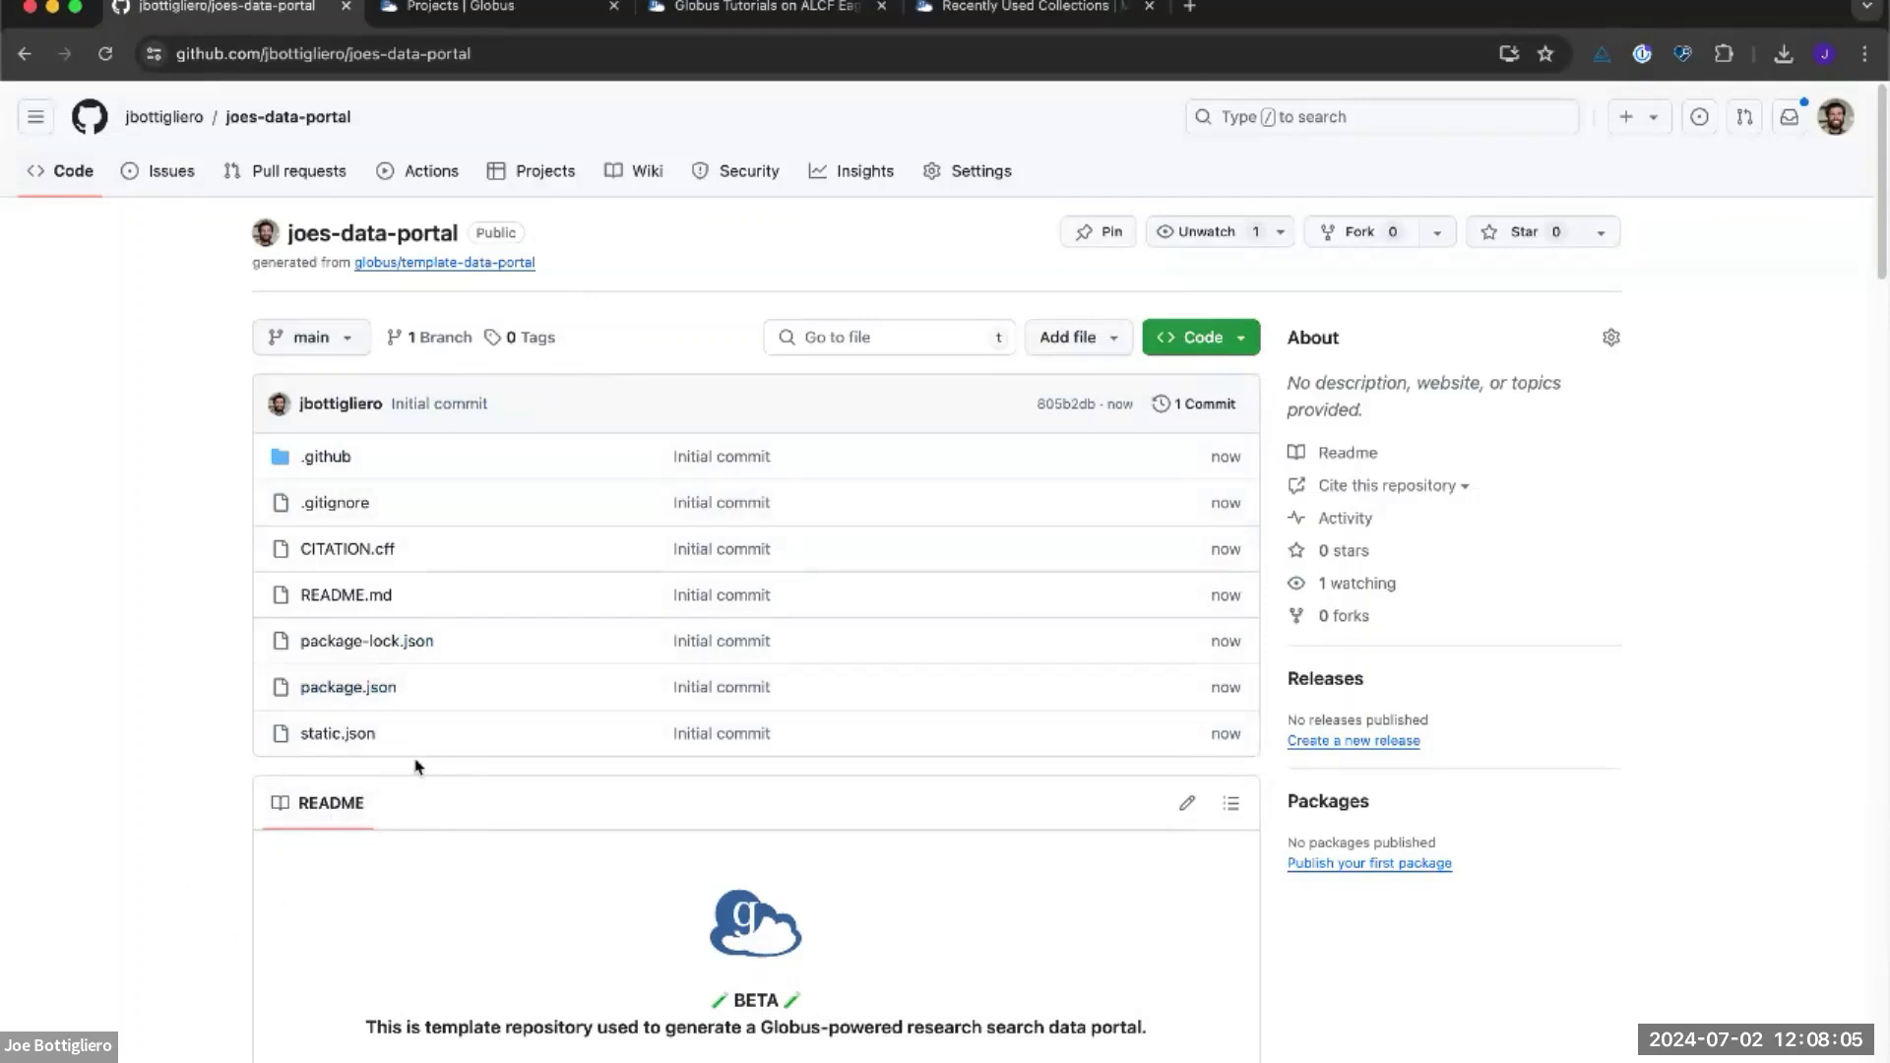
Open static.json in the new repository and examine its application client_id and transfer collection_id and path settings
click(354, 743)
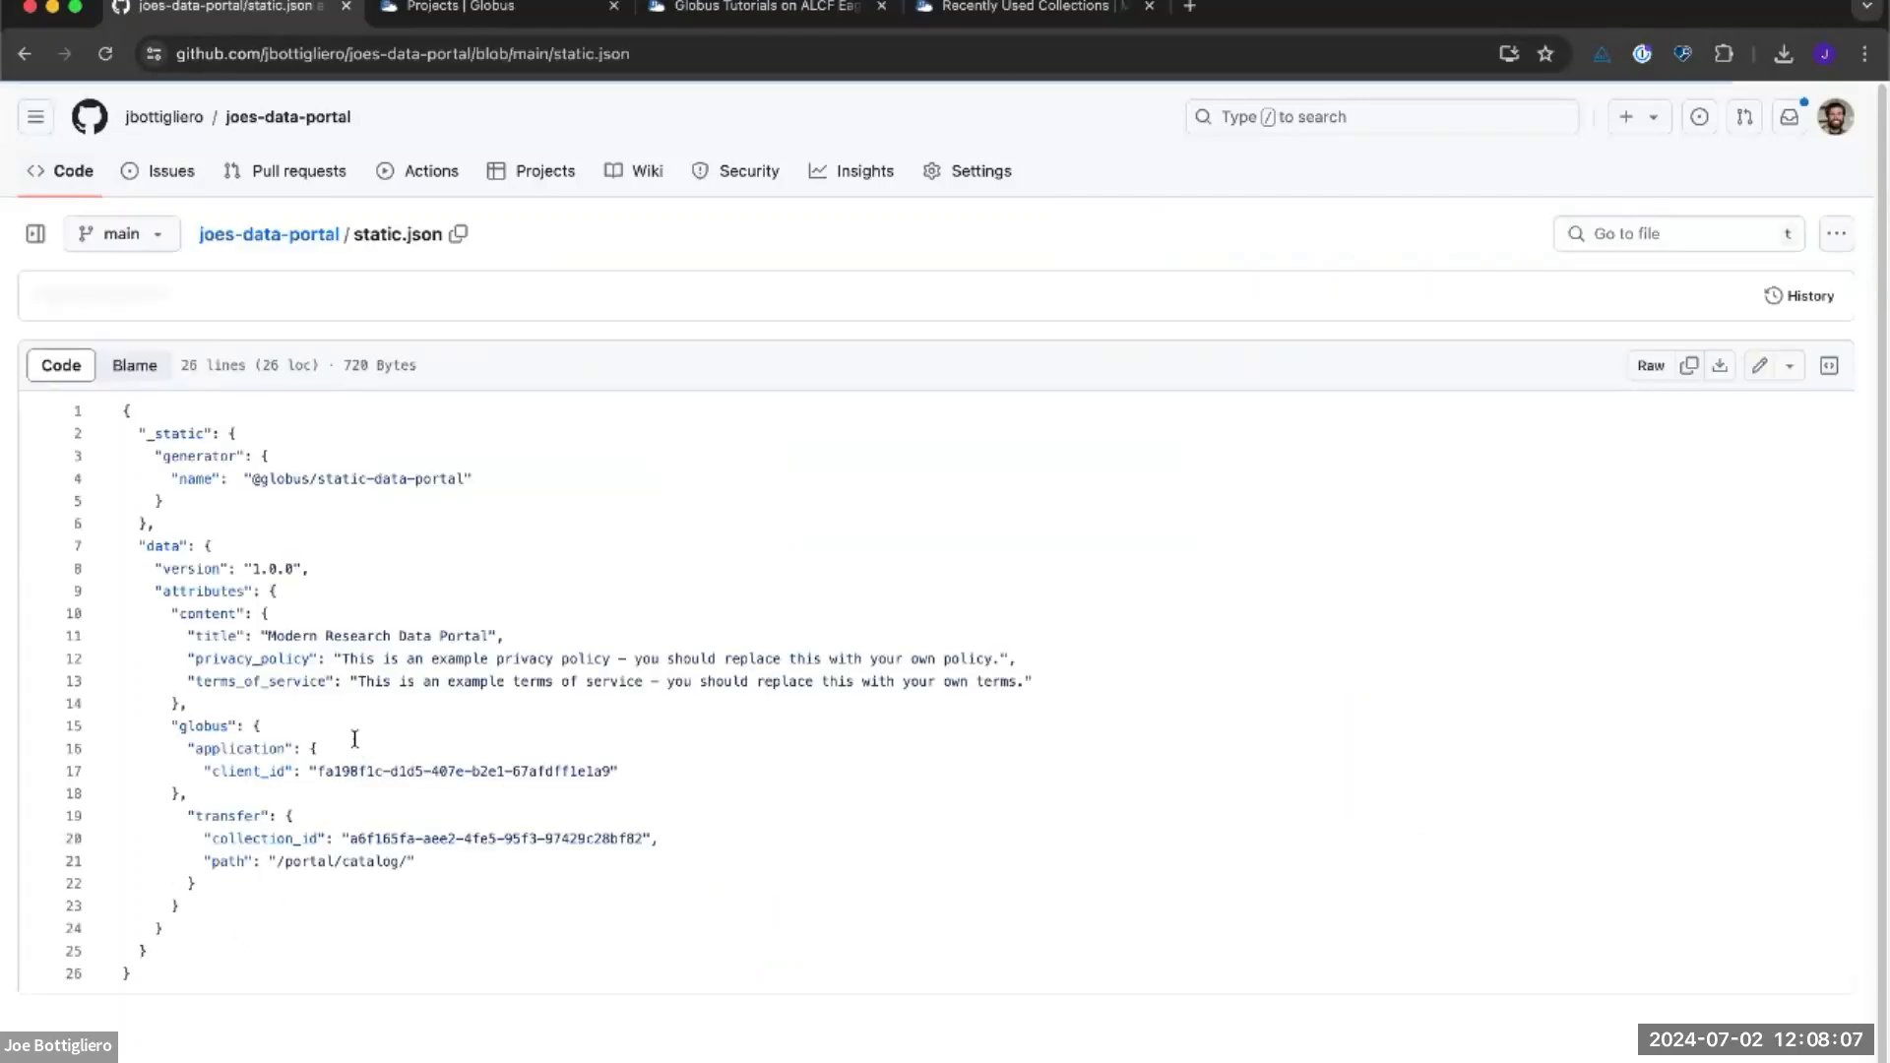
drag(574, 947, 87, 409)
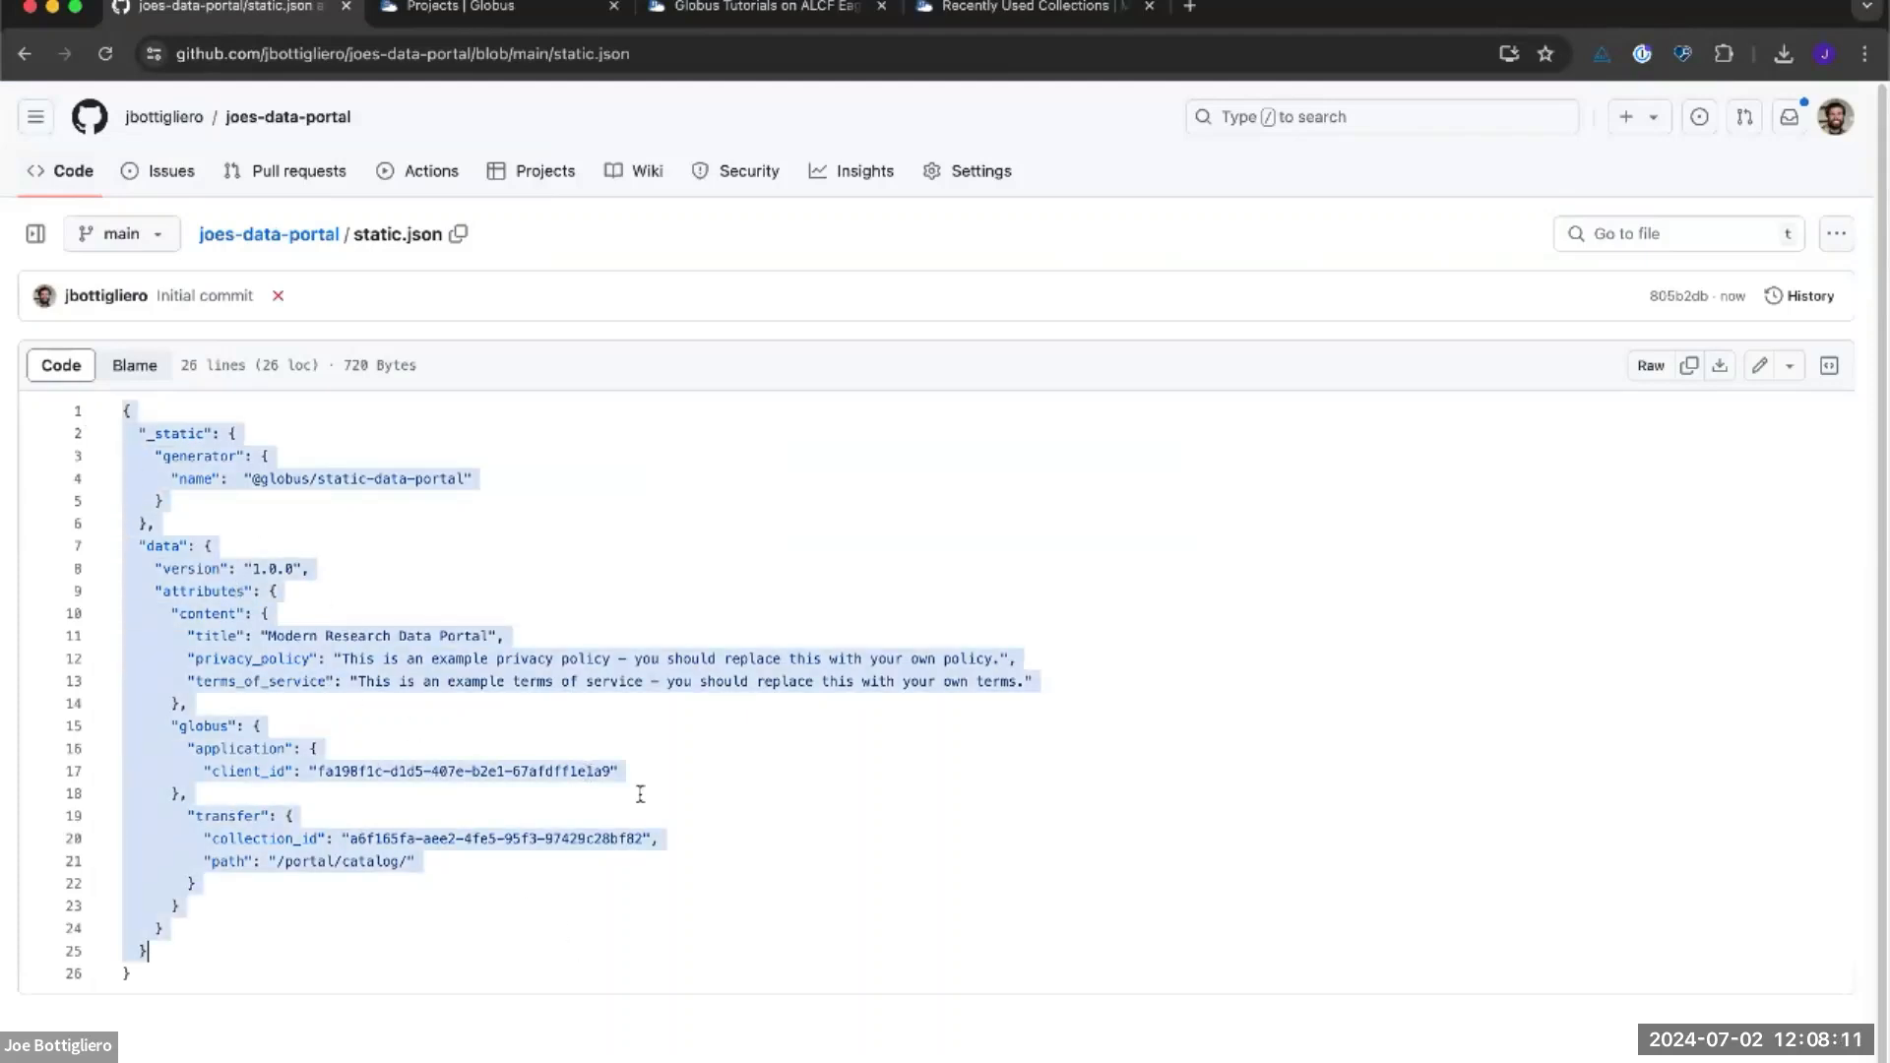
click(777, 878)
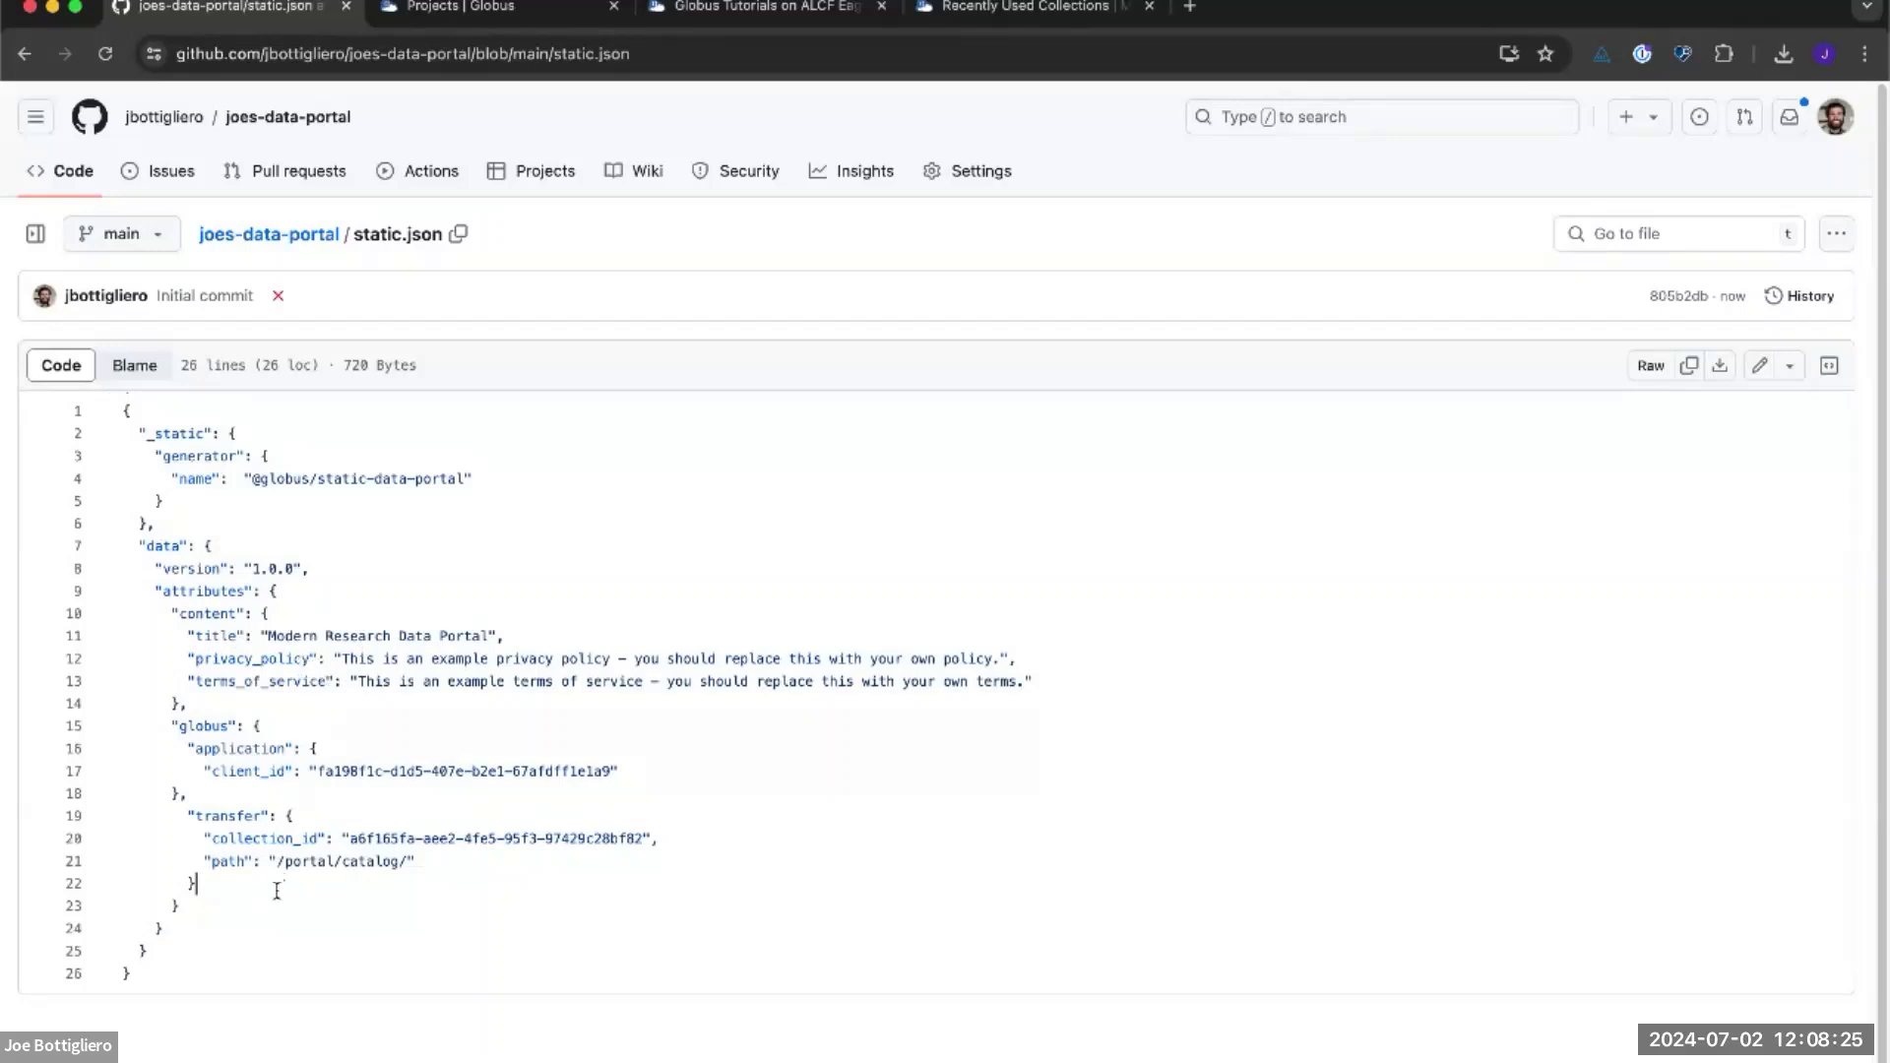
drag(164, 726, 290, 924)
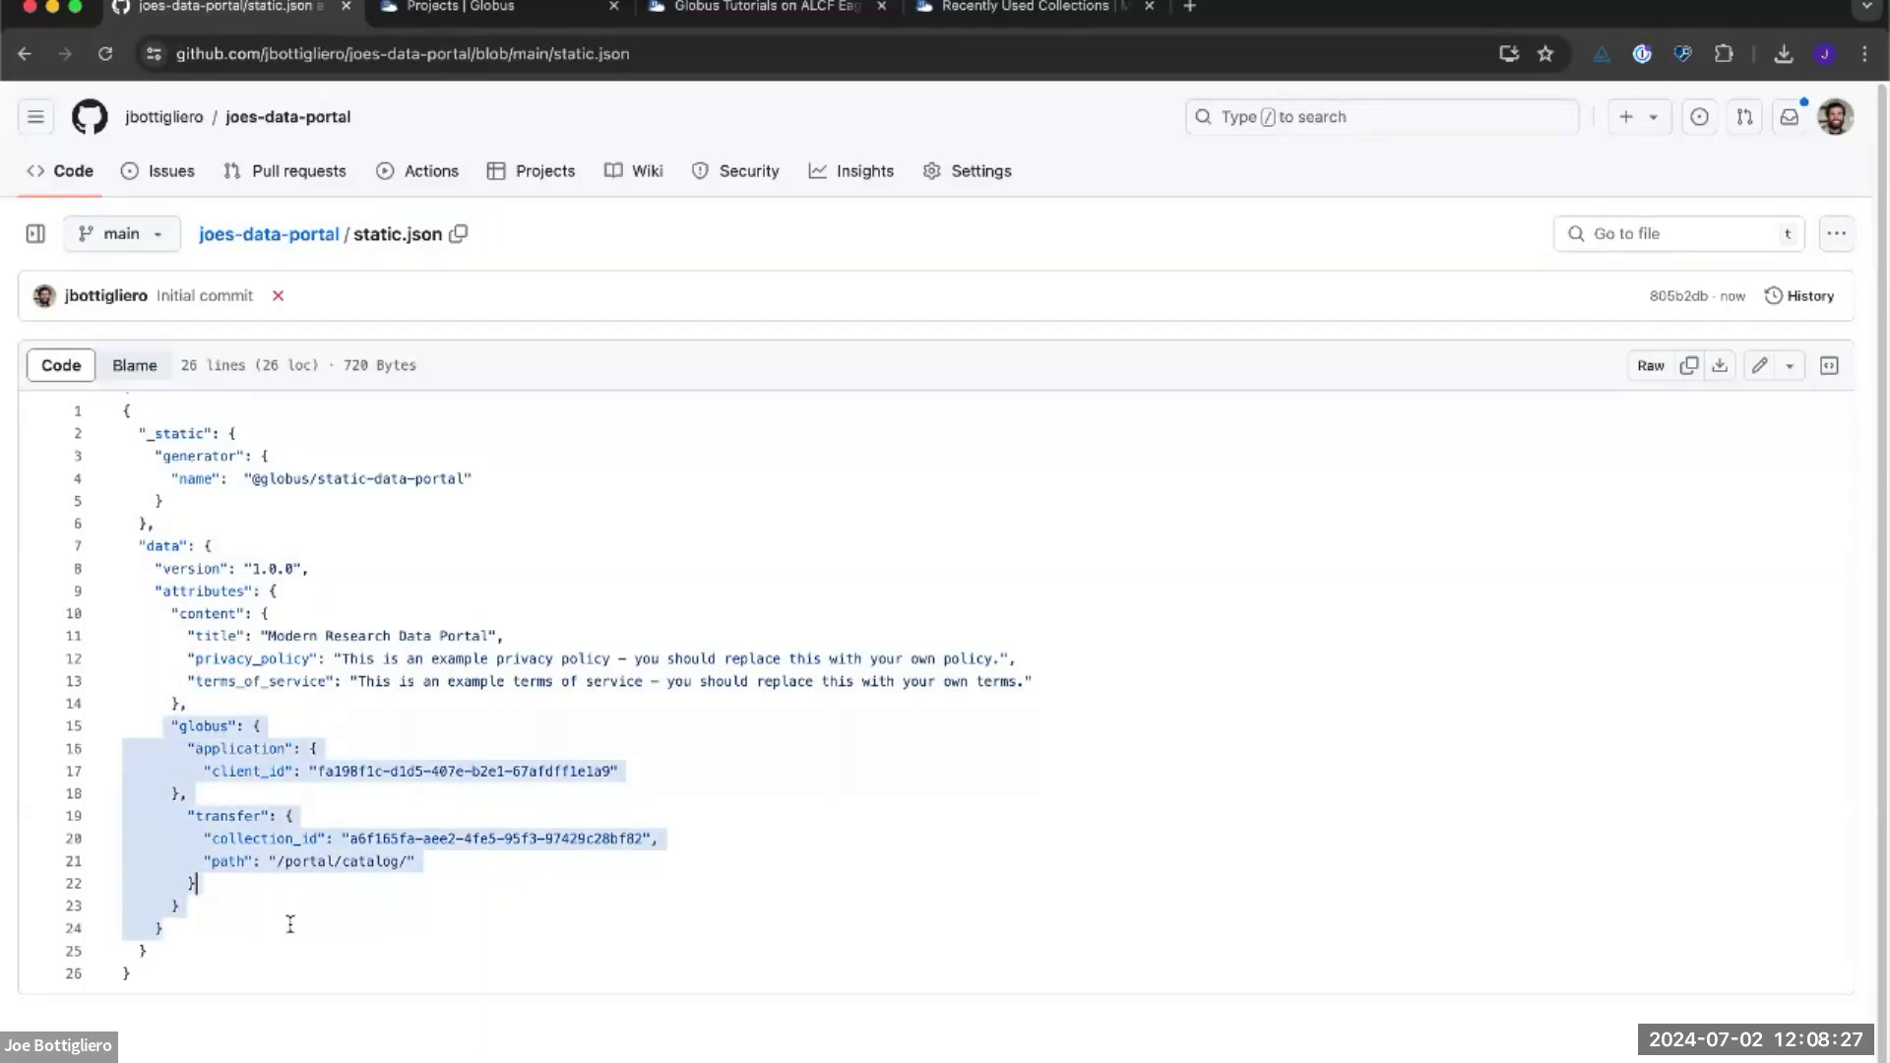
click(375, 809)
drag(163, 748, 229, 771)
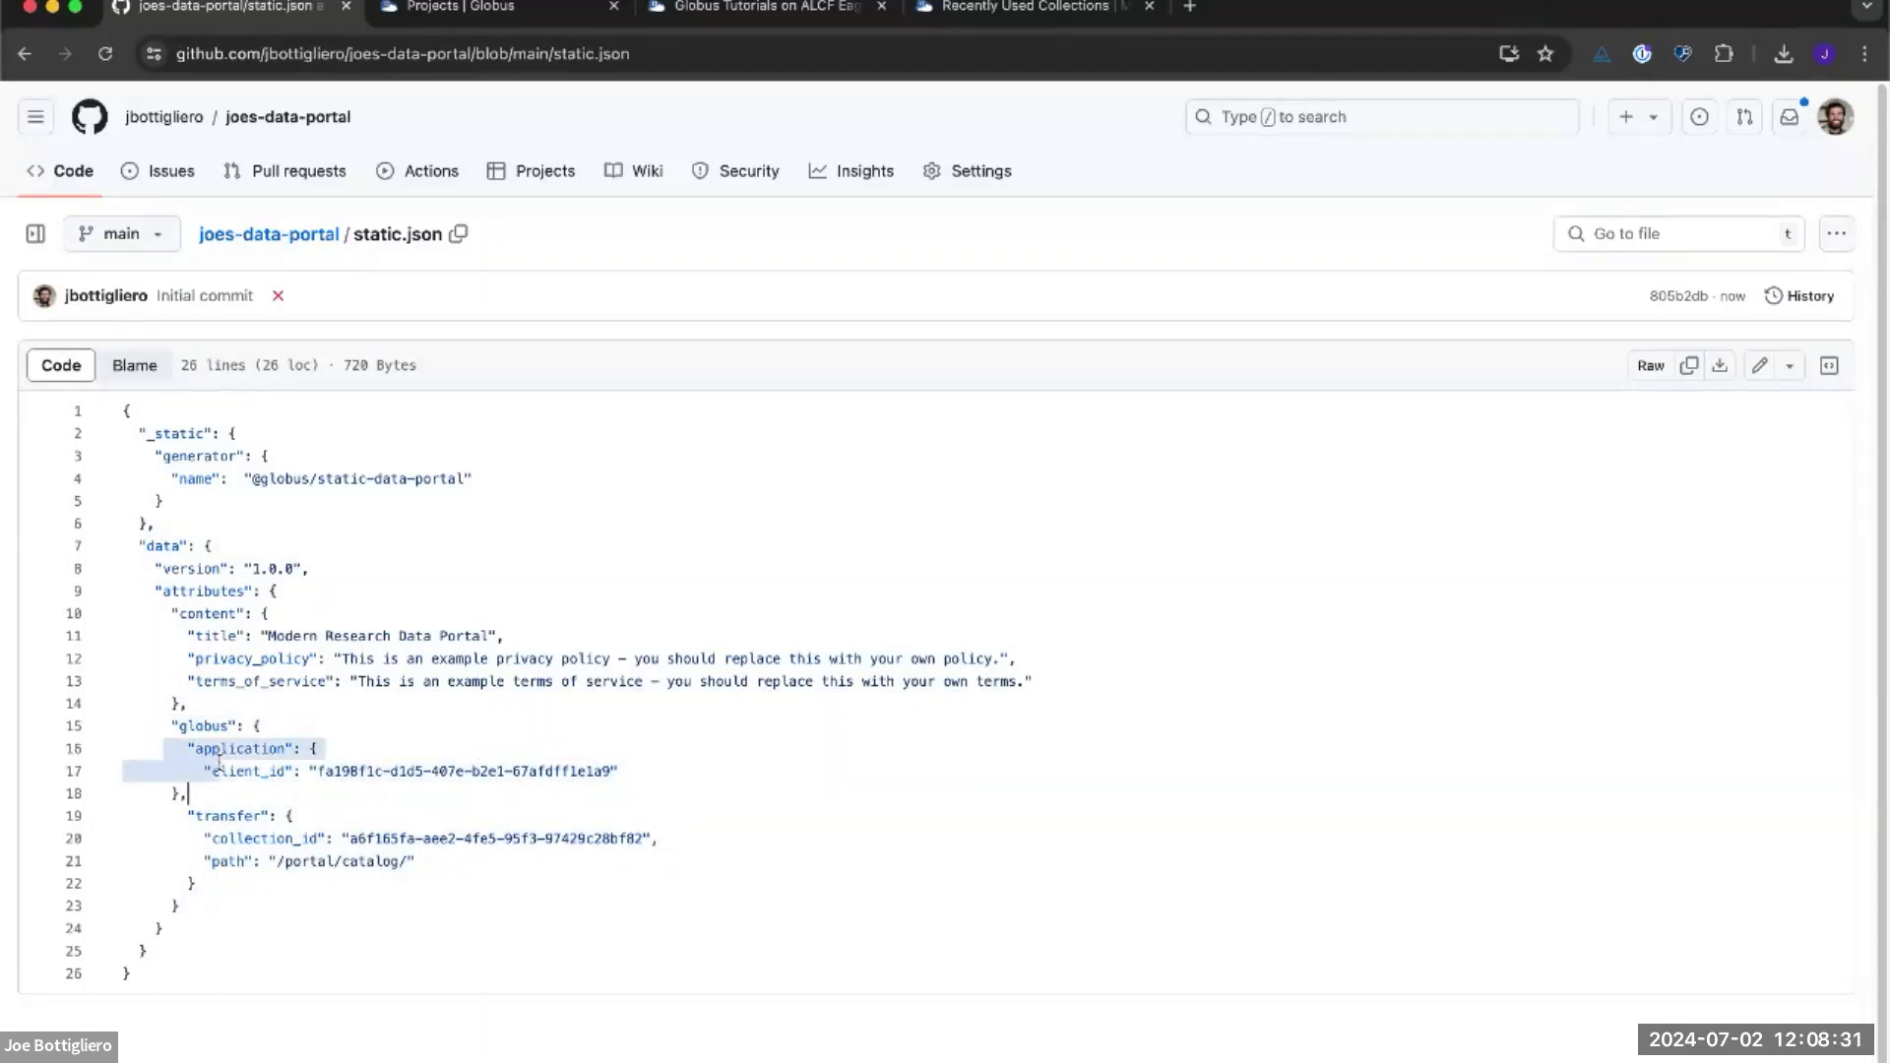
click(229, 799)
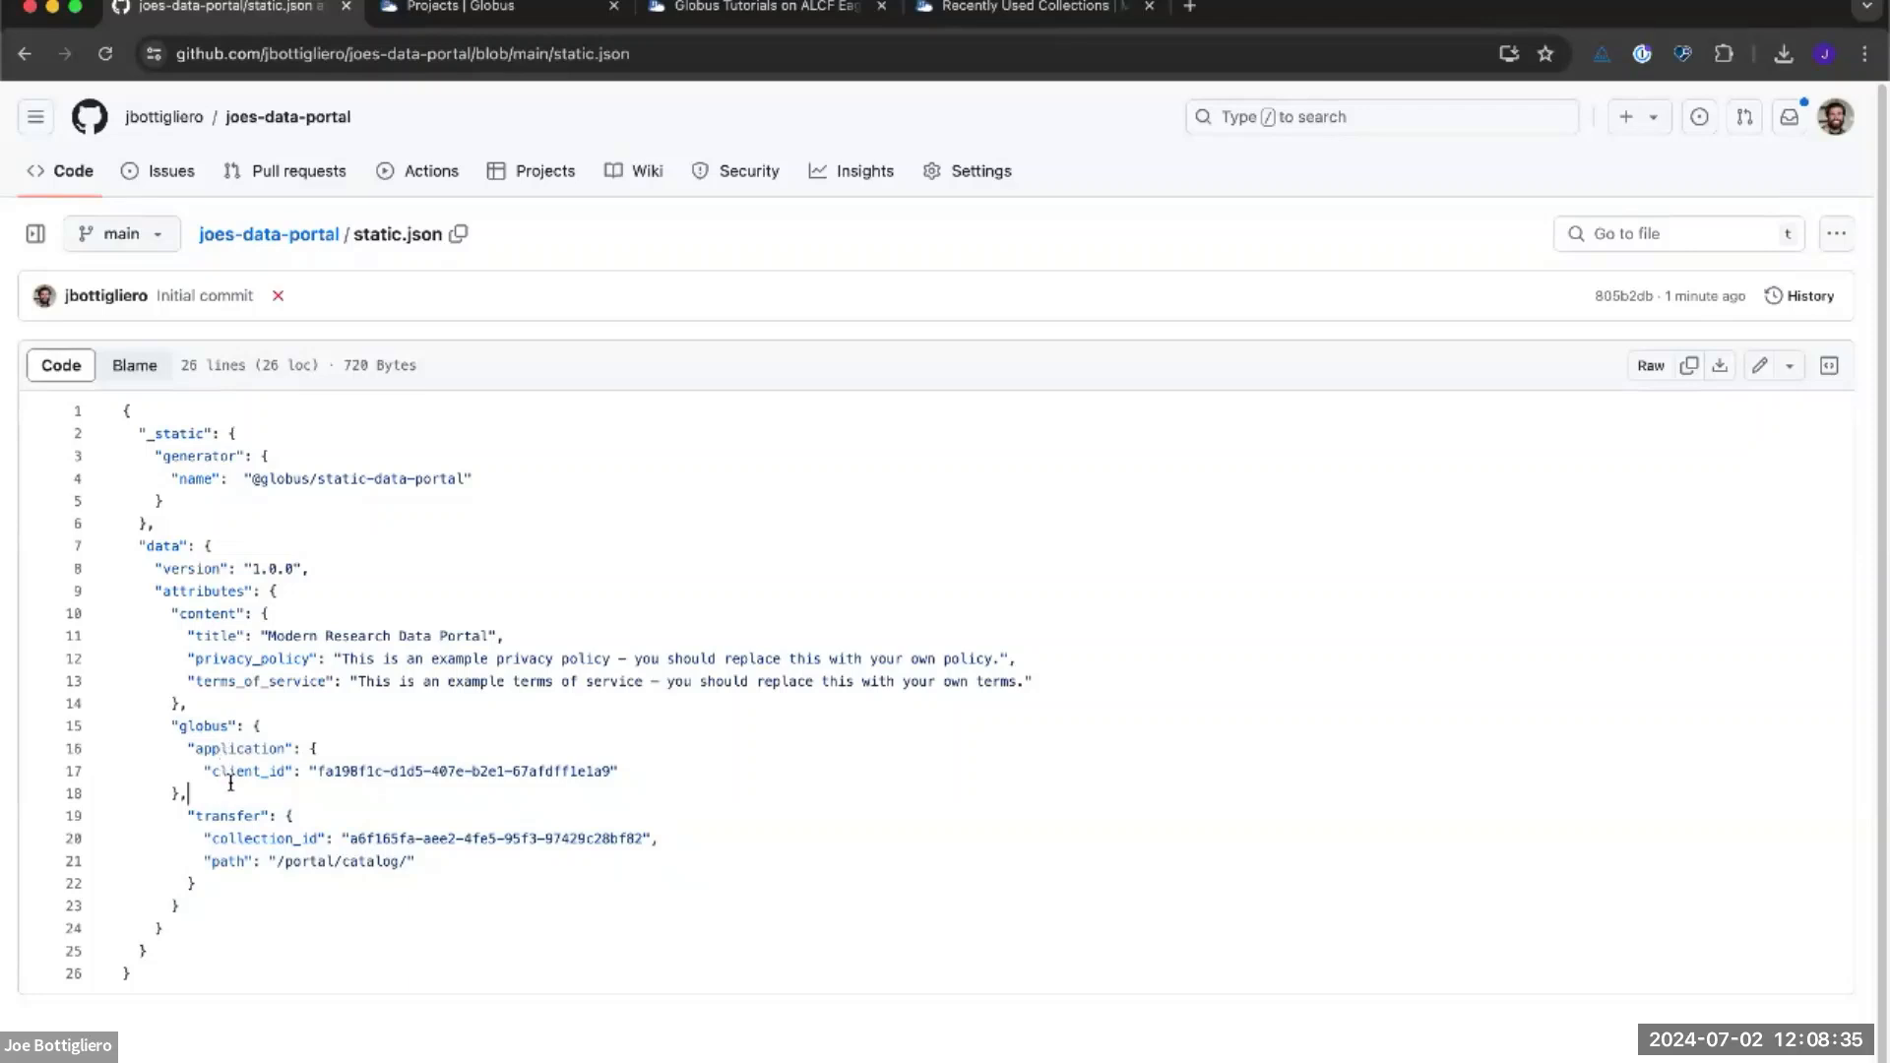
drag(316, 770, 401, 770)
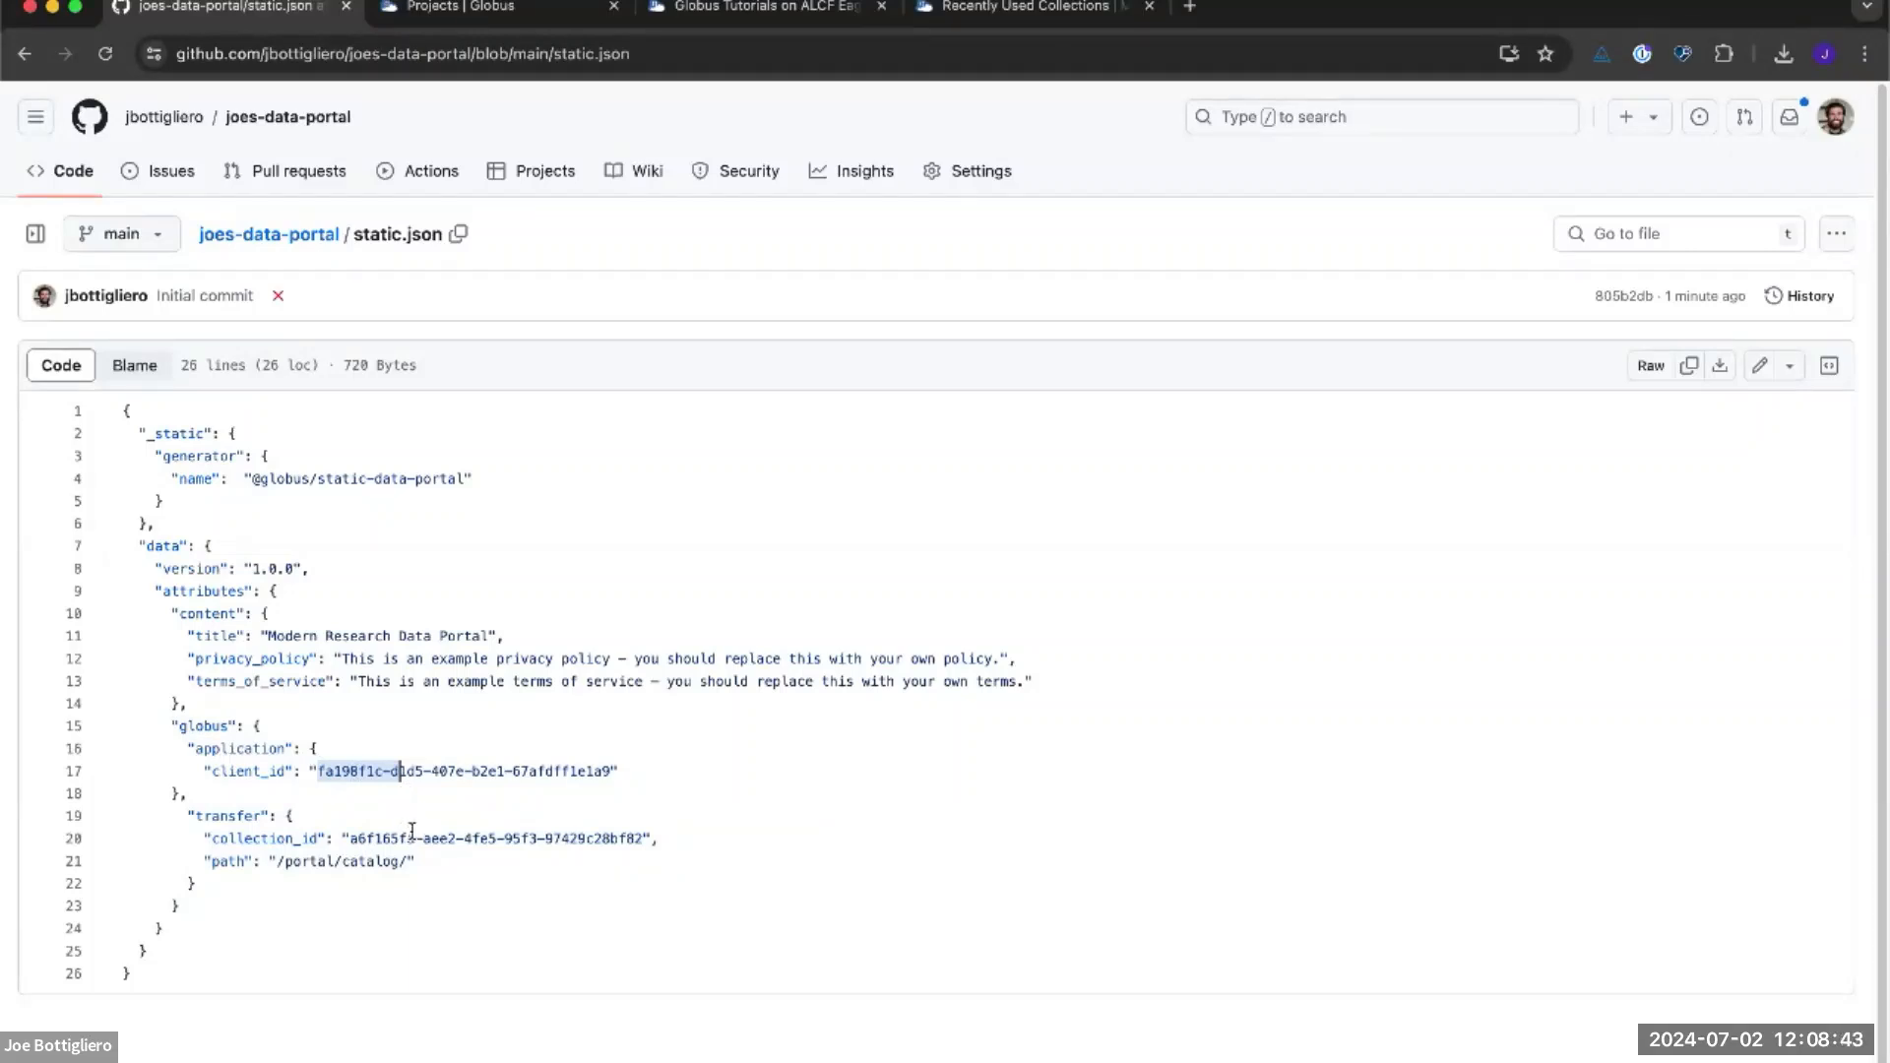
drag(161, 816, 545, 879)
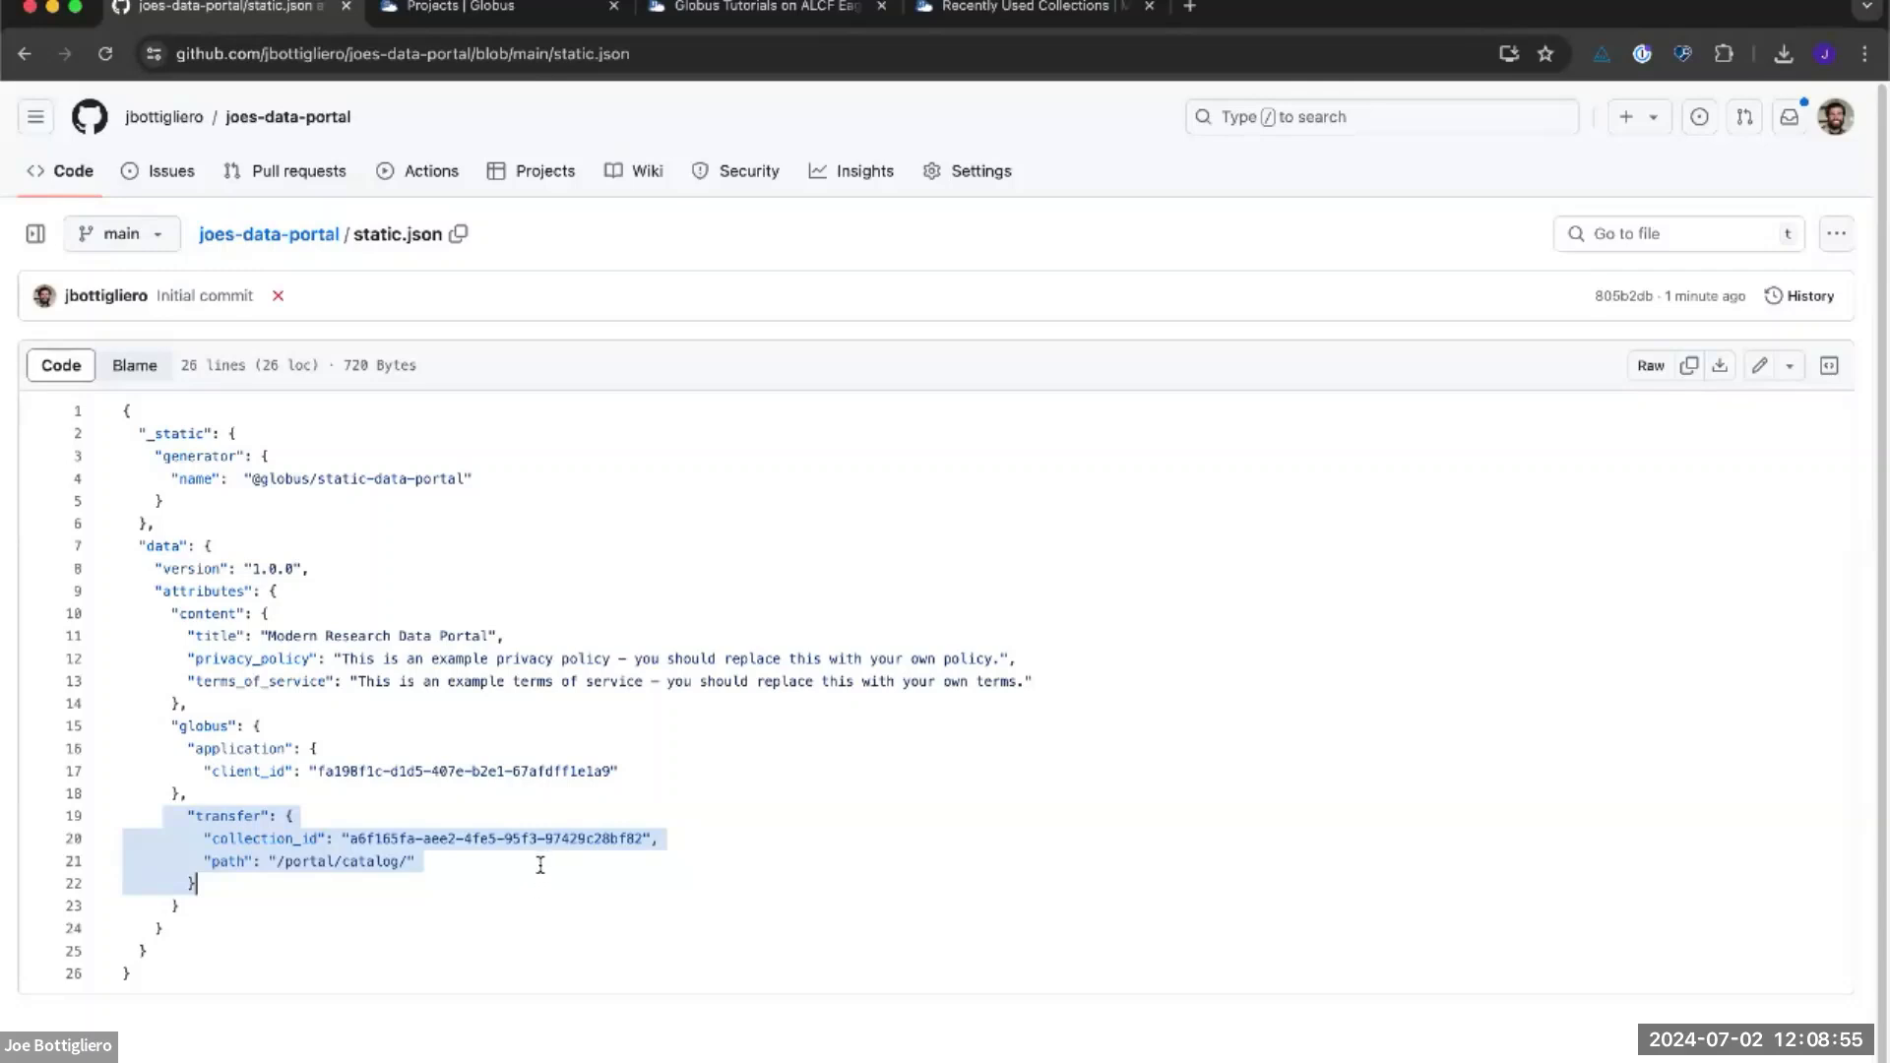
drag(418, 861, 172, 838)
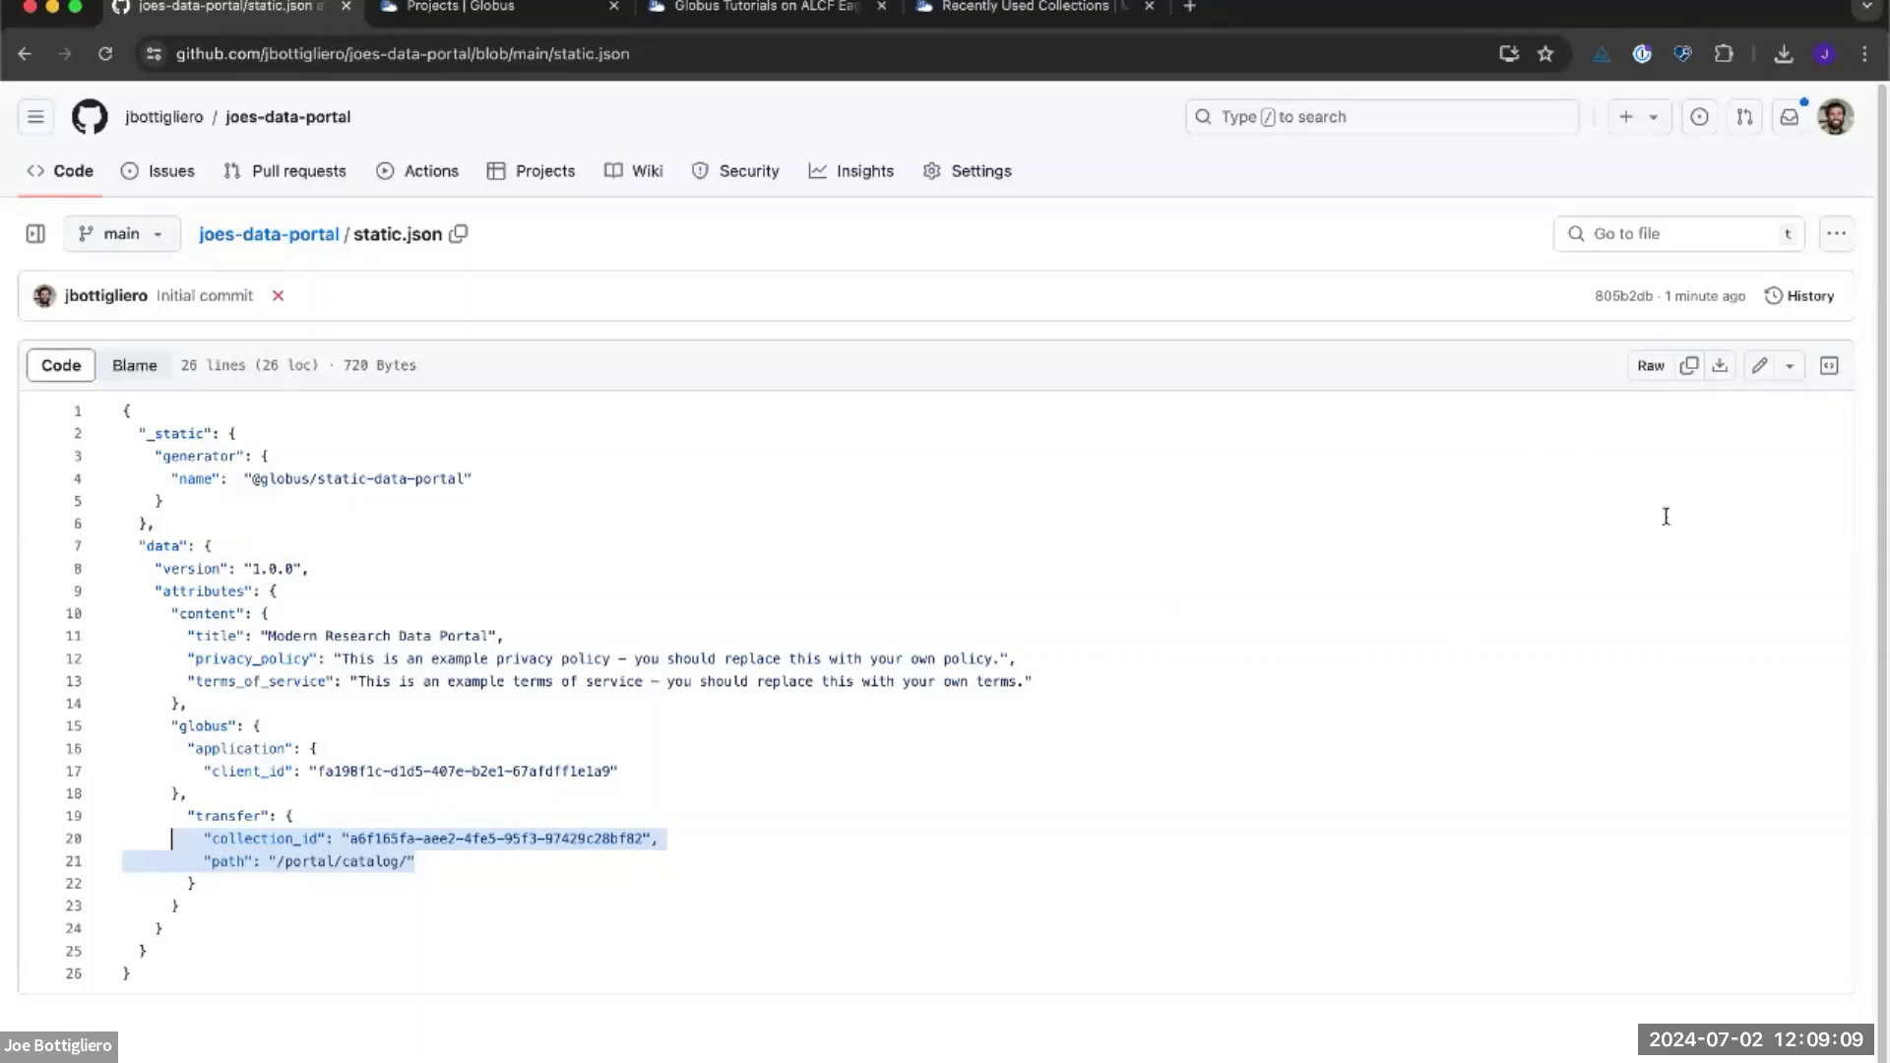
Open static.json for editing and locate the application and transfer entries in its globus section
click(1758, 374)
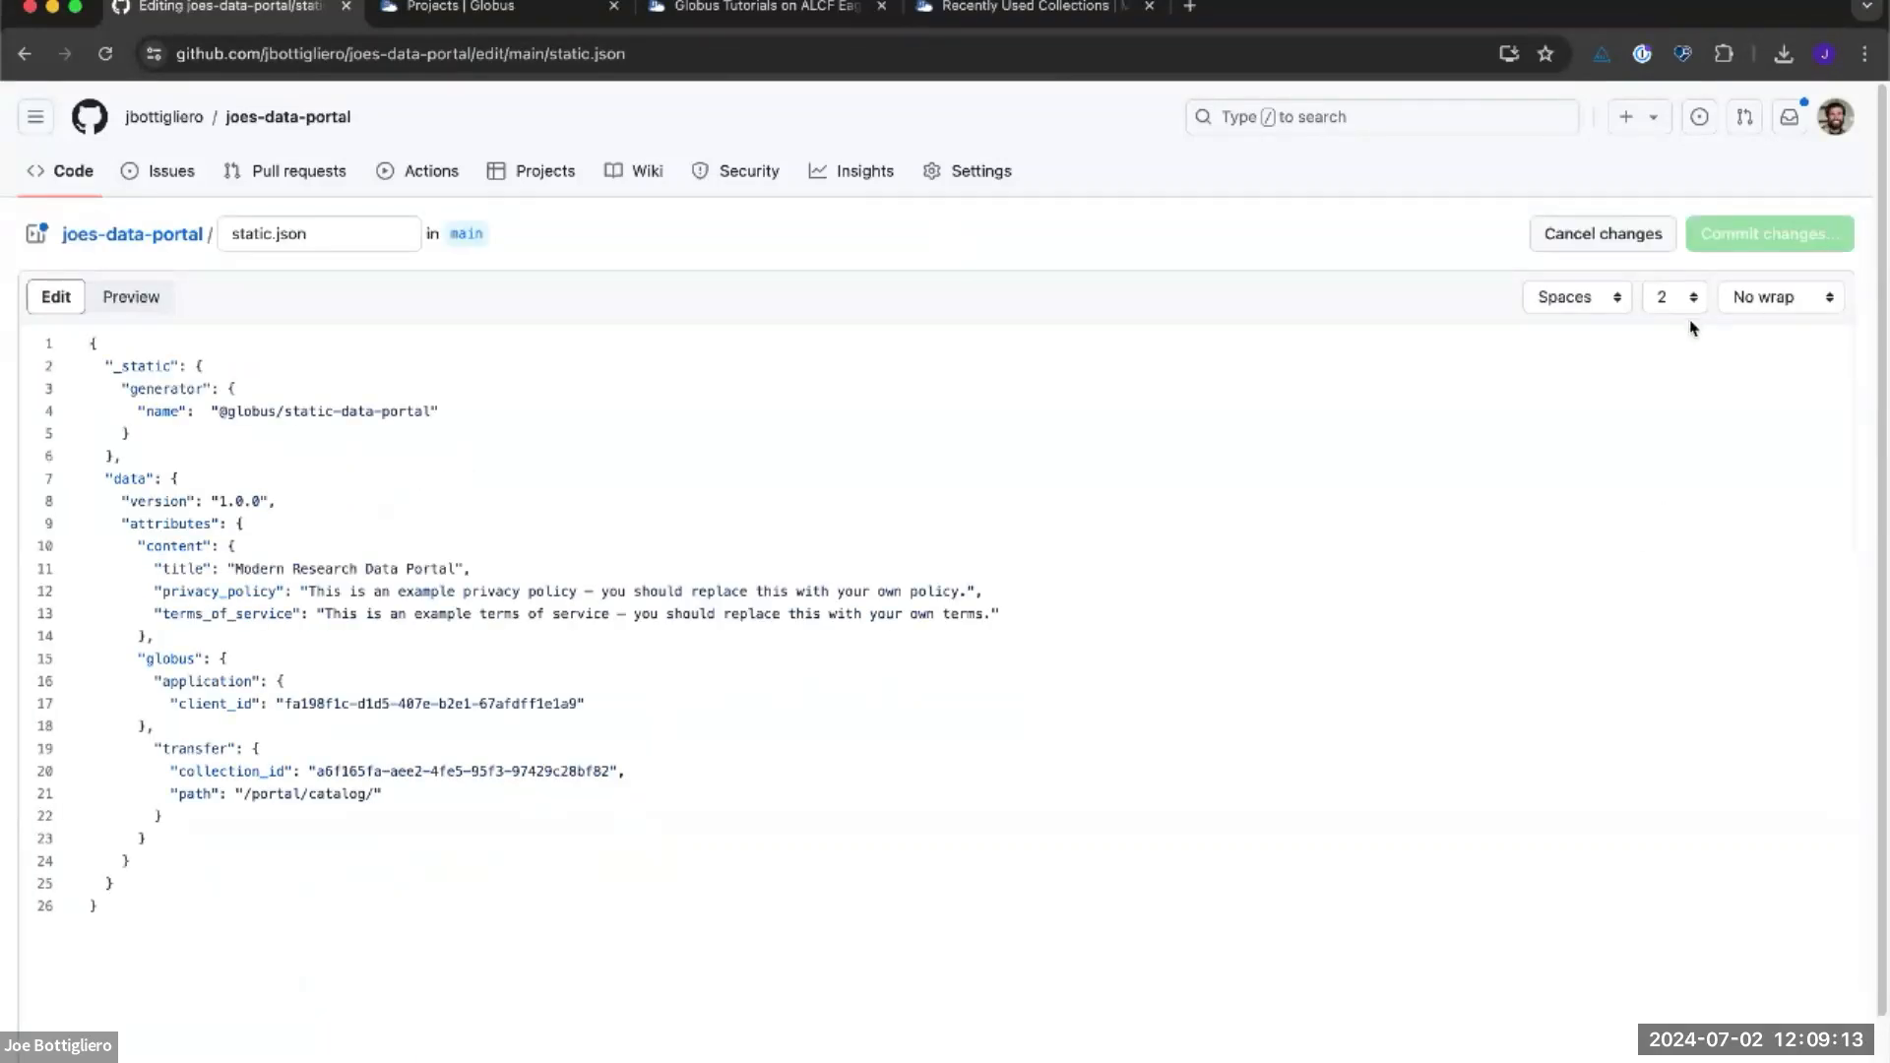
drag(649, 791, 289, 735)
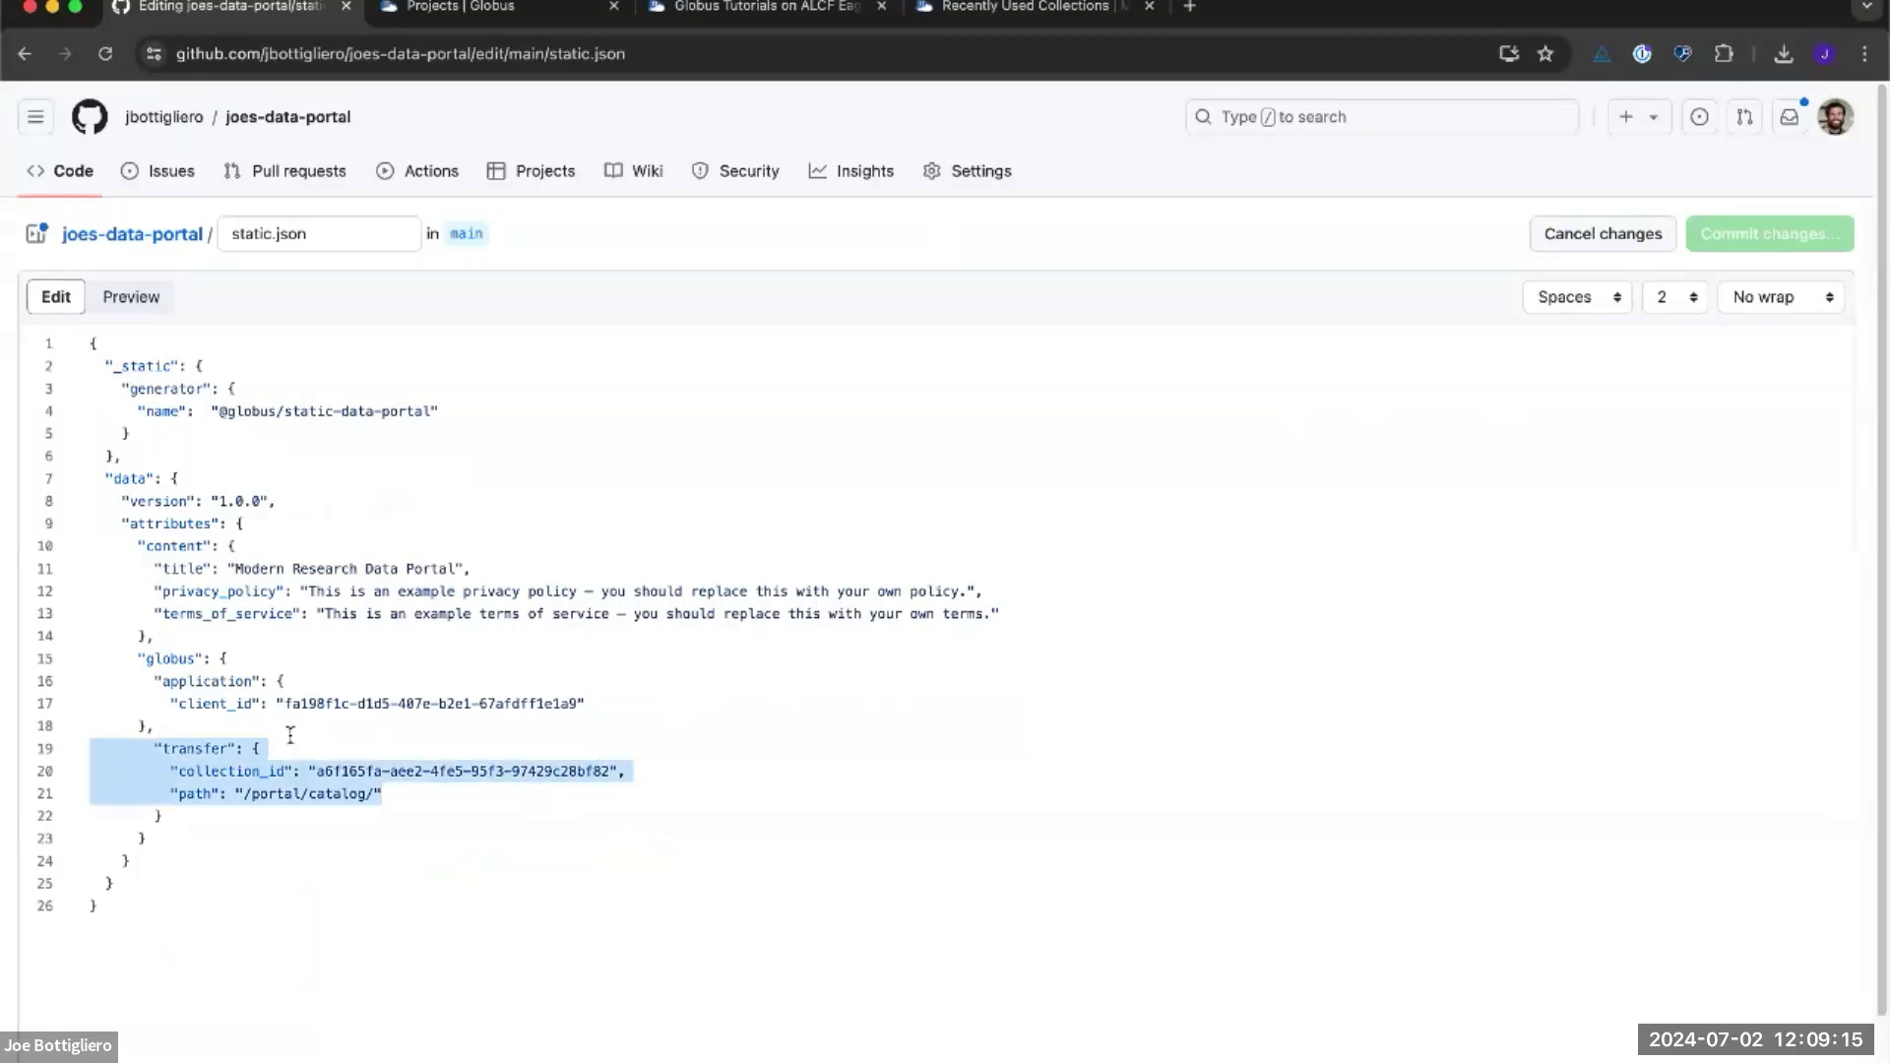
click(511, 837)
drag(138, 658, 242, 748)
click(559, 740)
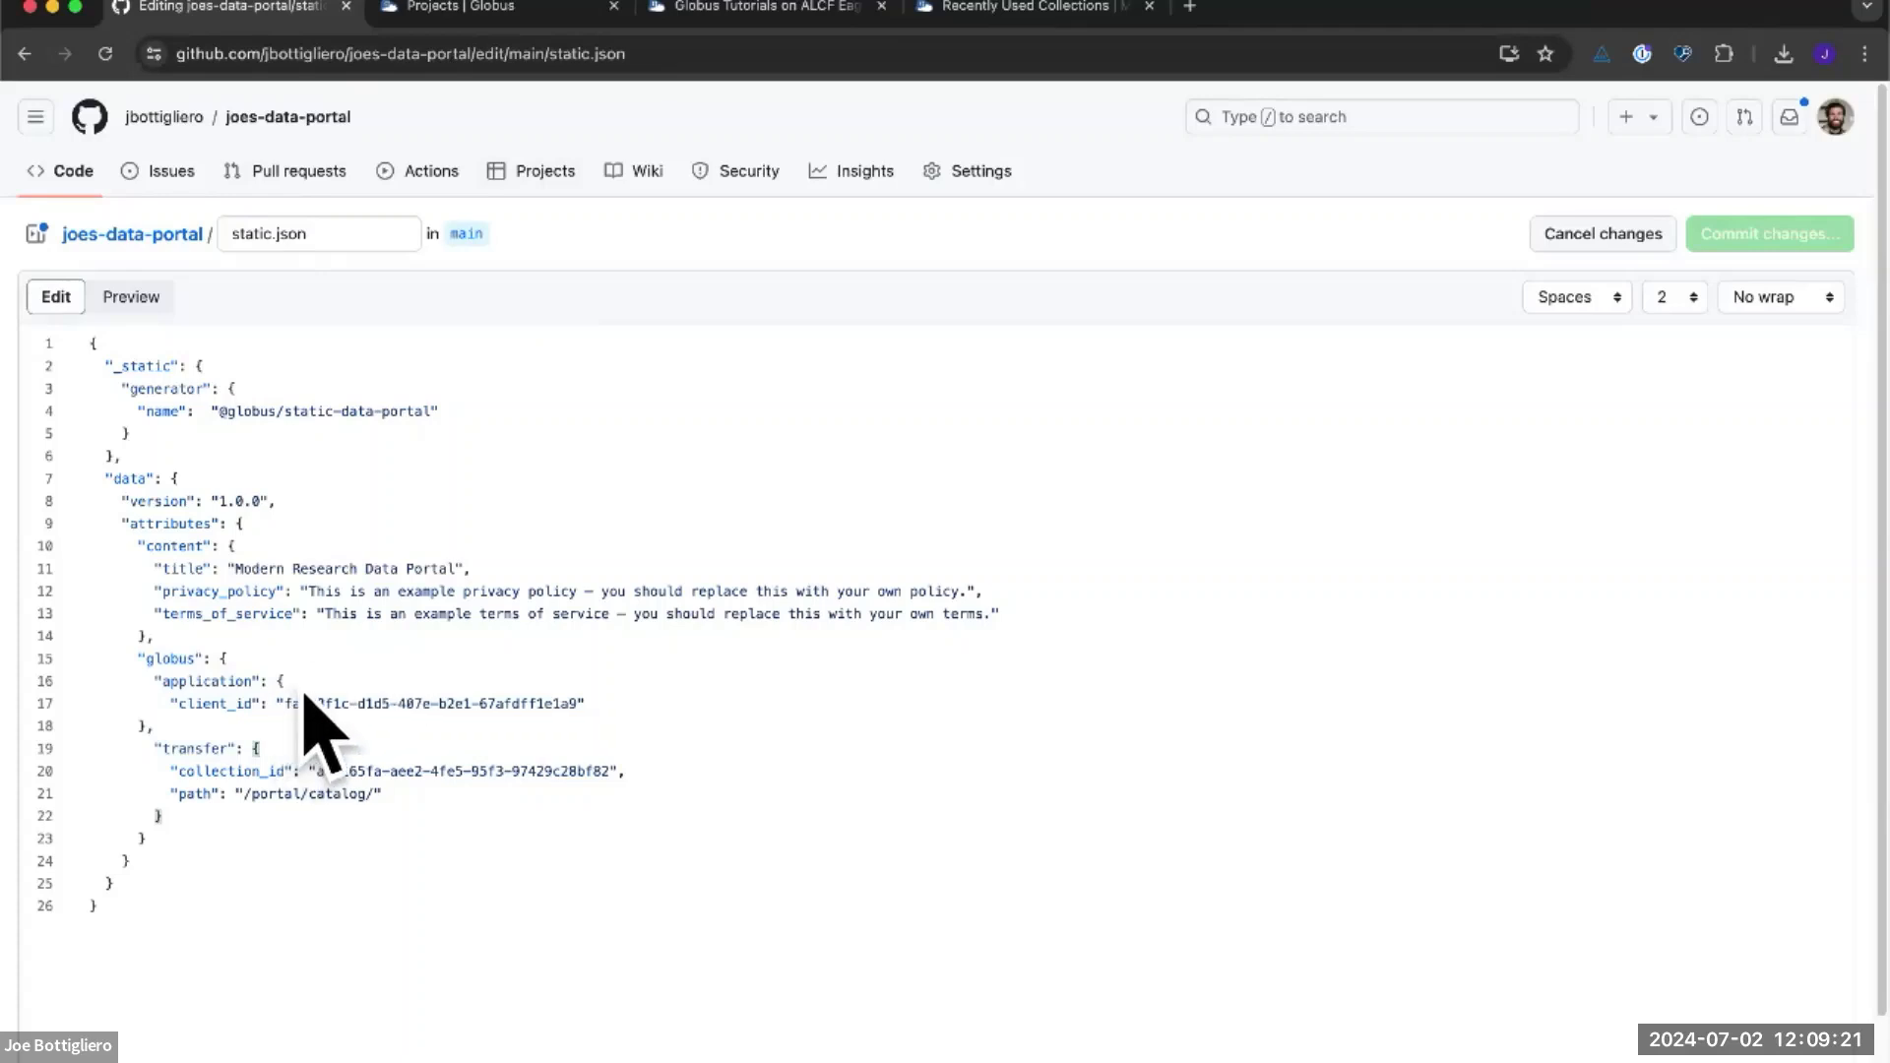
In Globus, start a thick client app registration in the Demos + Presentations project and name the app Demo for Today
click(520, 12)
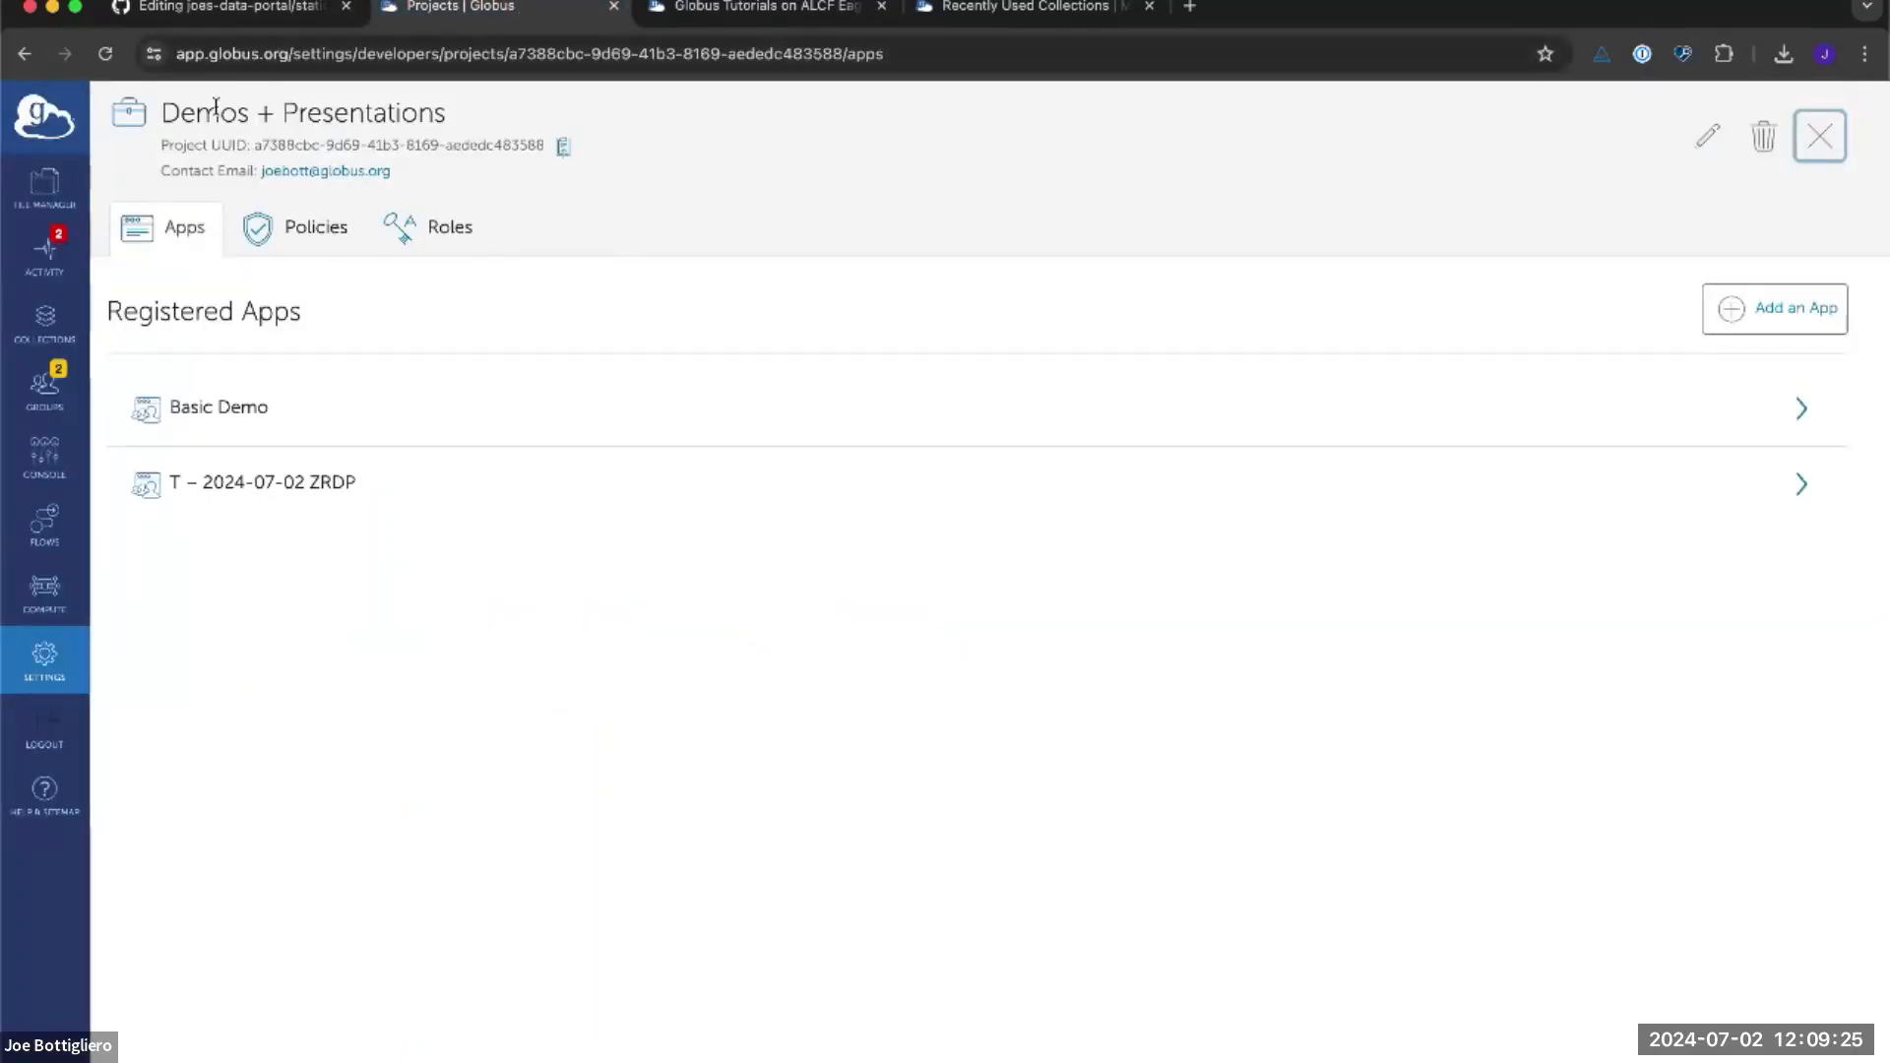
drag(181, 113, 451, 114)
click(842, 822)
click(1817, 322)
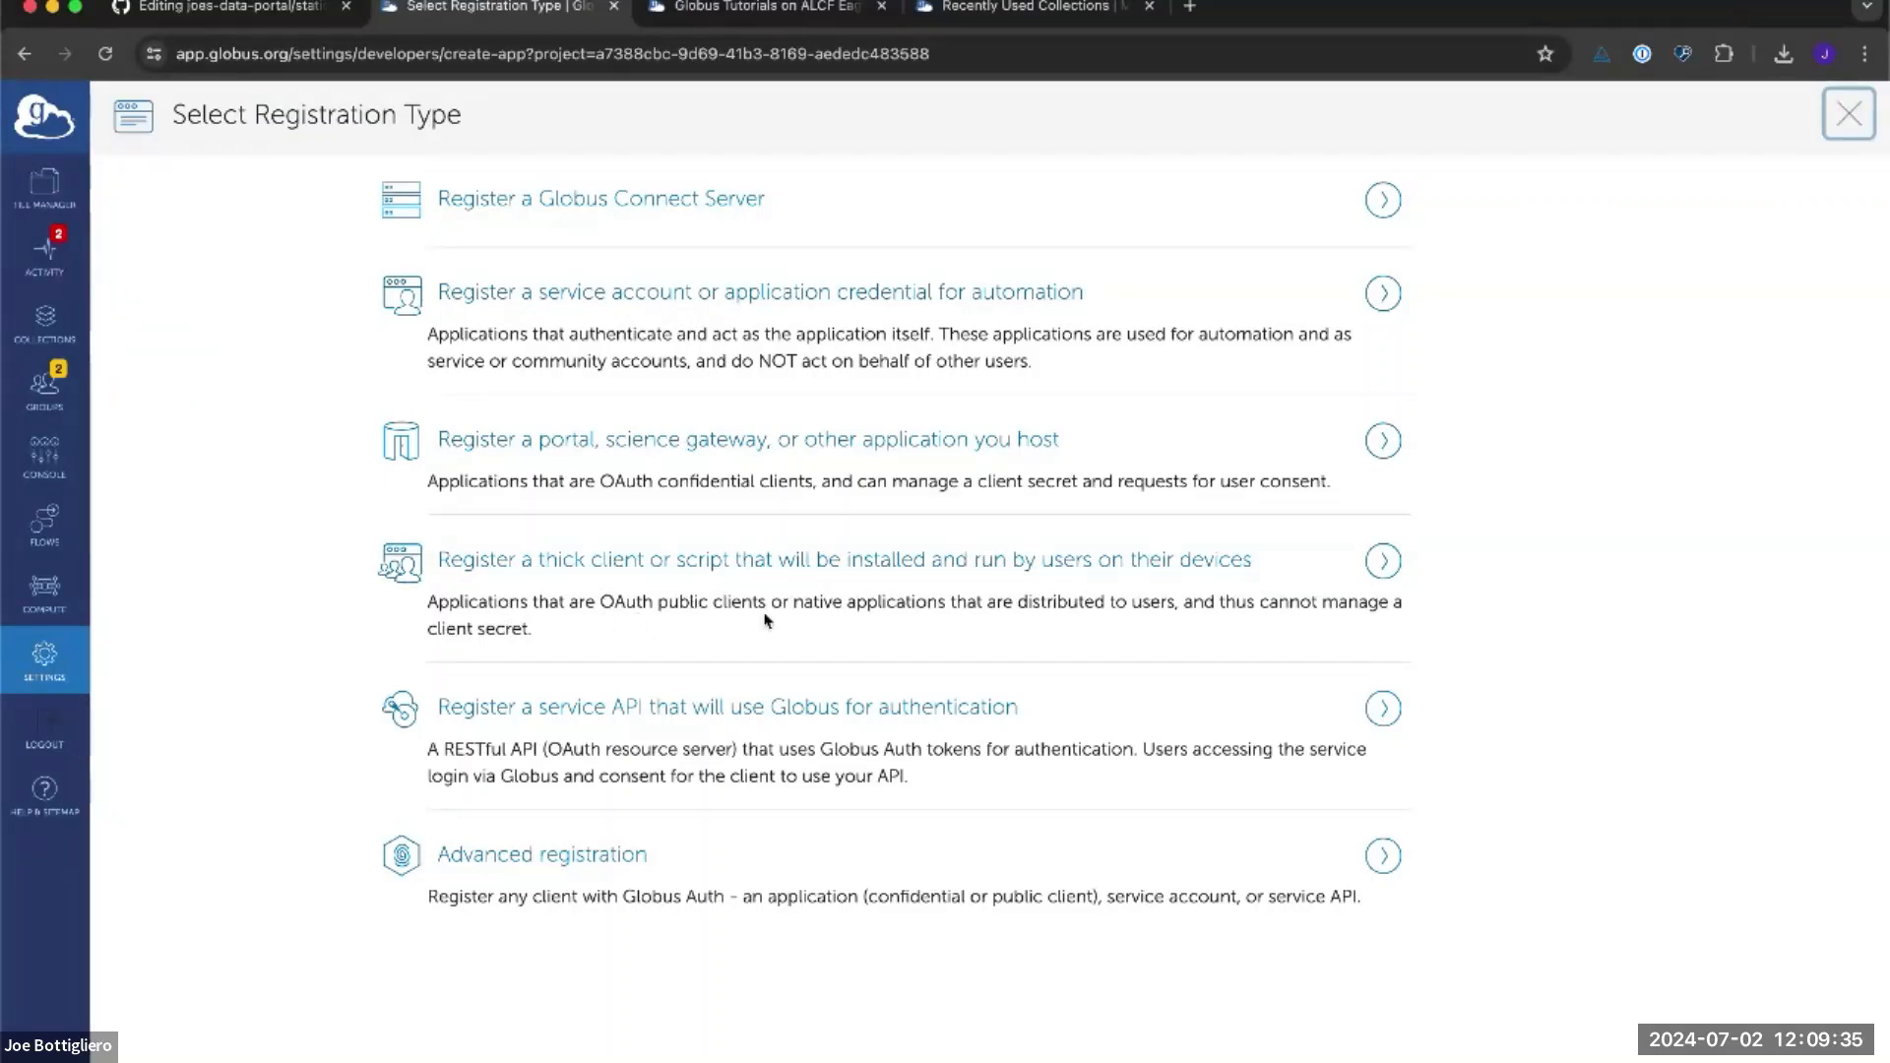
click(535, 567)
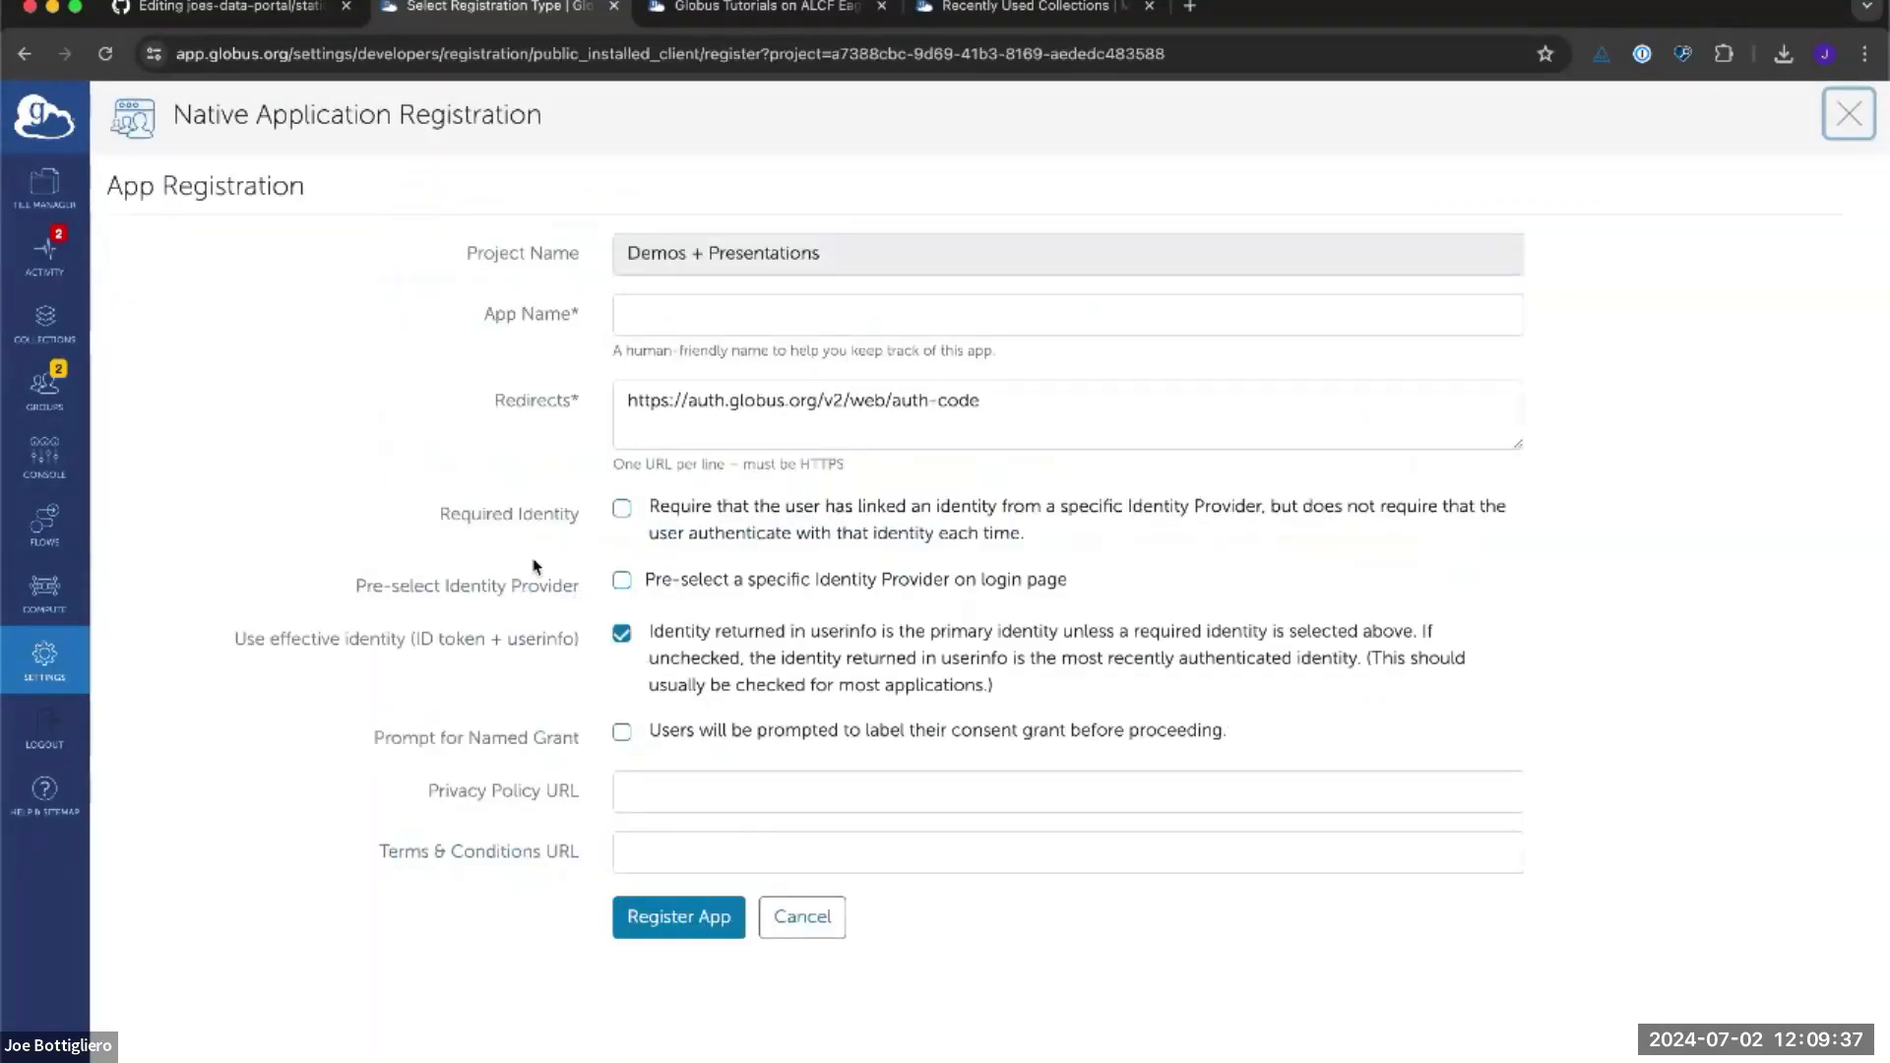
click(692, 320)
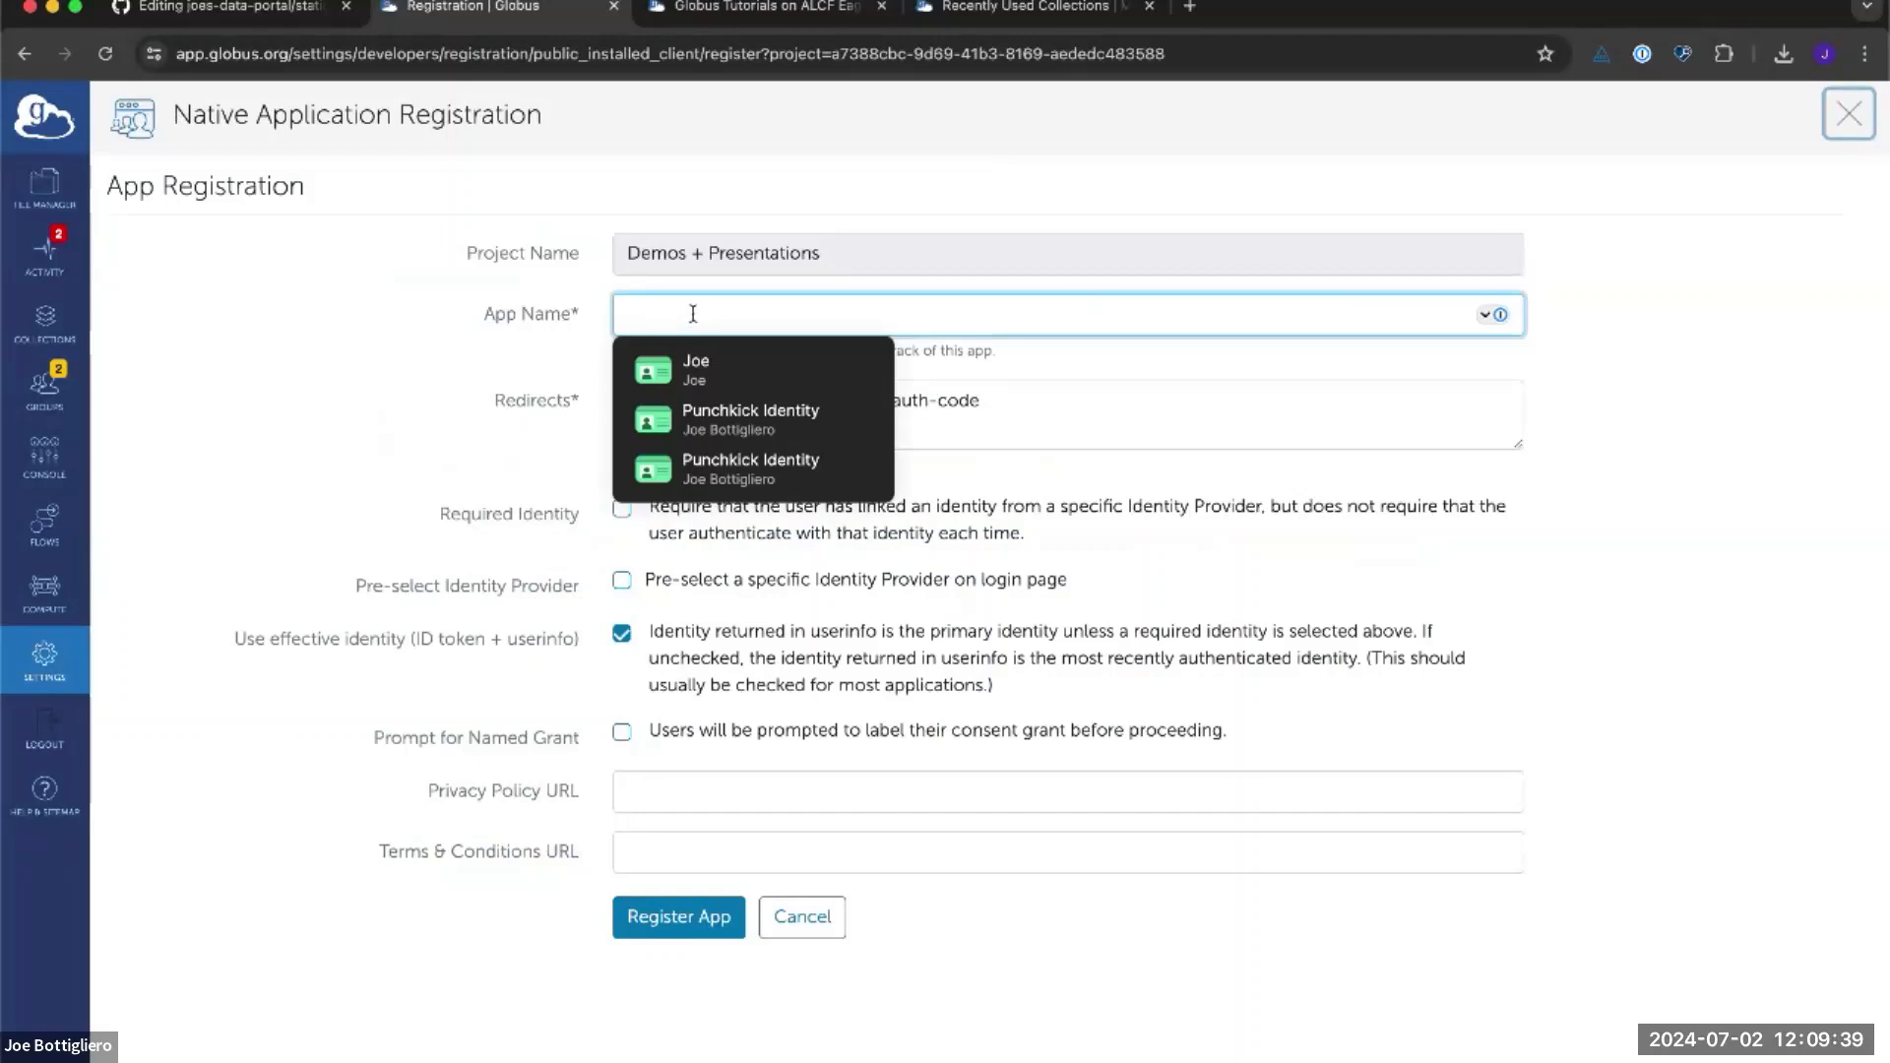
text(Demo)
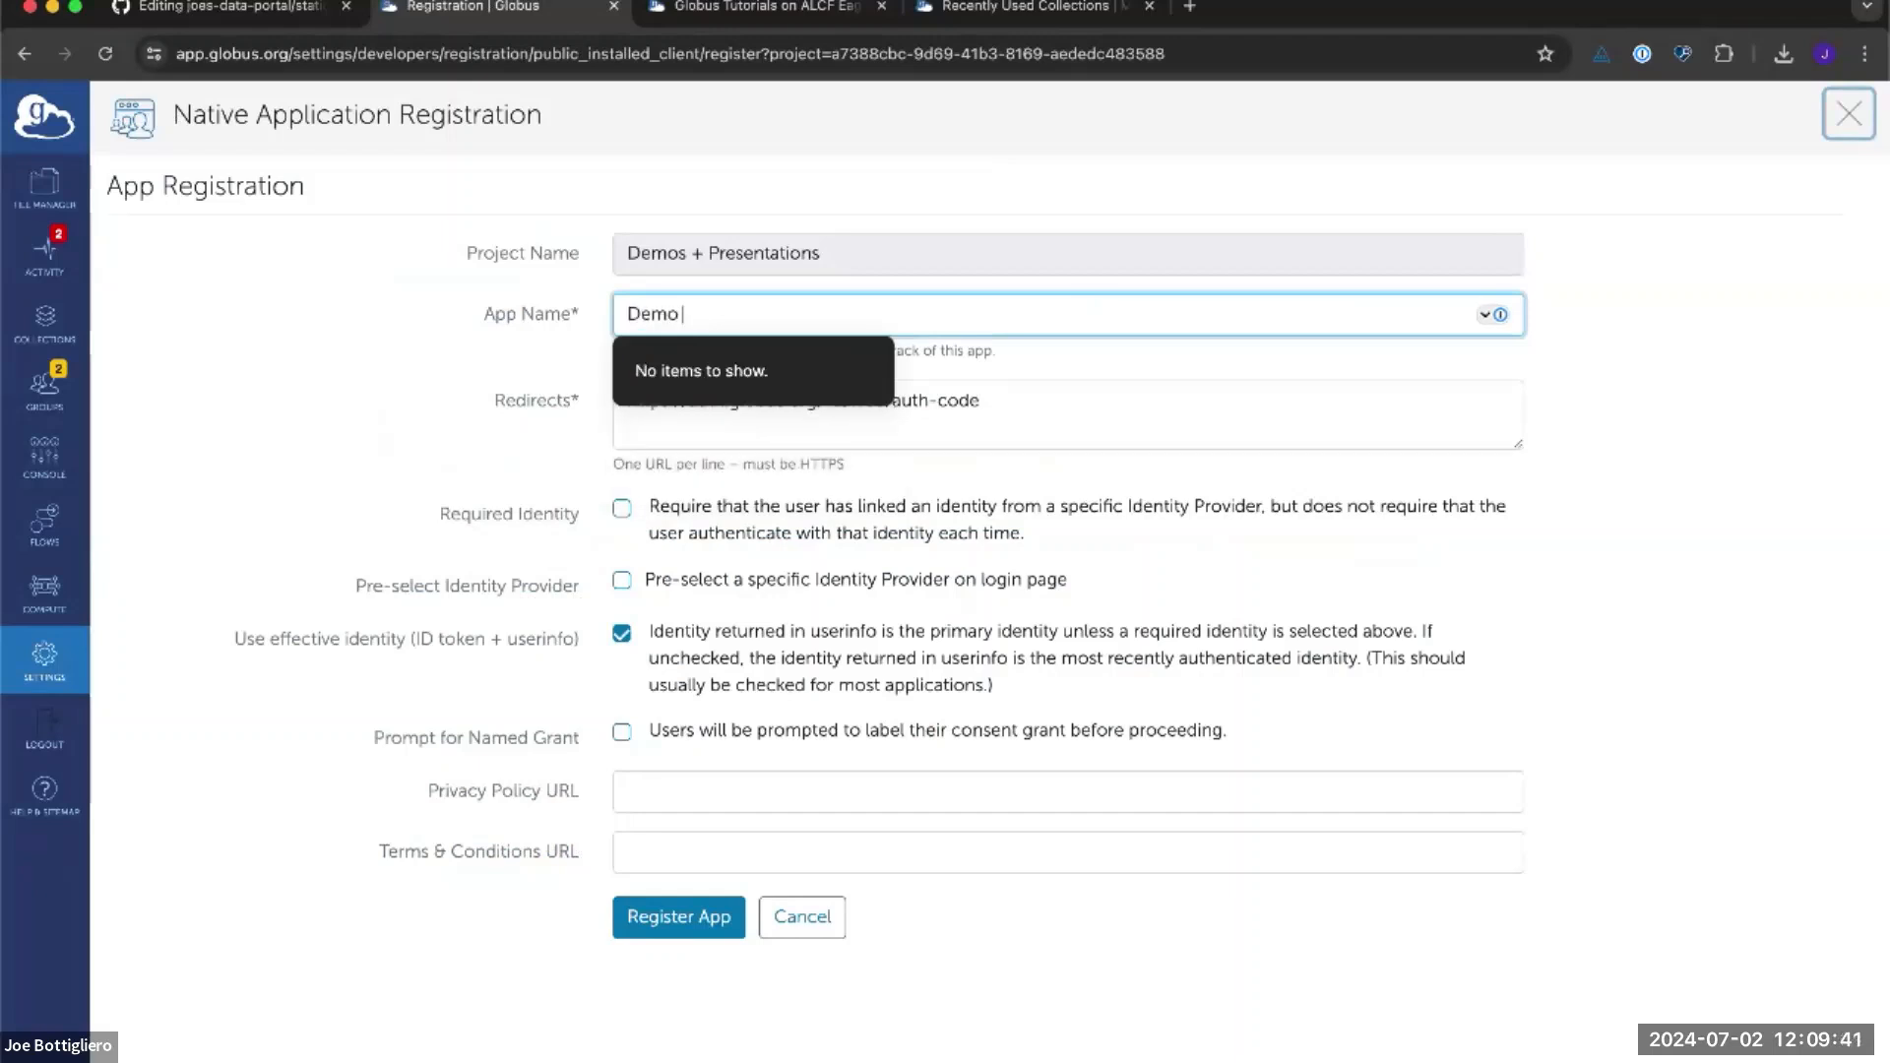
text( for Today)
Add the portal site's own address ending in /joes-data-portal/authenticate as a second redirect URL for the app
click(414, 404)
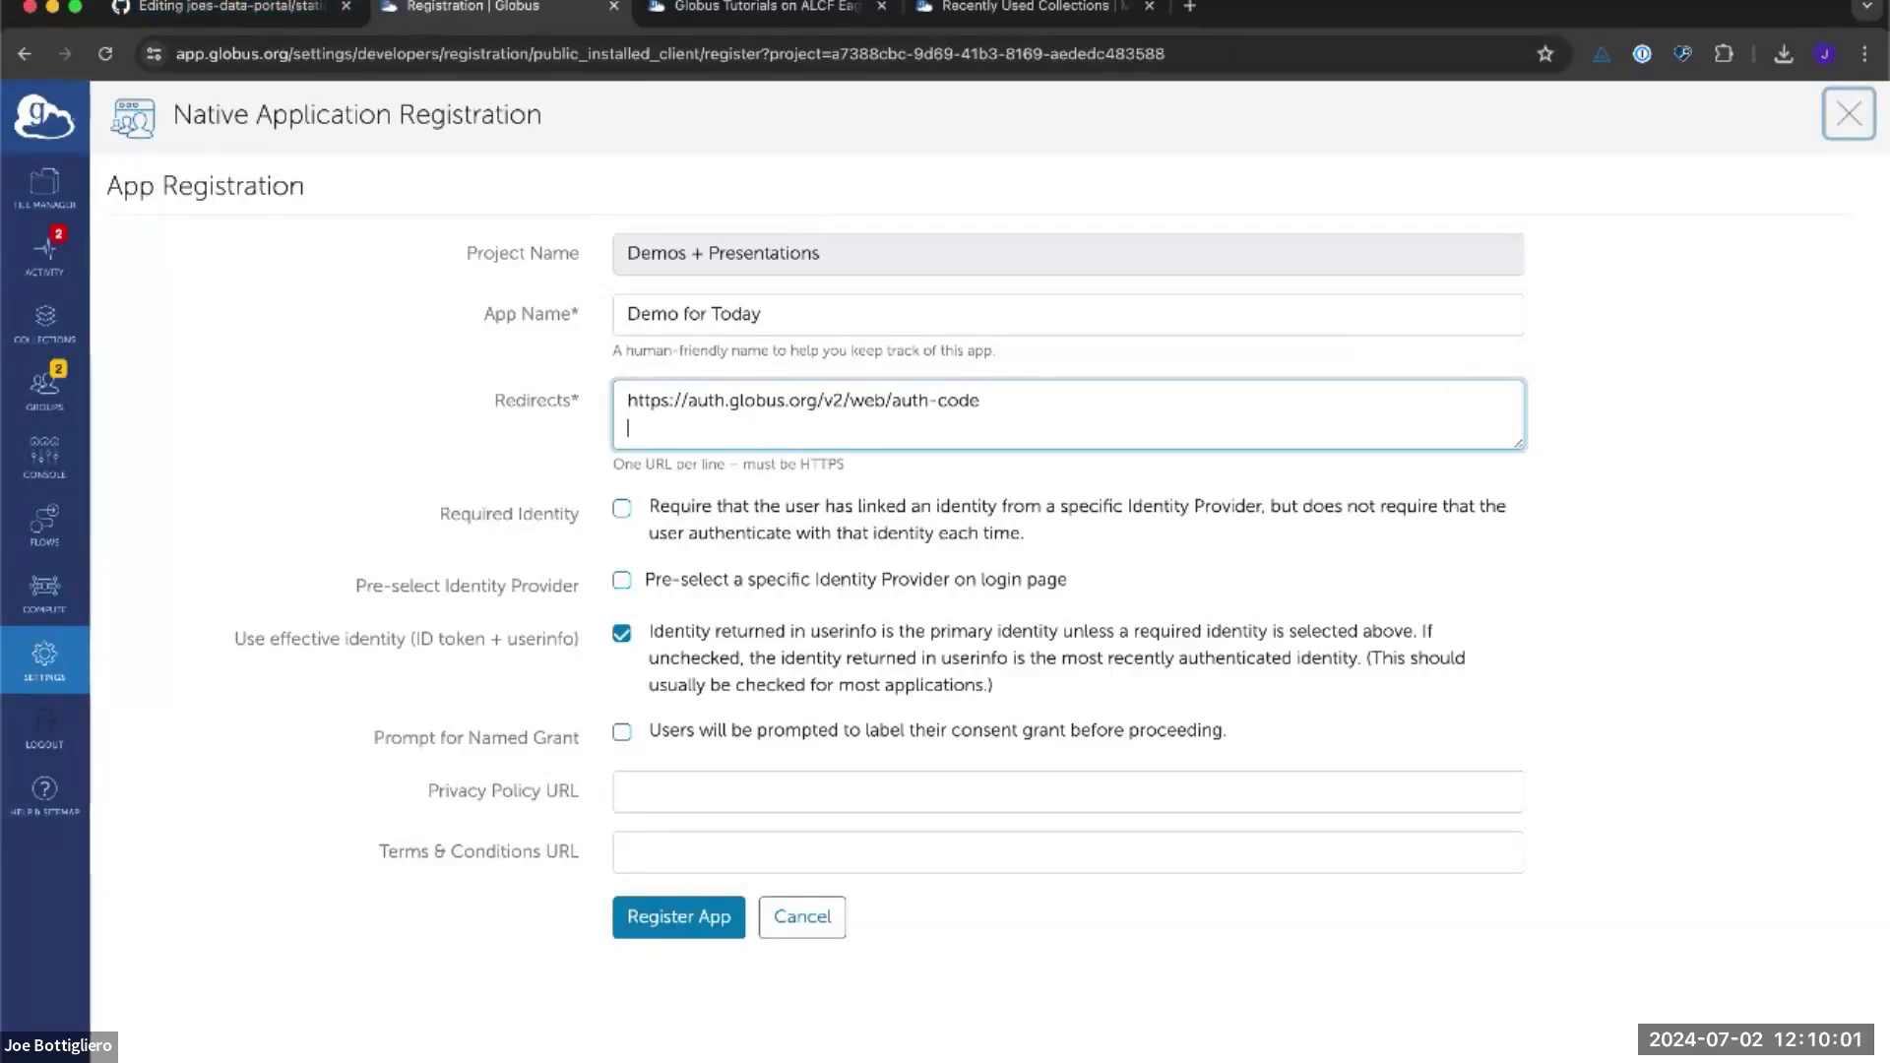
key(super+Tab)
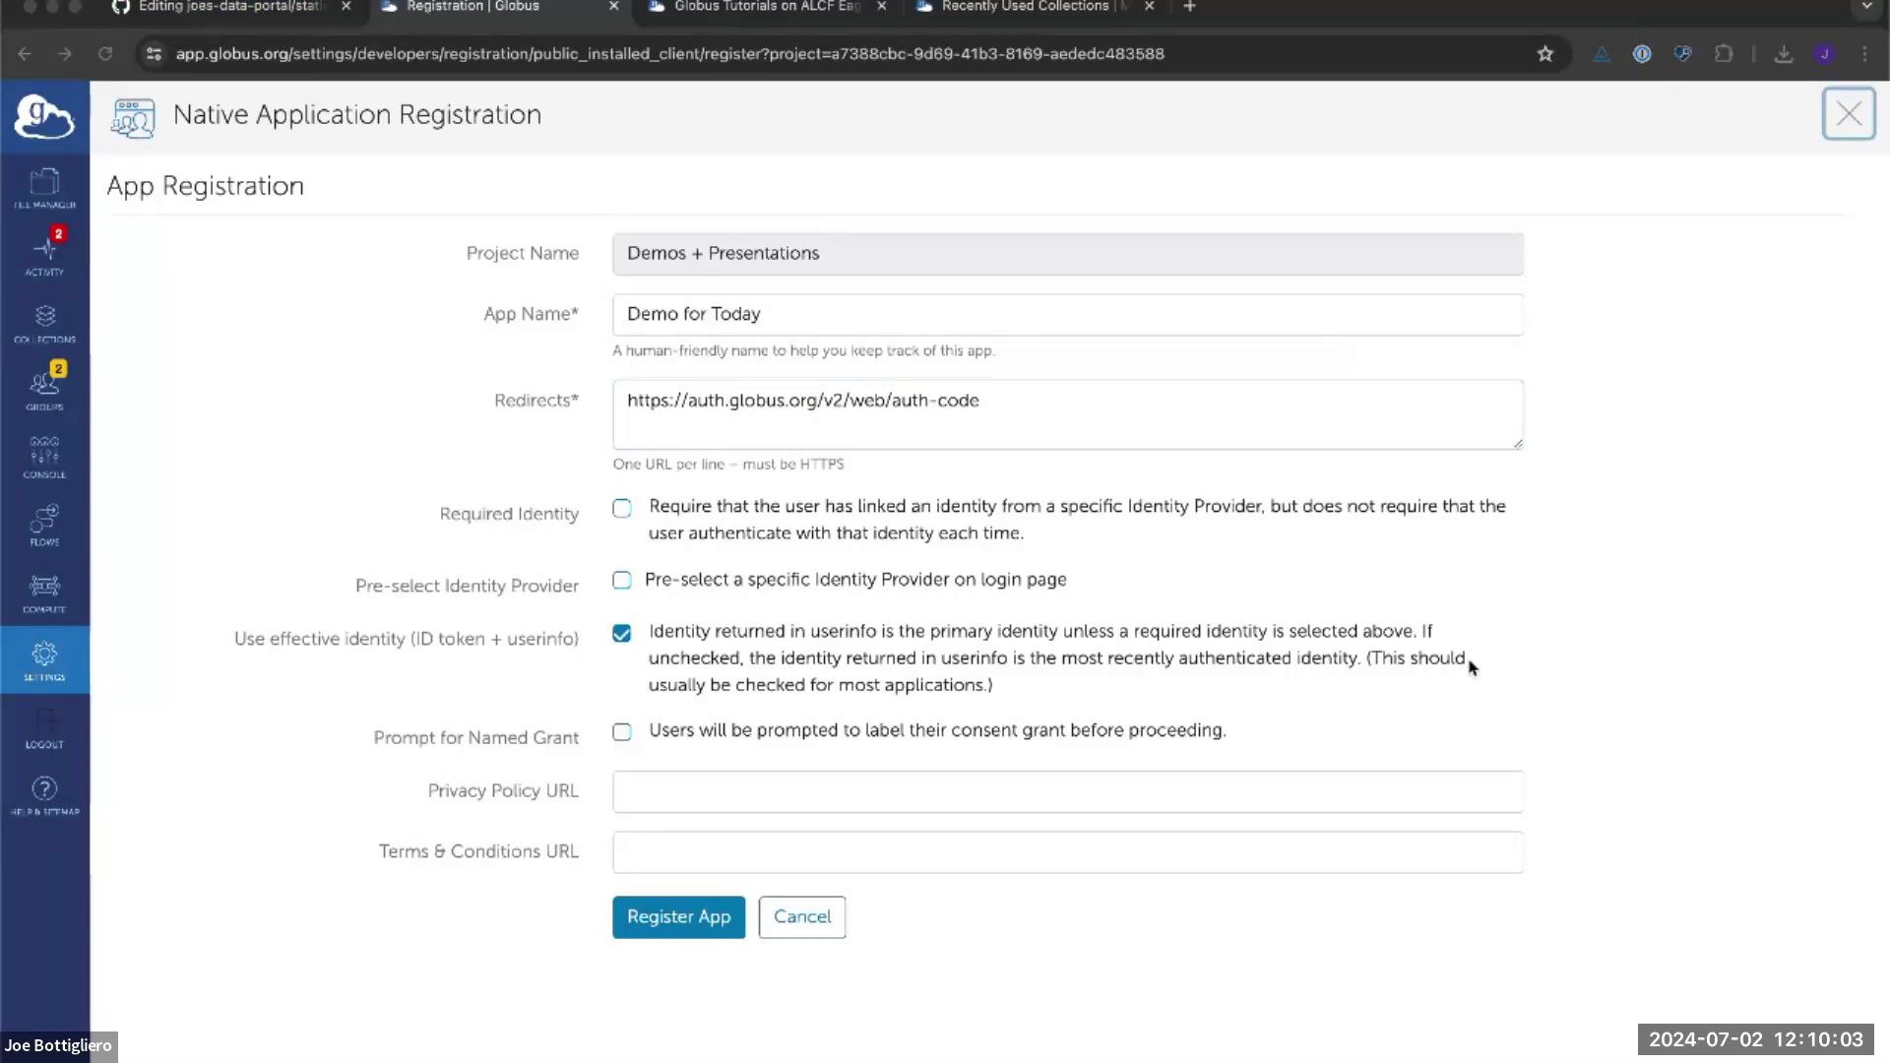
click(1045, 423)
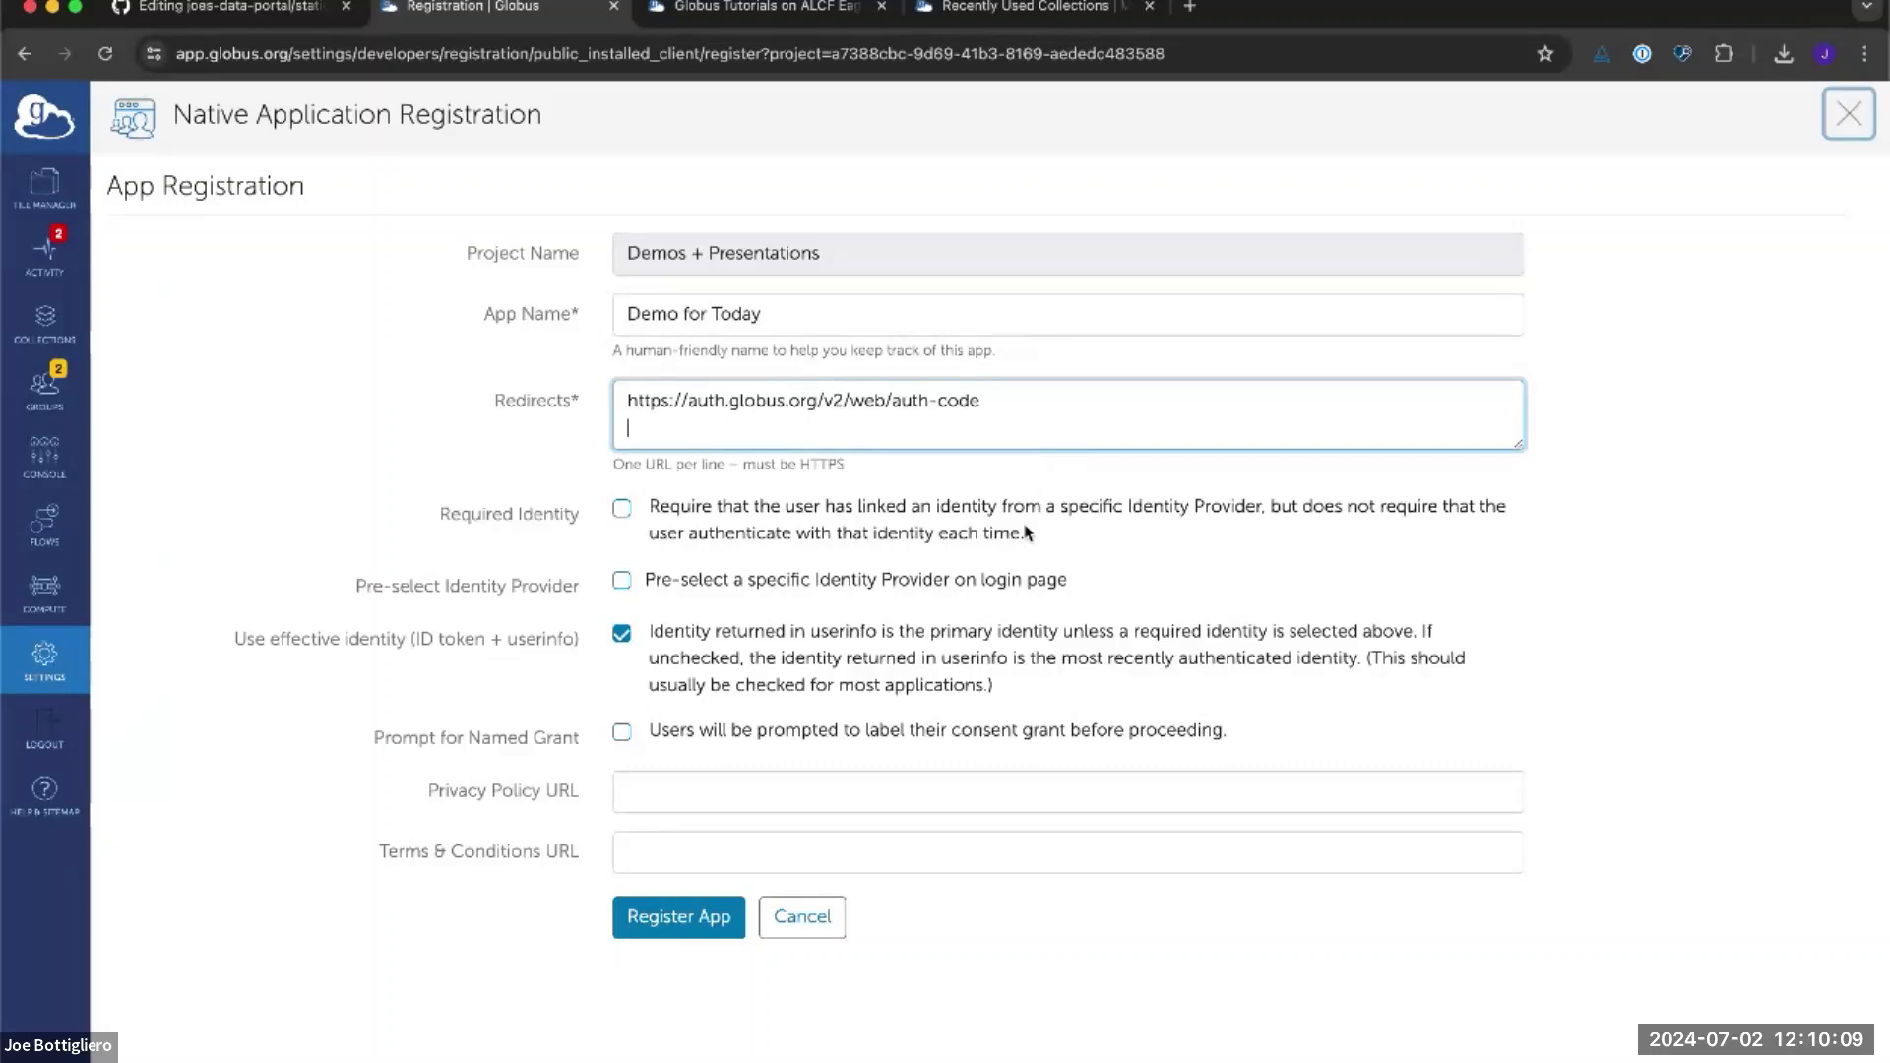
text(https://joe.bottigliero.com/joes-data-portal/authenticate)
key(Return)
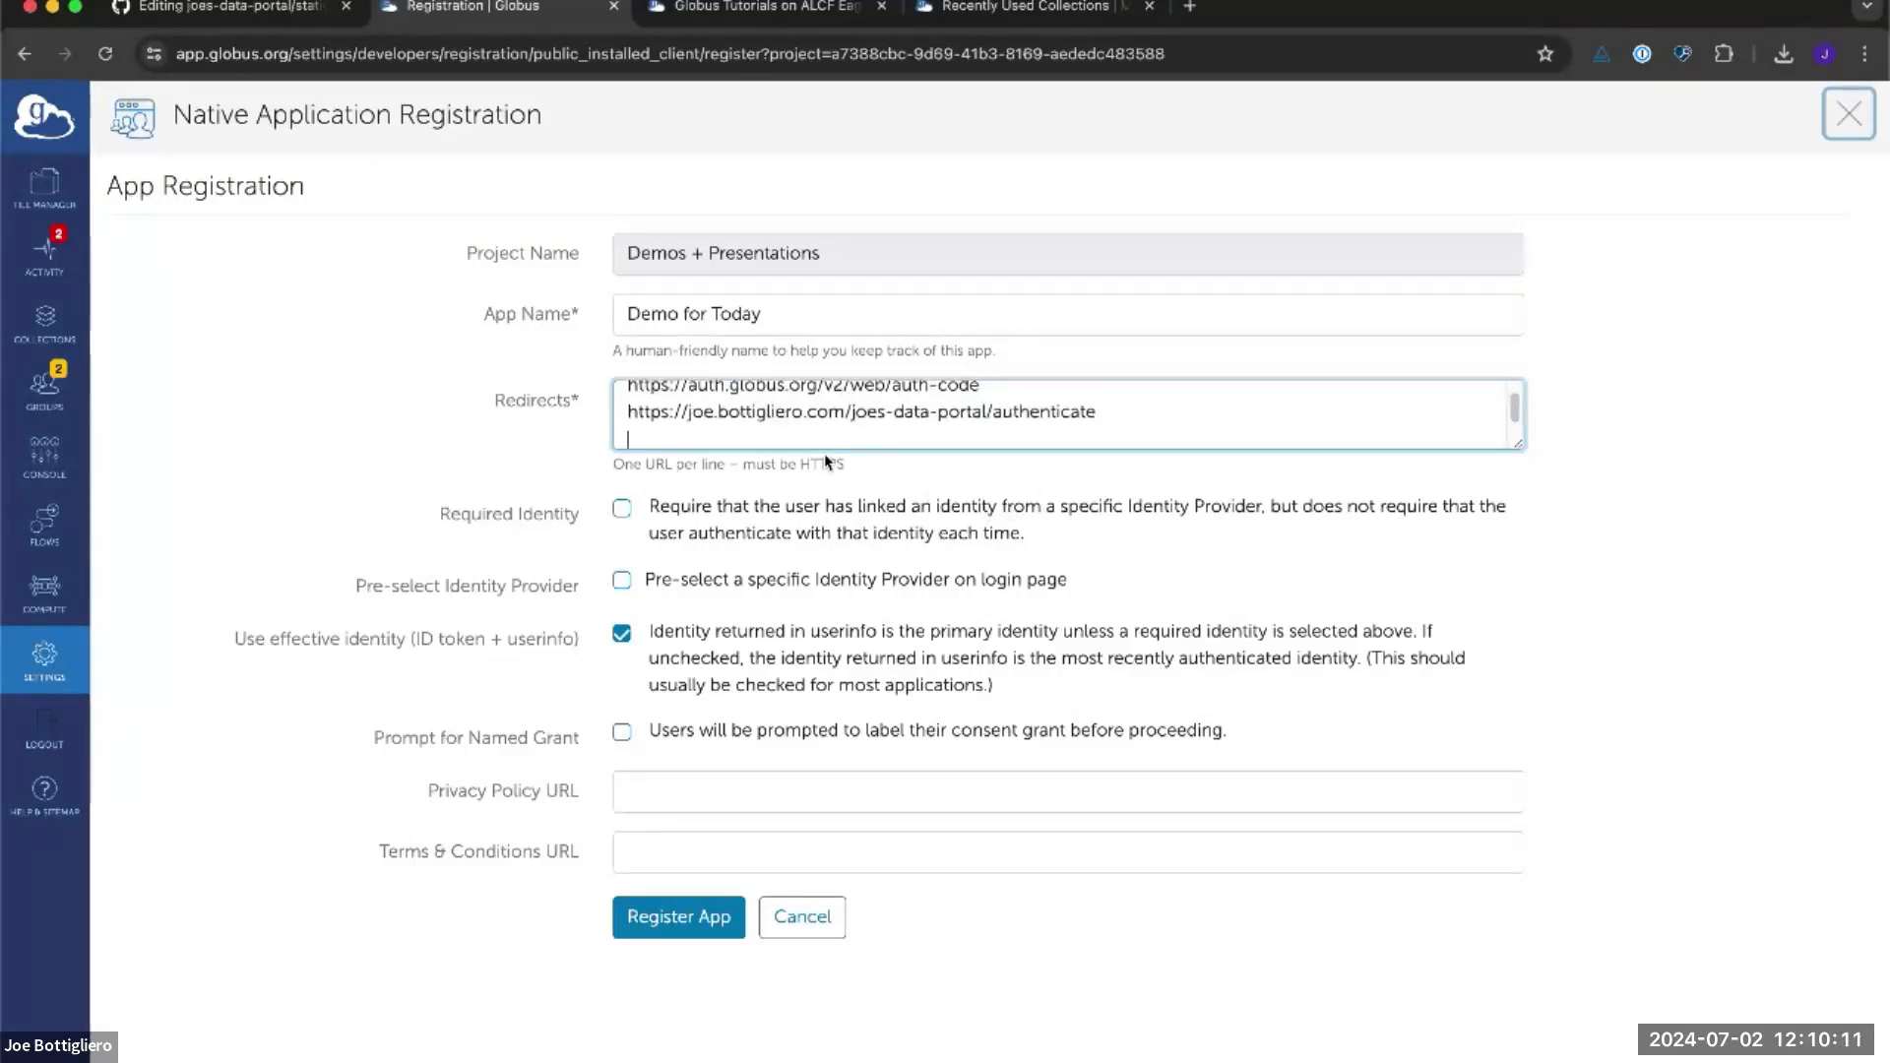
scroll(800, 433, up, 2)
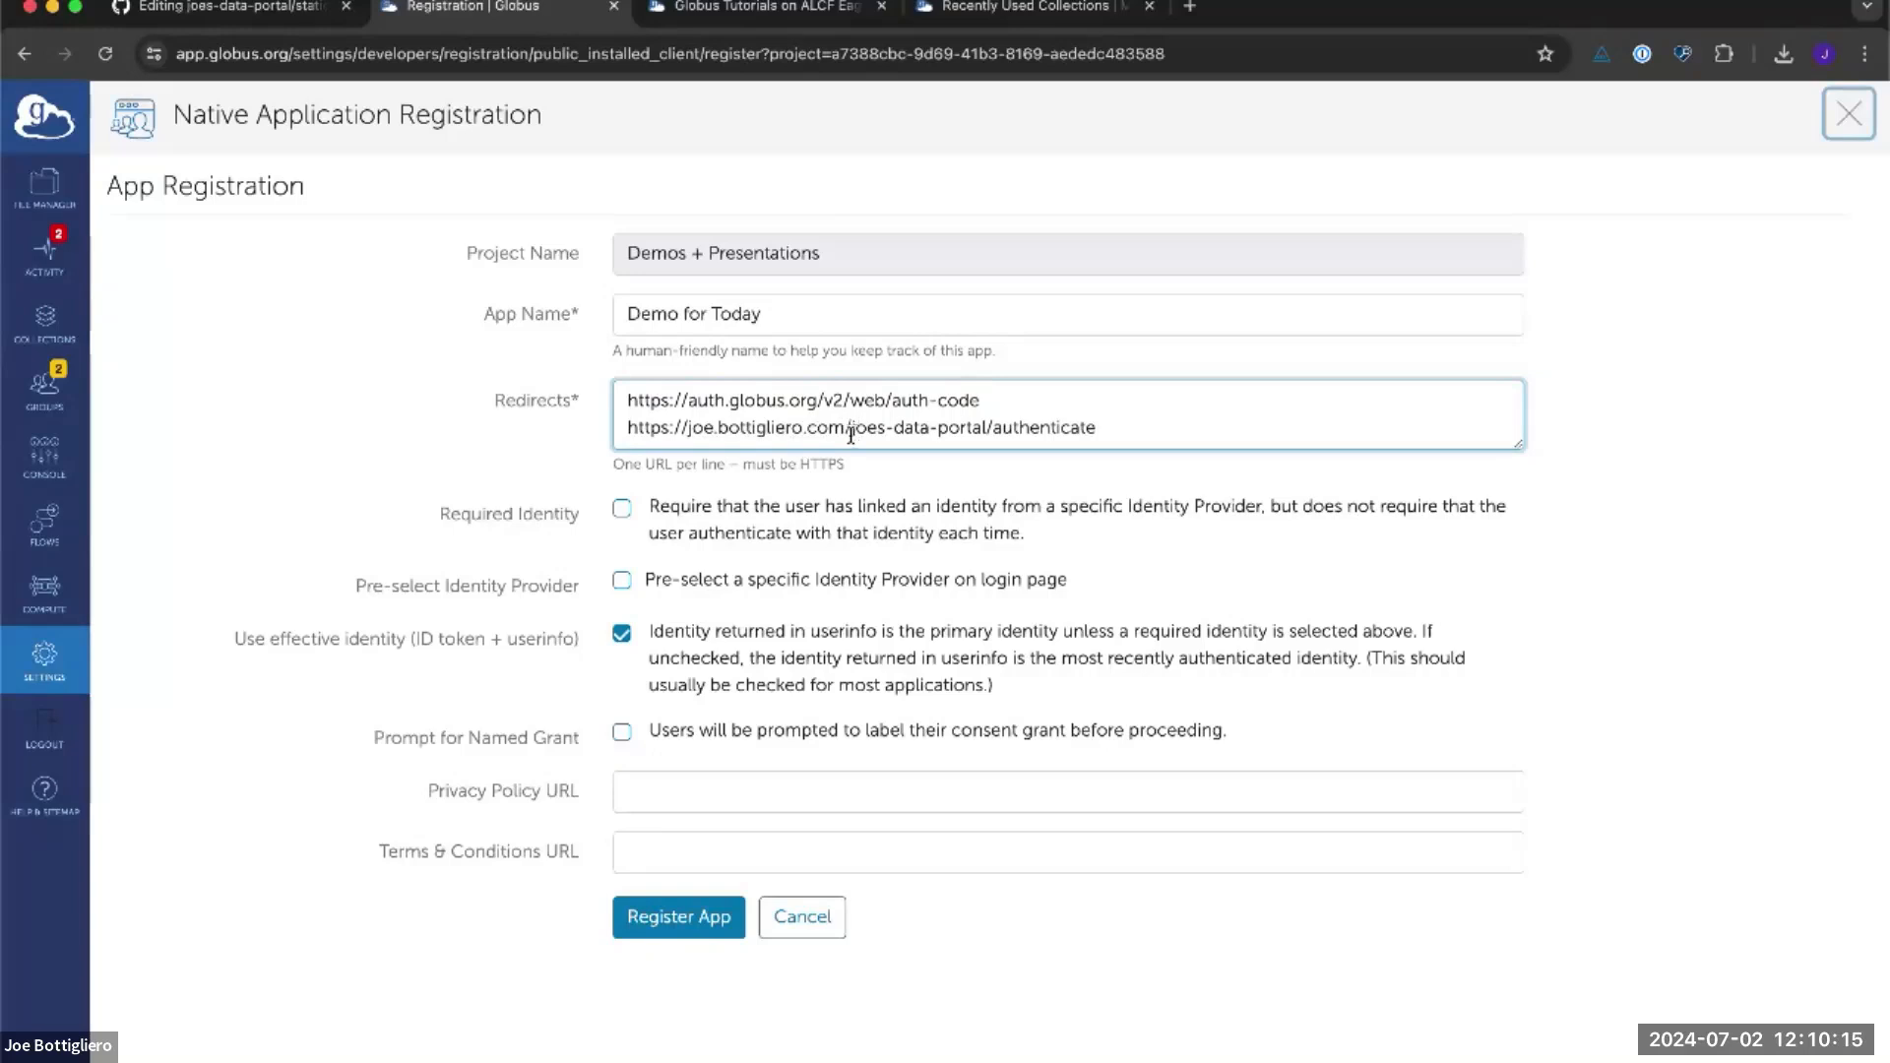
Check the base address and the /authenticate path of the added redirect URL, and register the app
drag(851, 435, 1126, 427)
drag(982, 428, 1154, 436)
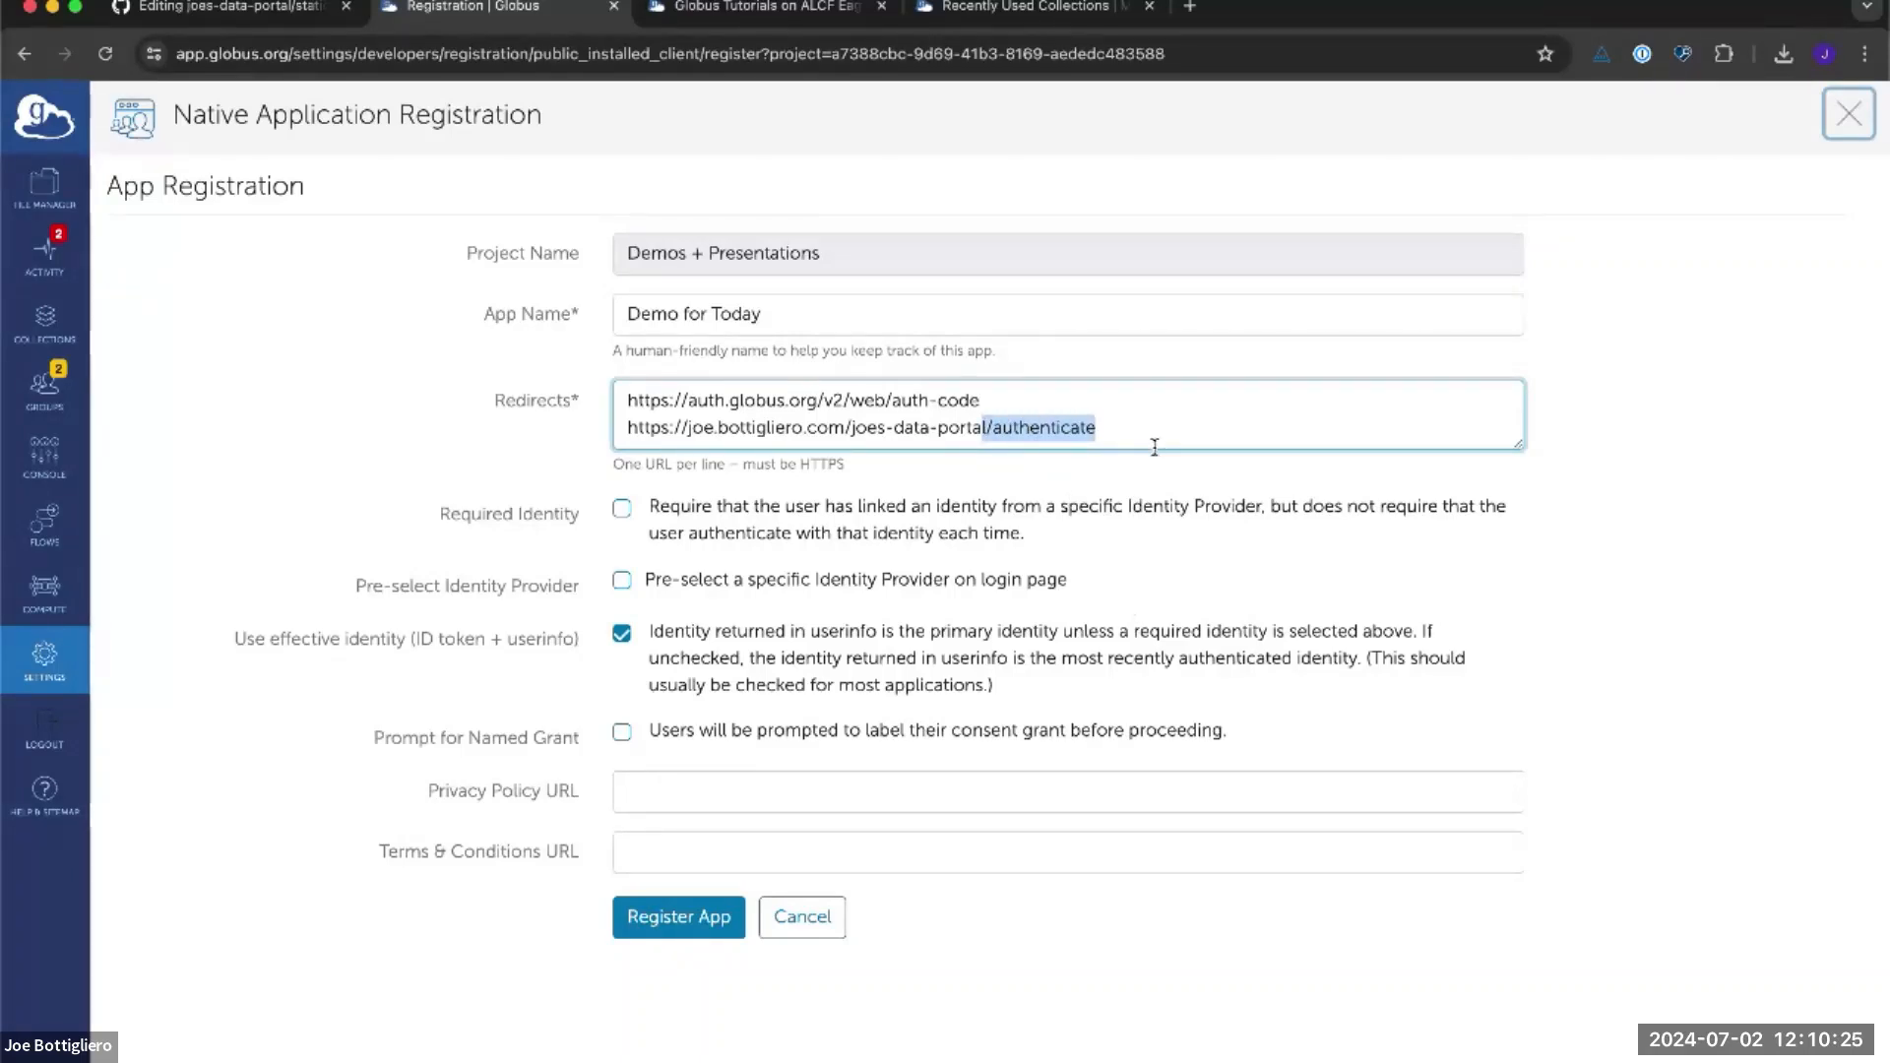
click(1152, 435)
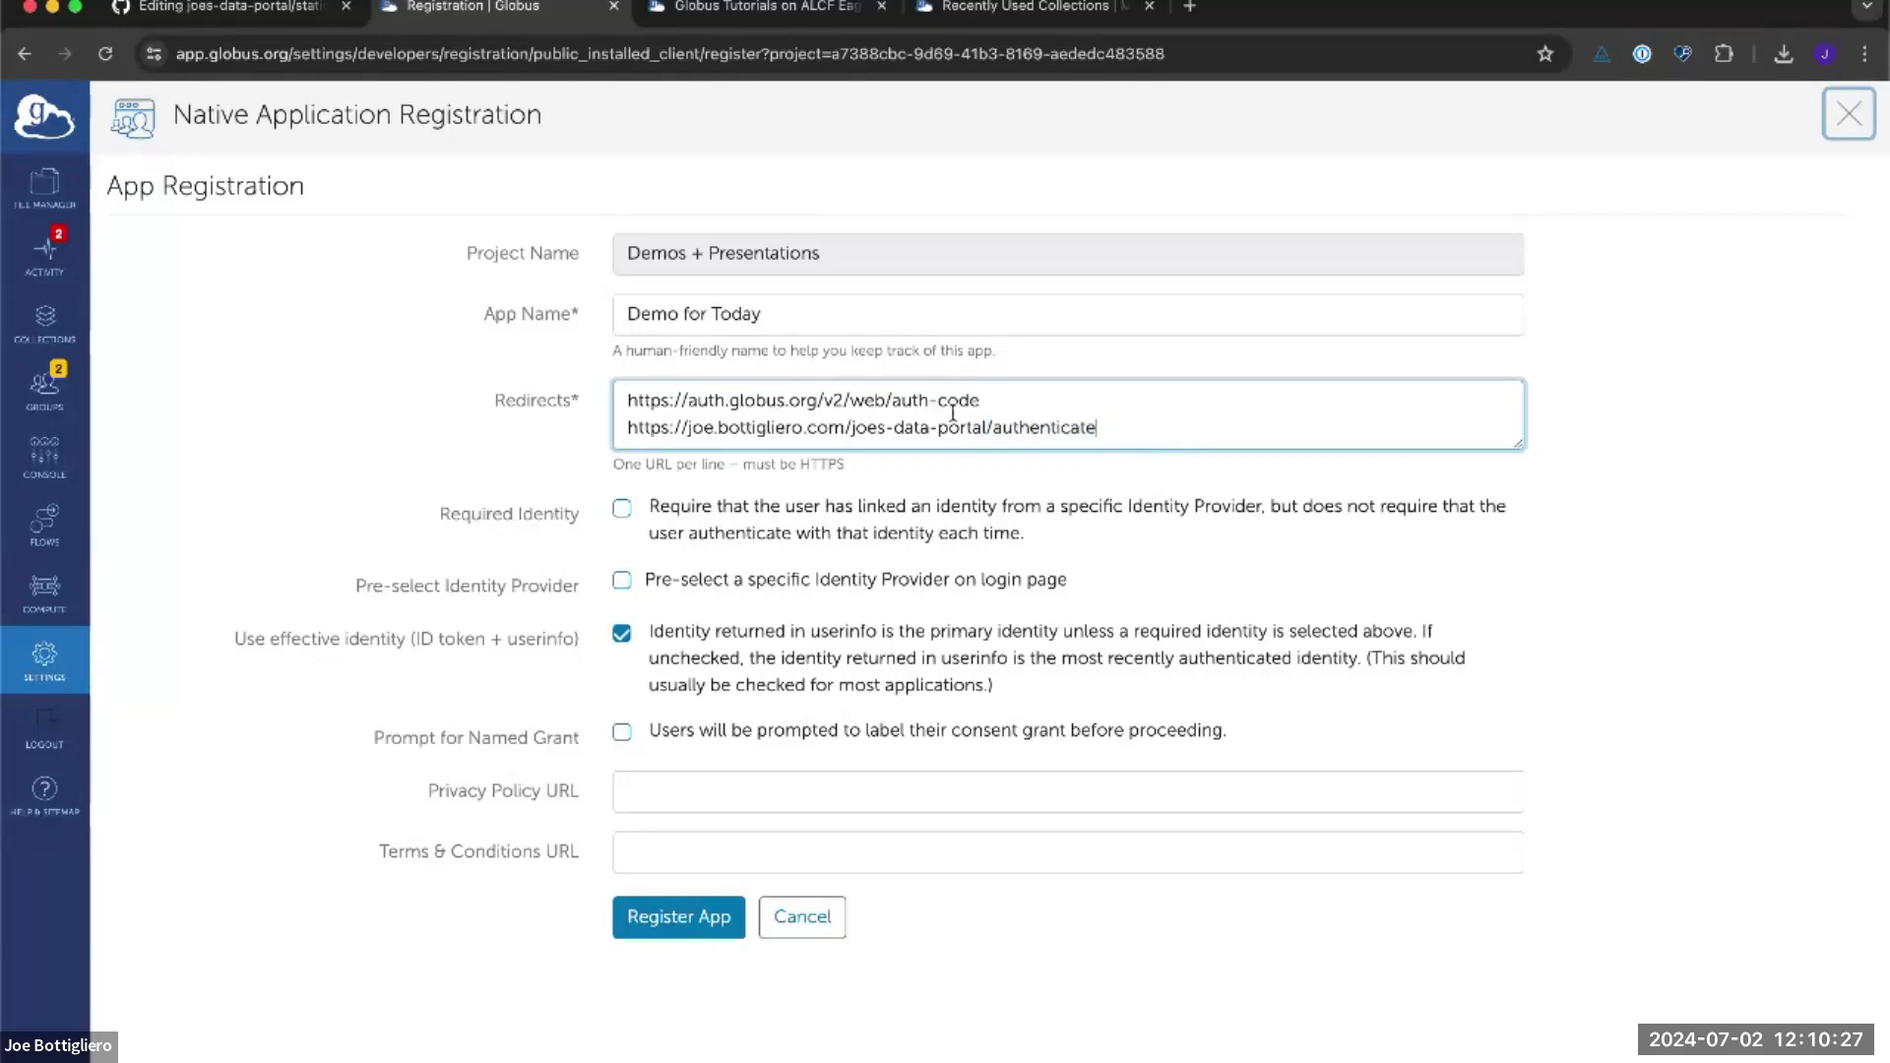
drag(987, 427, 525, 440)
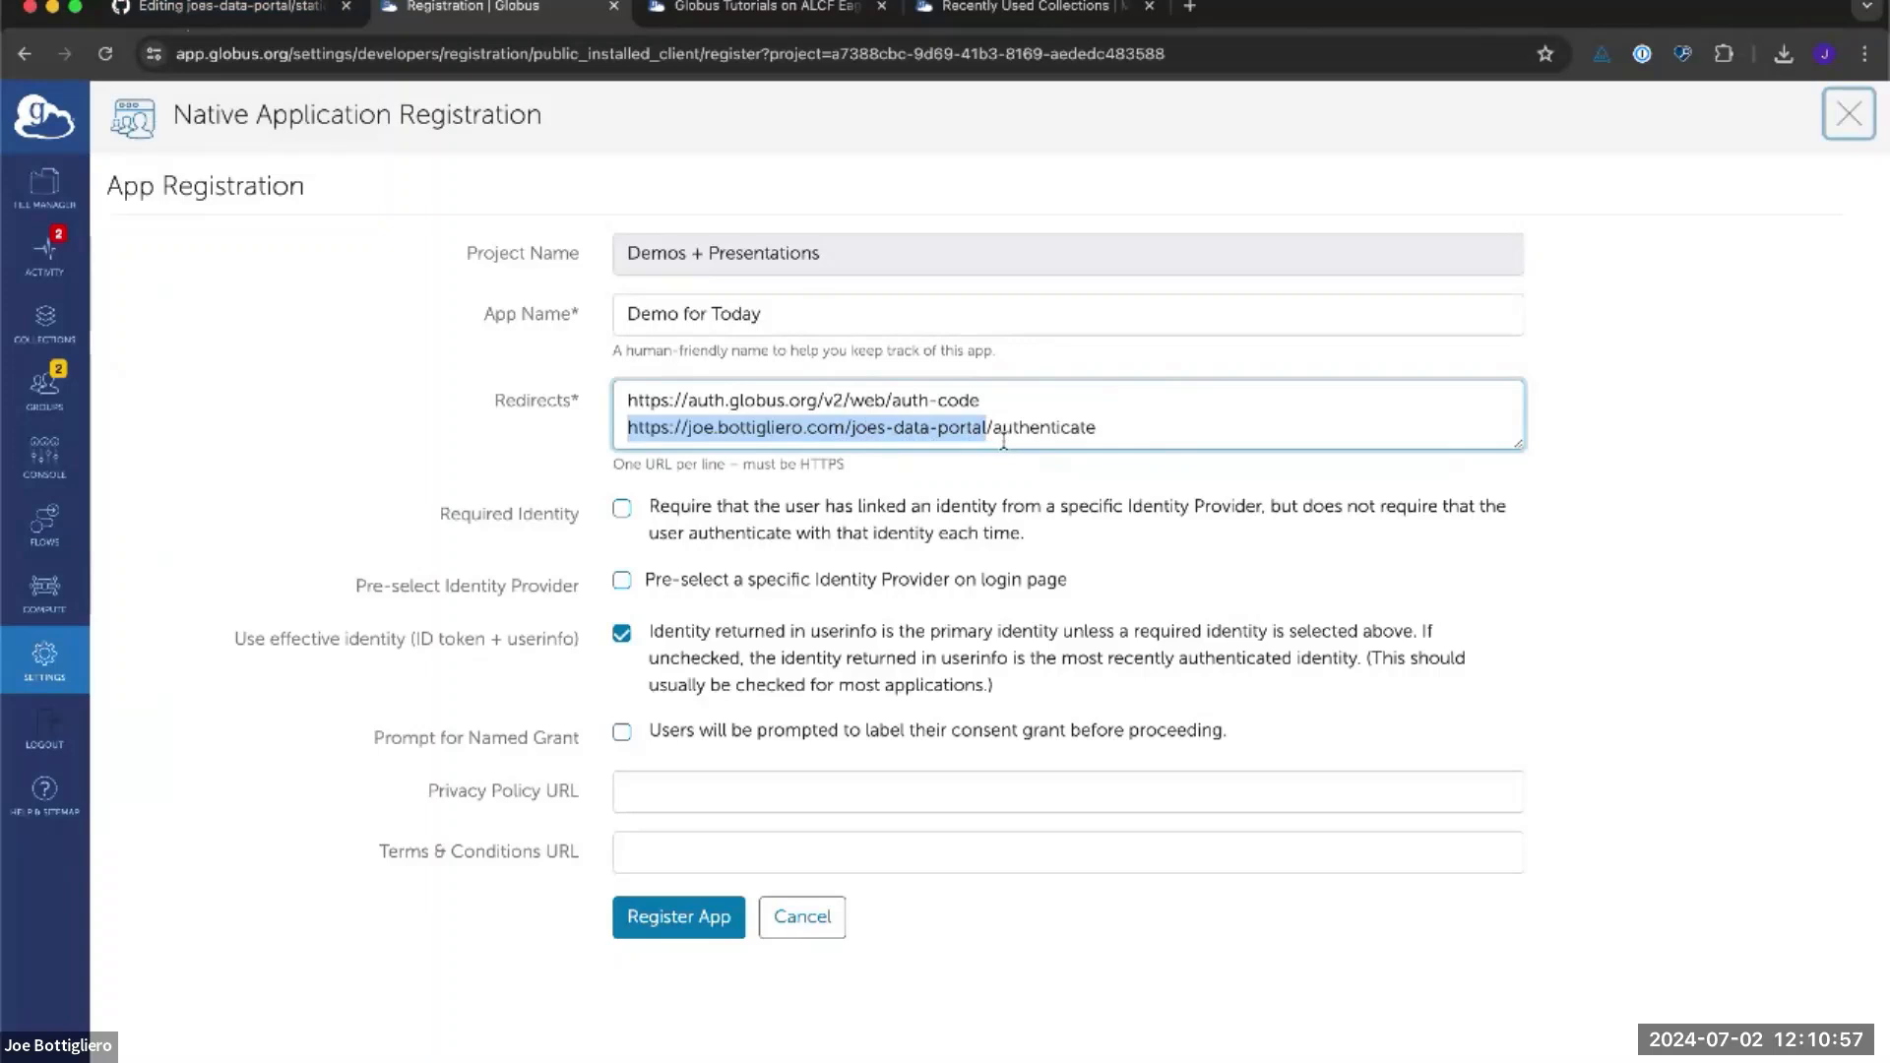
click(945, 433)
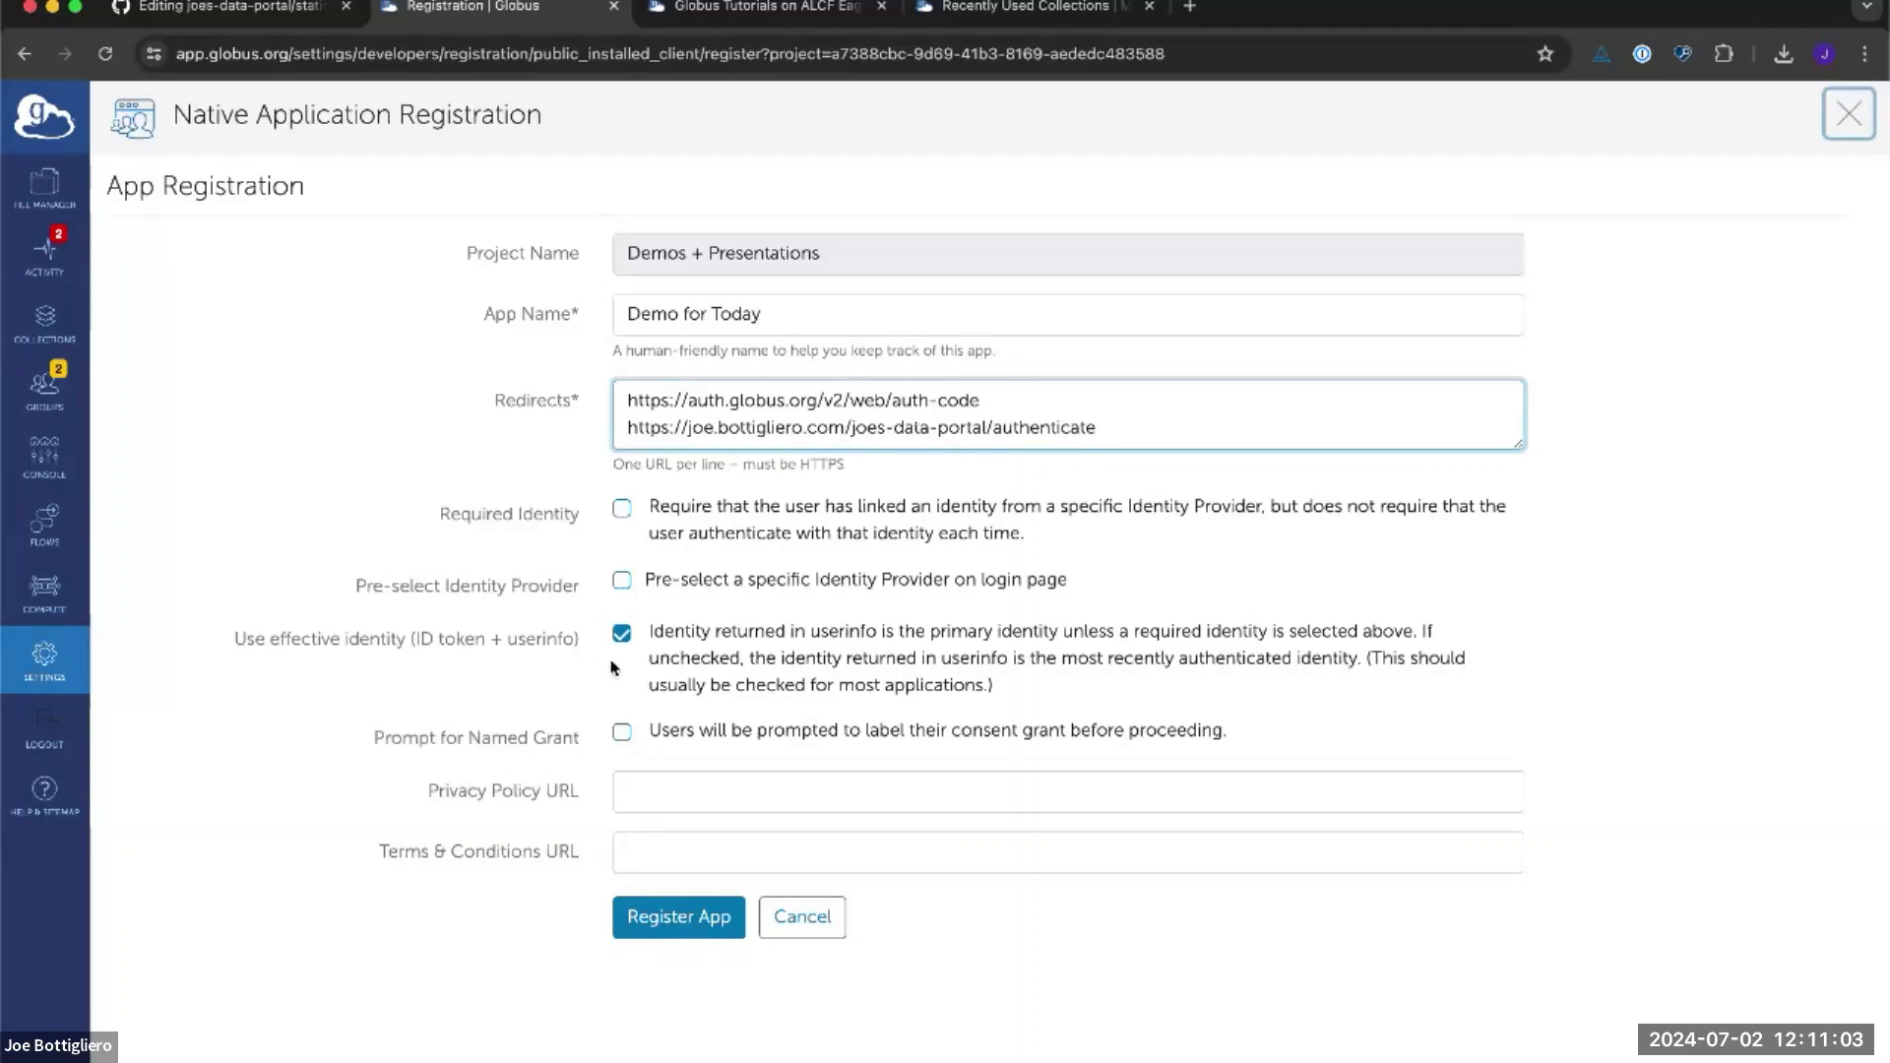
click(701, 930)
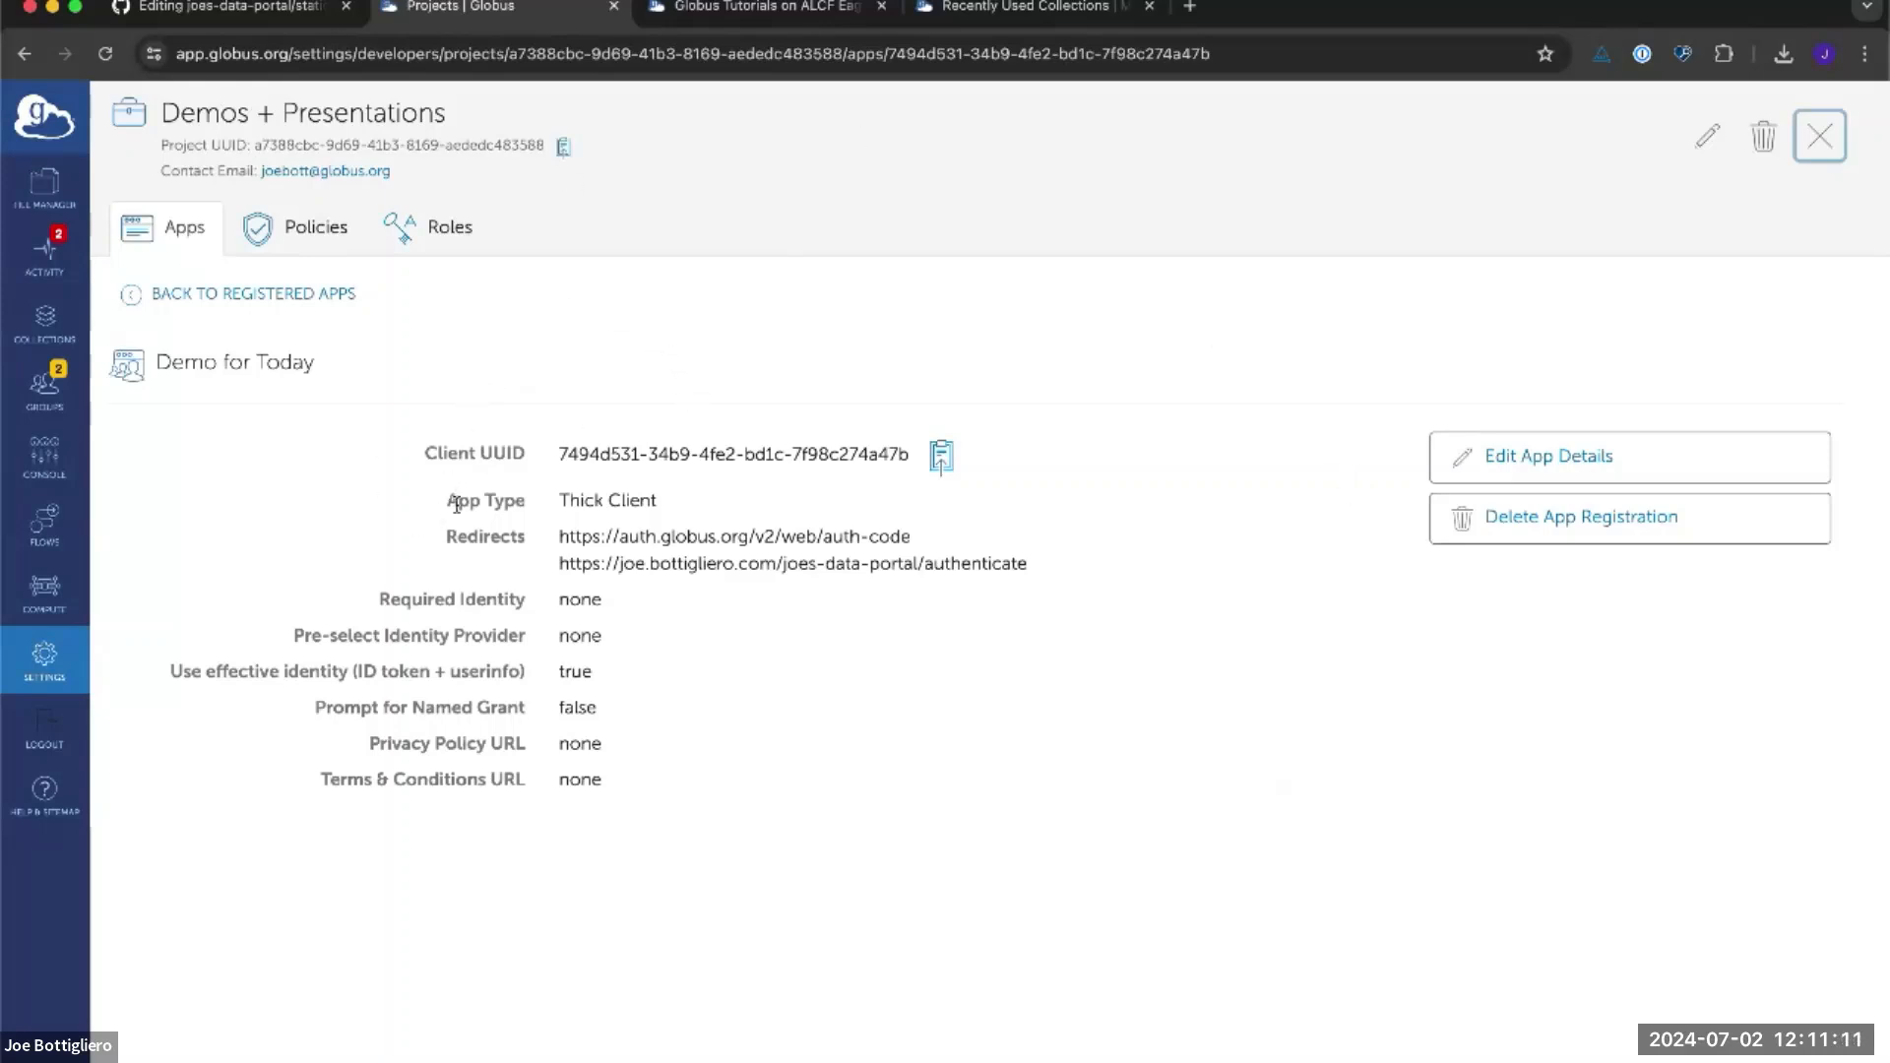
Copy the registered app's client UUID and replace the application client_id value in GitHub's static.json with it
click(942, 457)
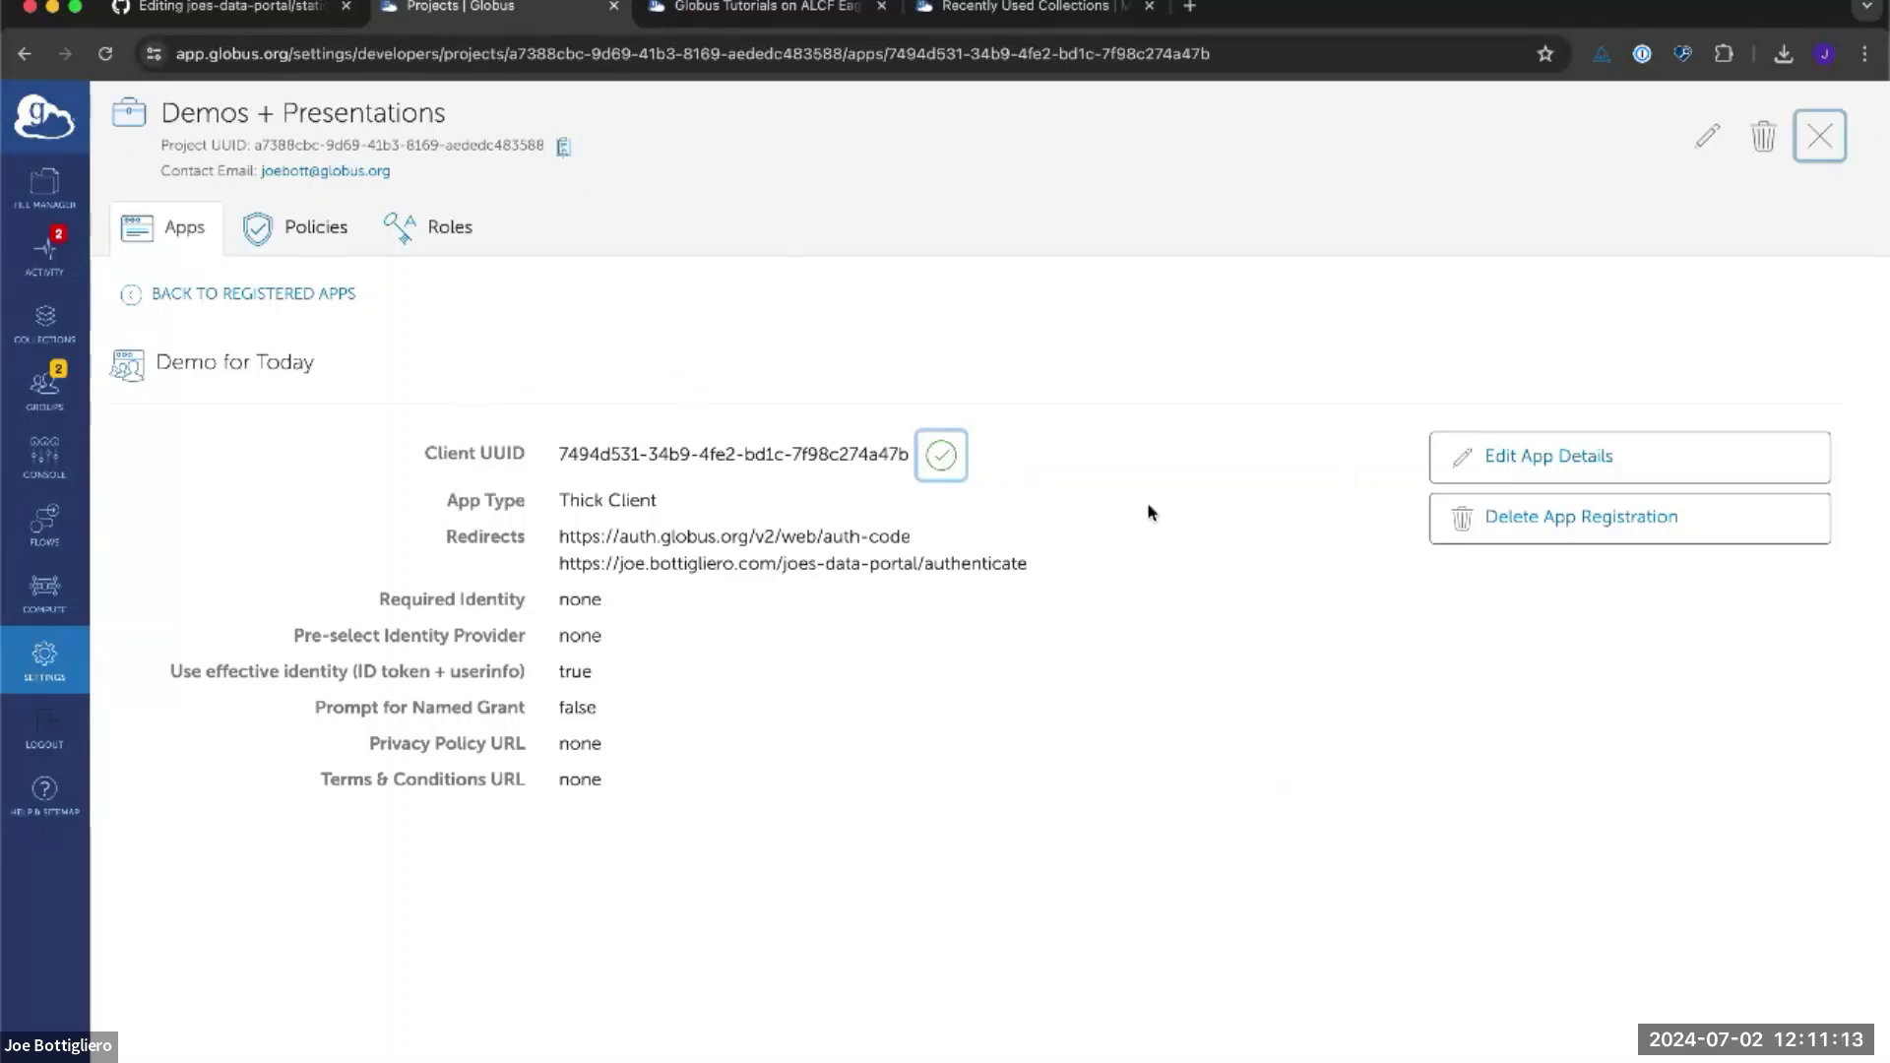
click(295, 12)
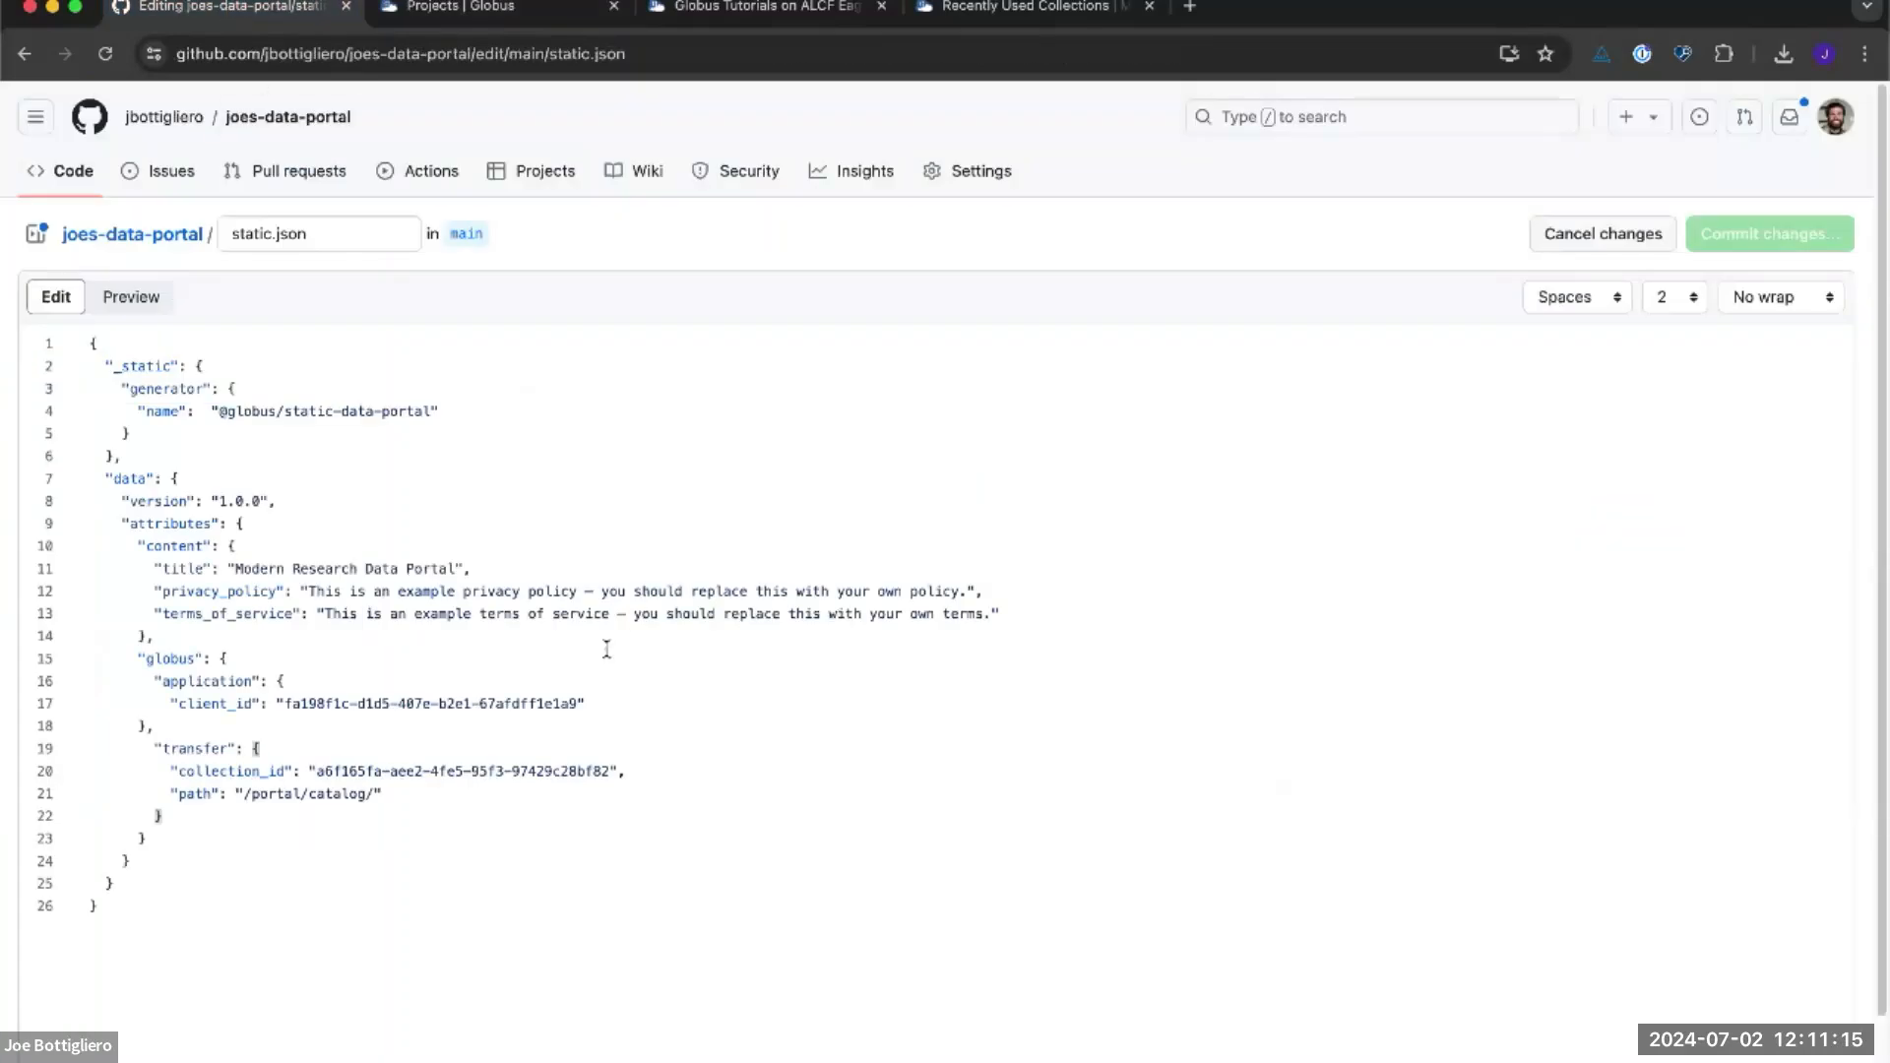
drag(280, 705, 572, 701)
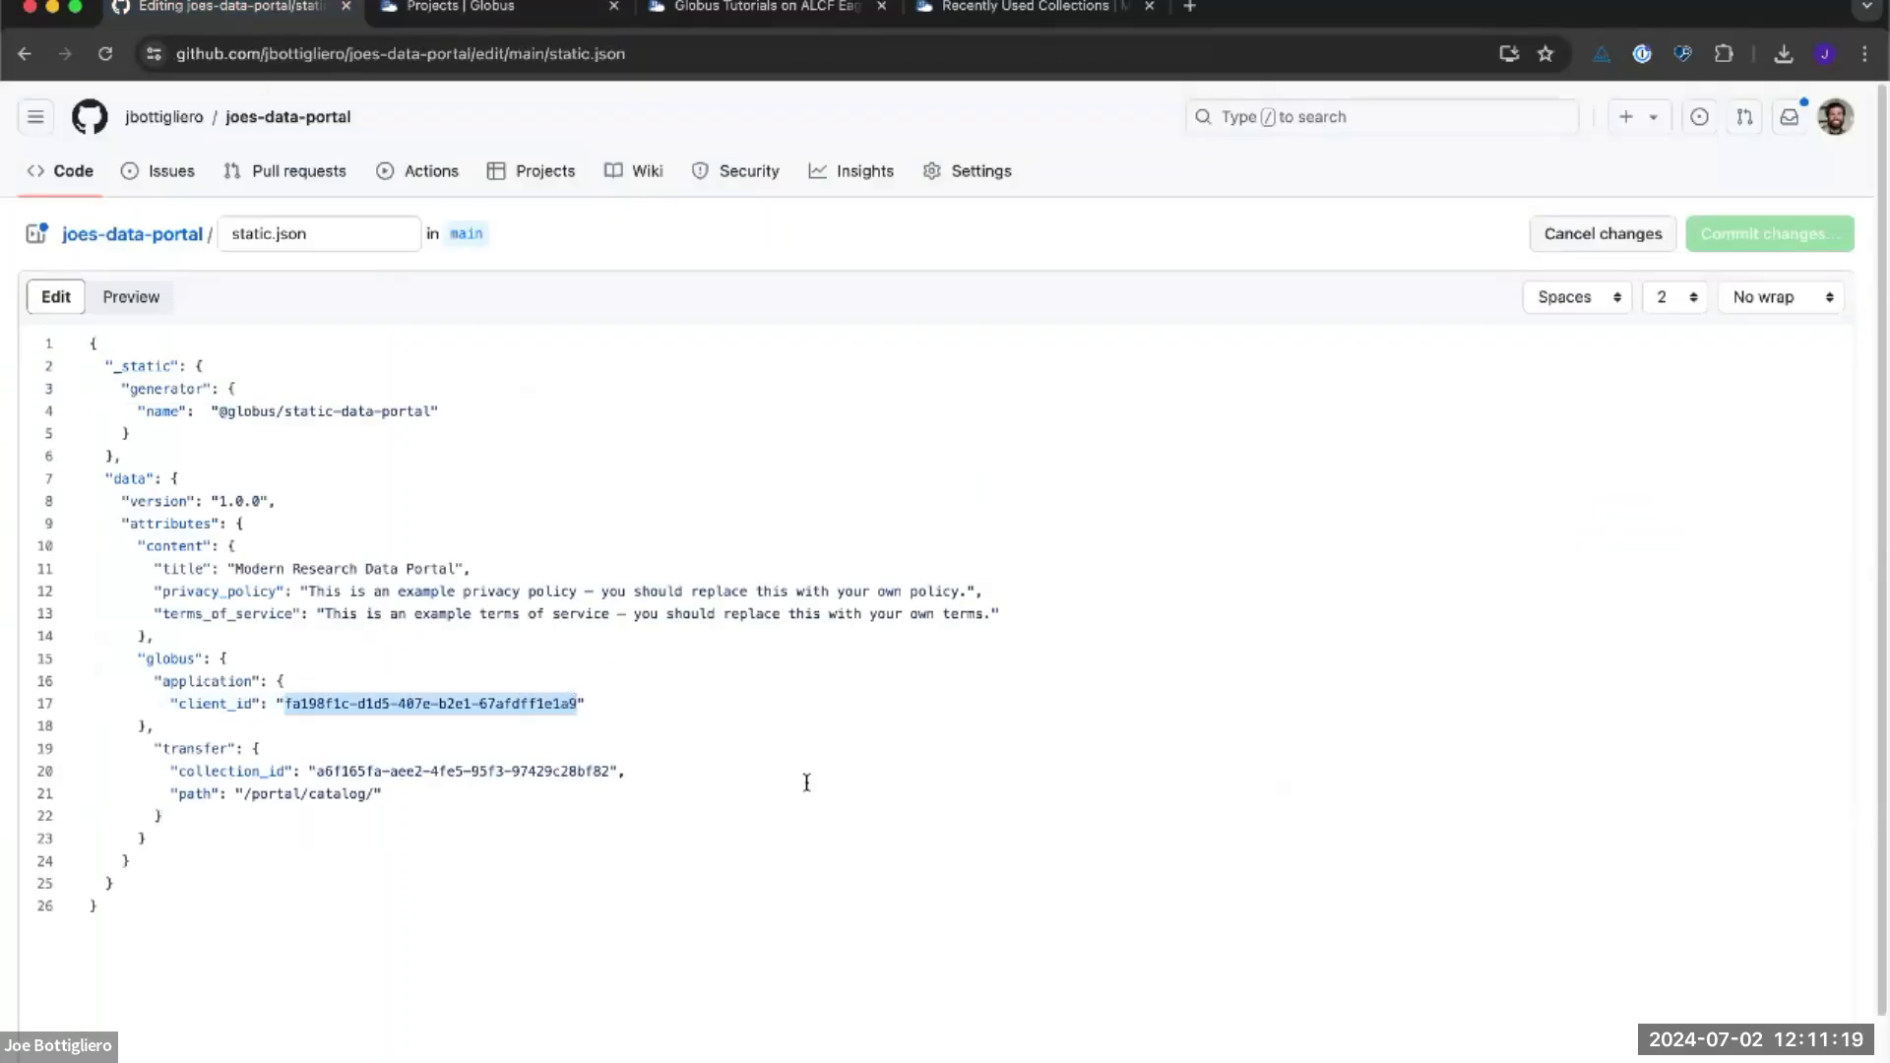
key(super+v)
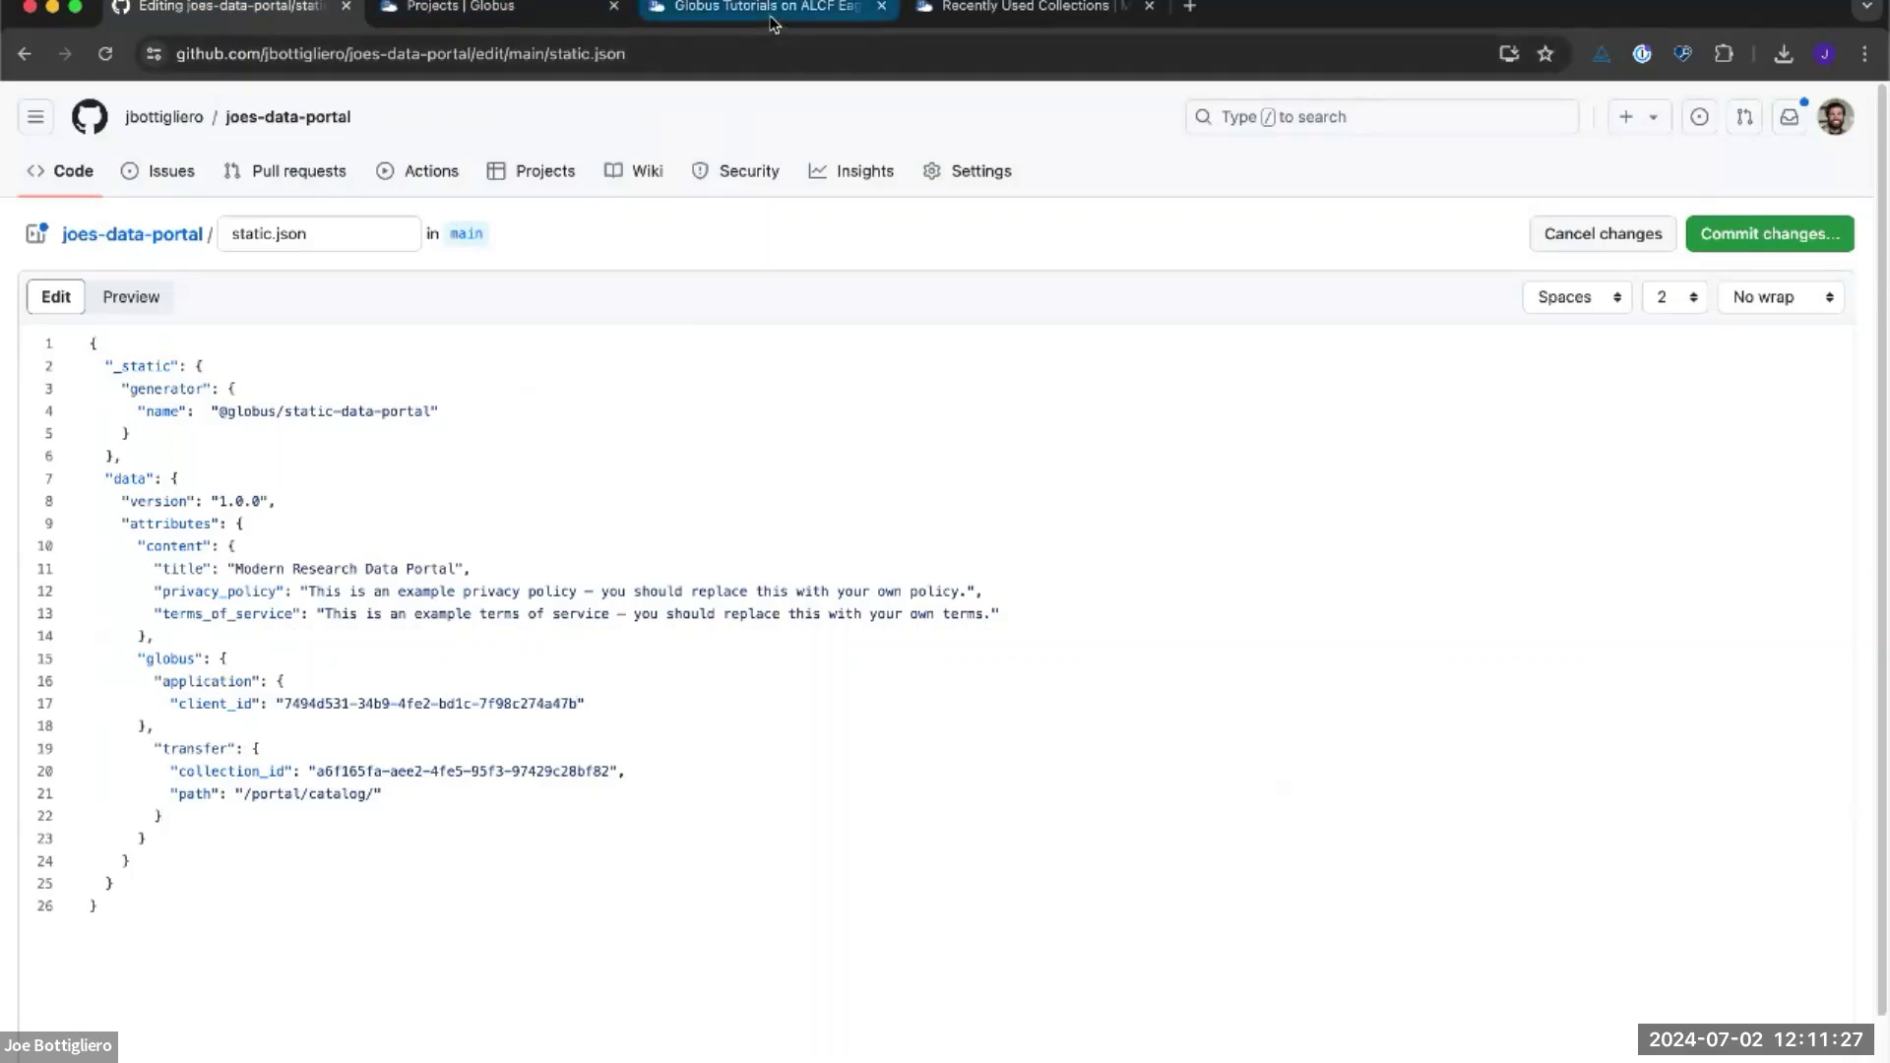
Copy the UUID of the GTE 1 : Data Portal ATL collection in Globus and replace the transfer collection_id in static.json with it
click(1009, 13)
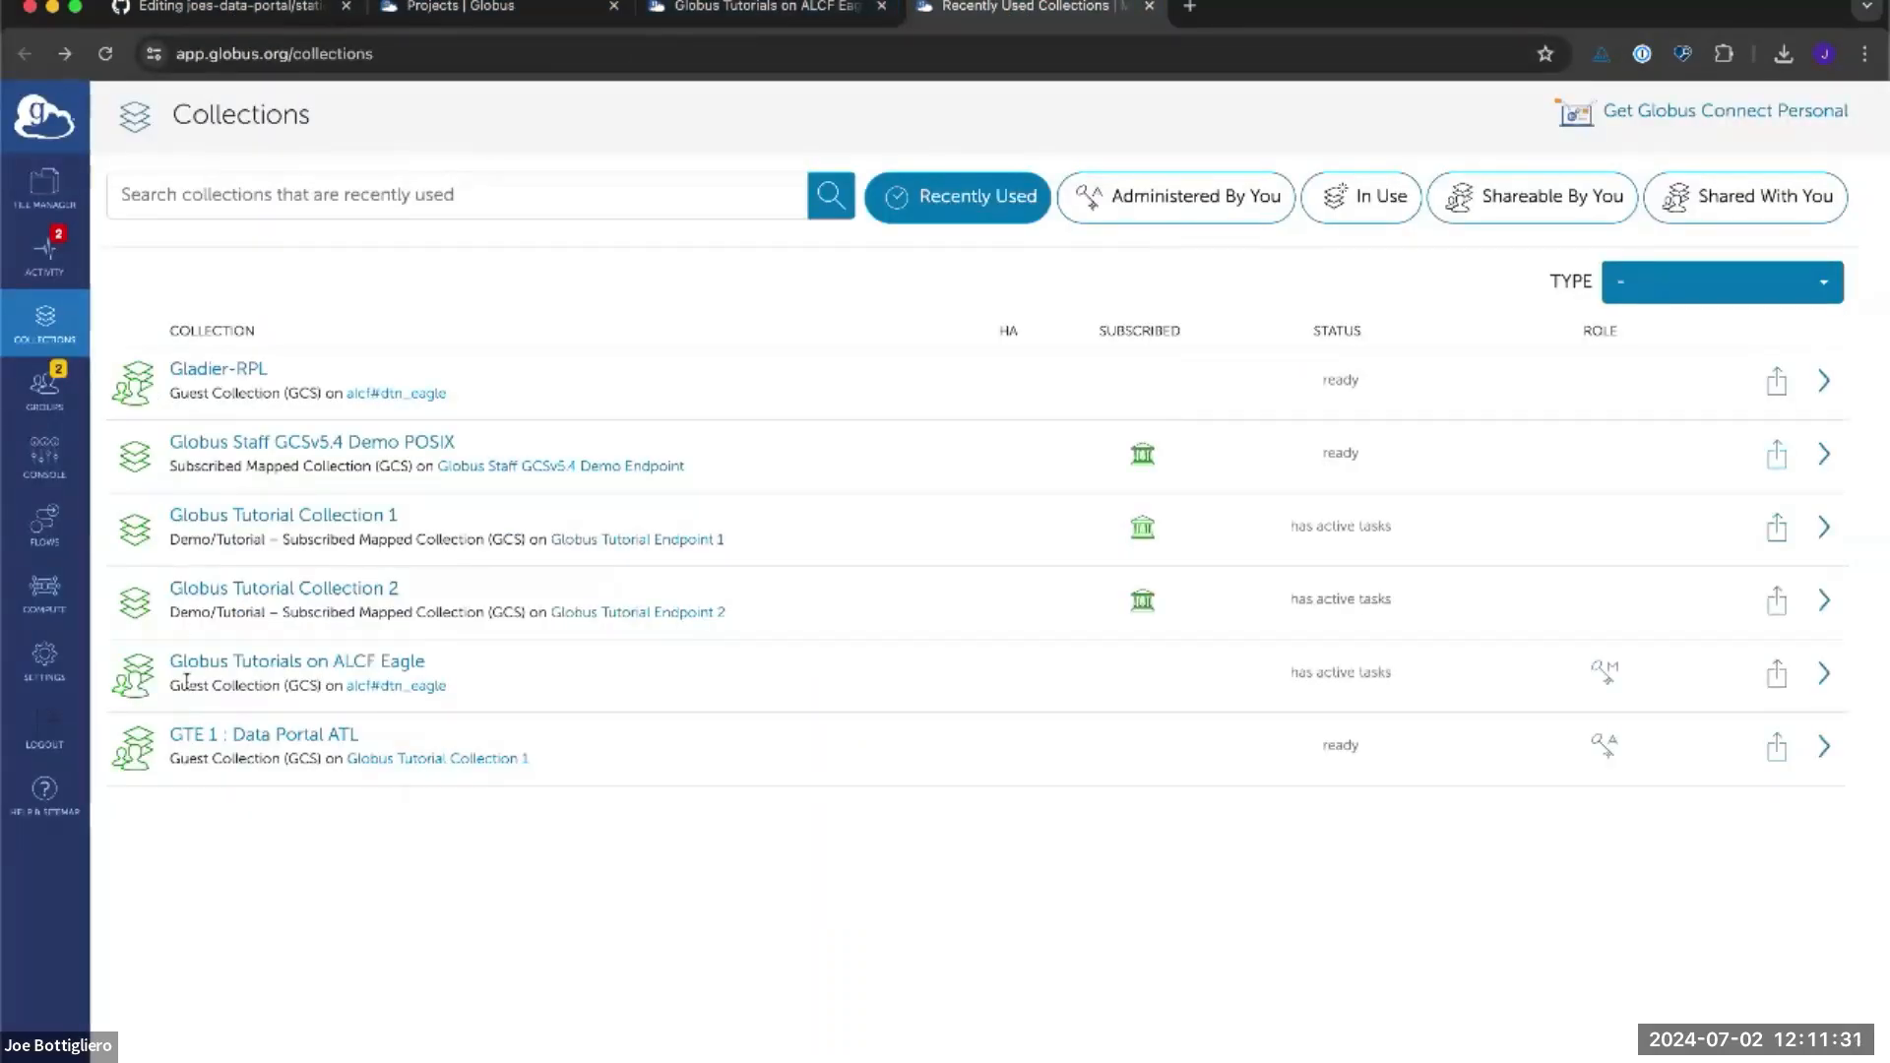
click(220, 746)
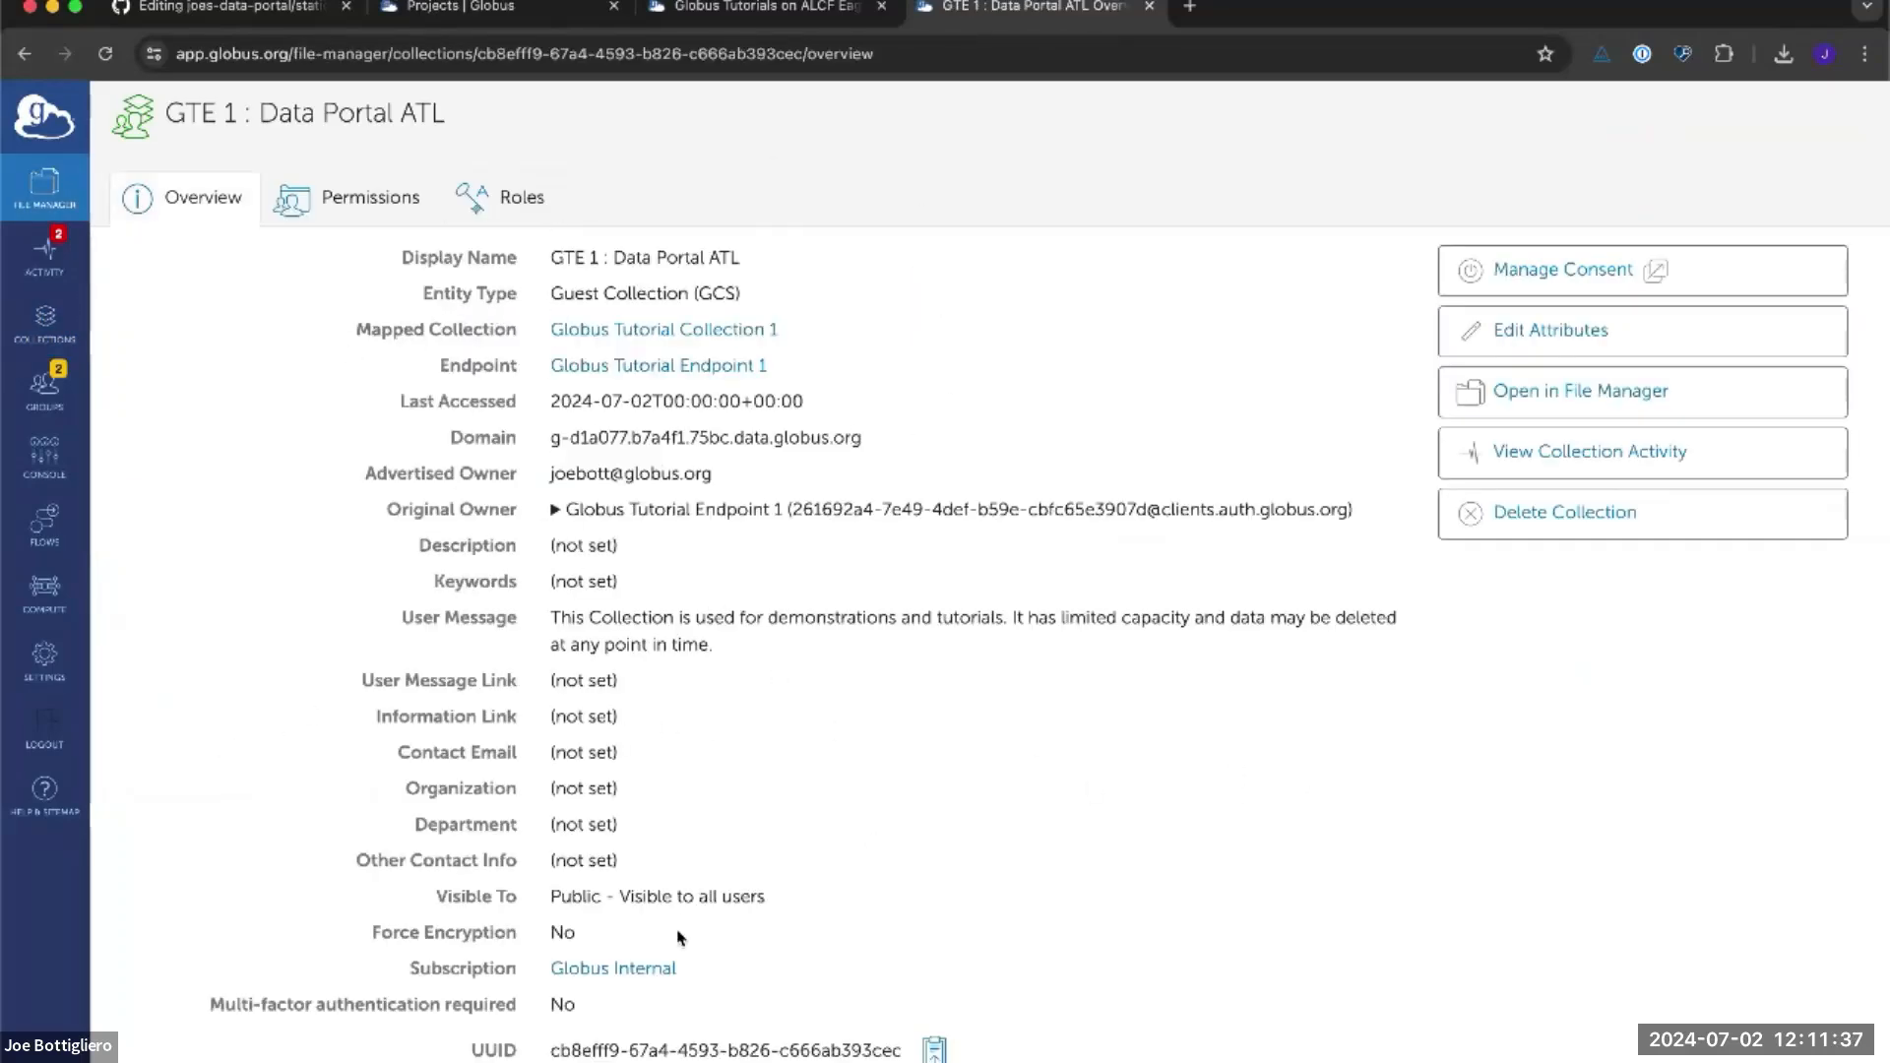
click(935, 1051)
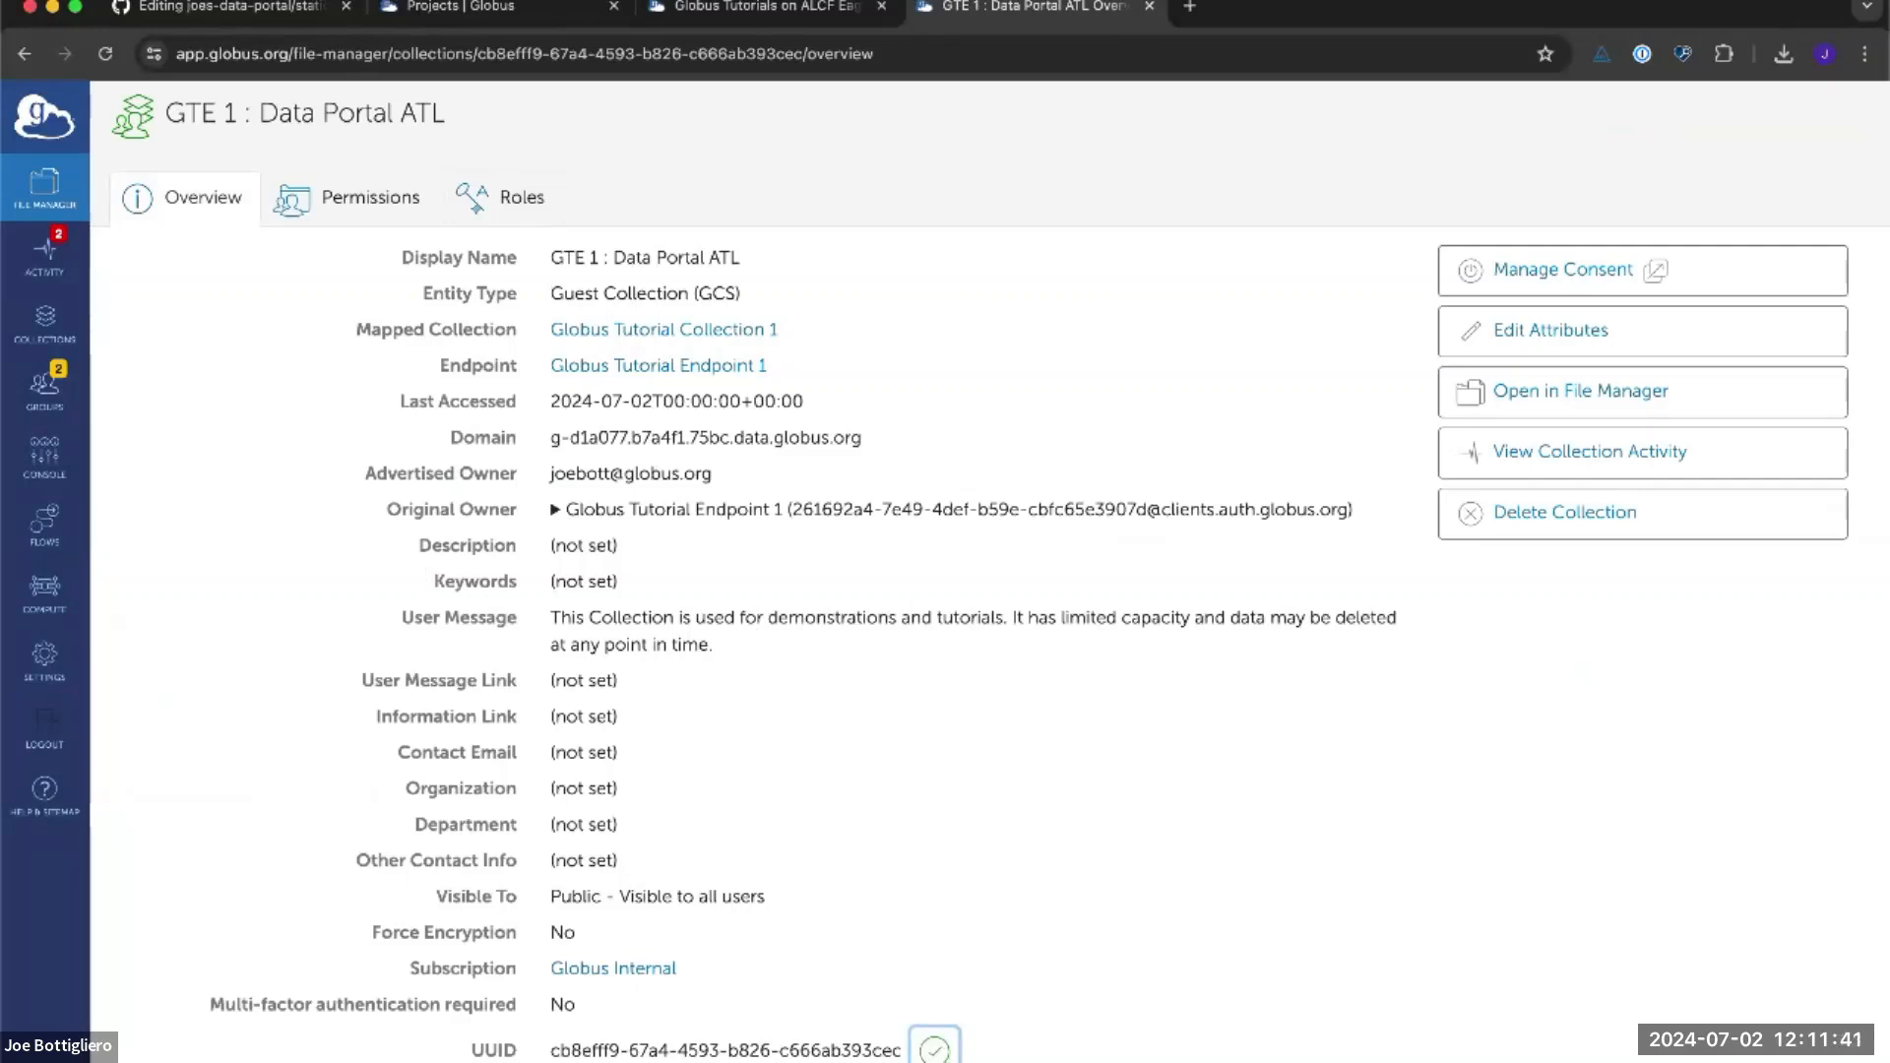
click(298, 9)
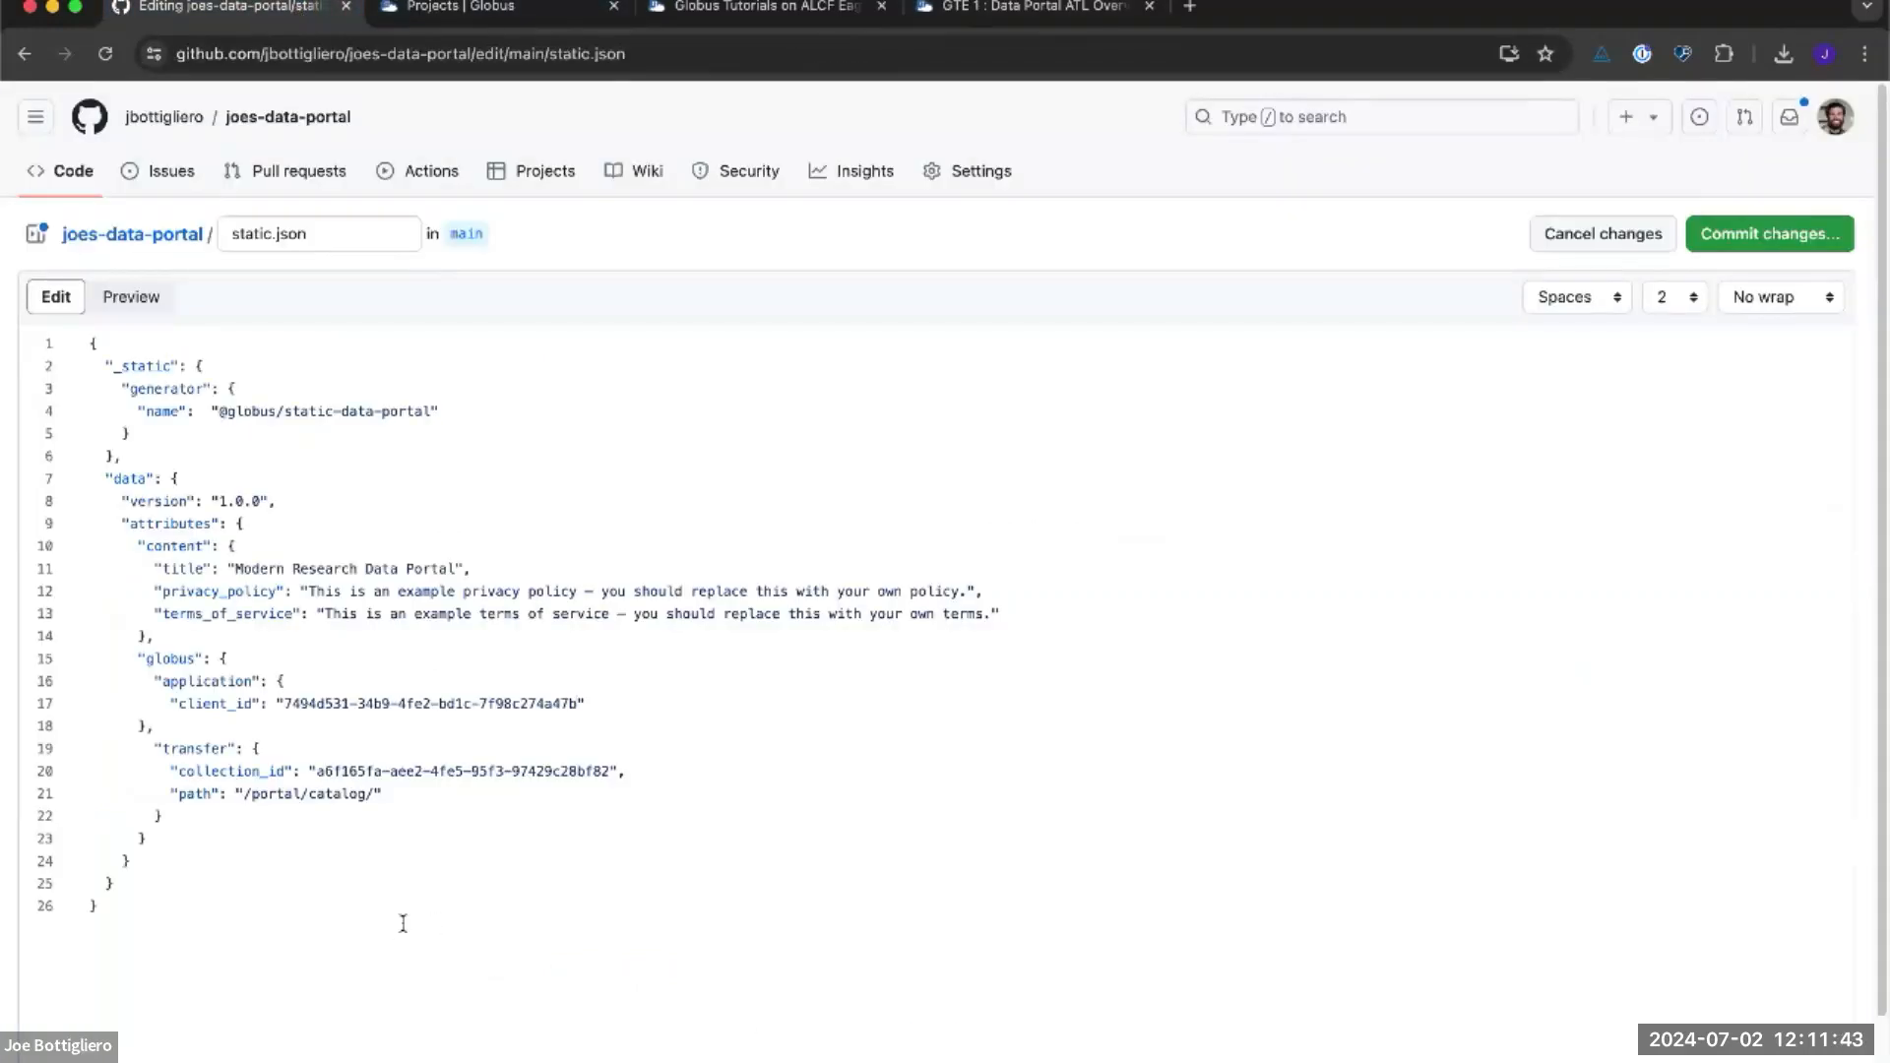
drag(316, 771, 607, 766)
key(super+v)
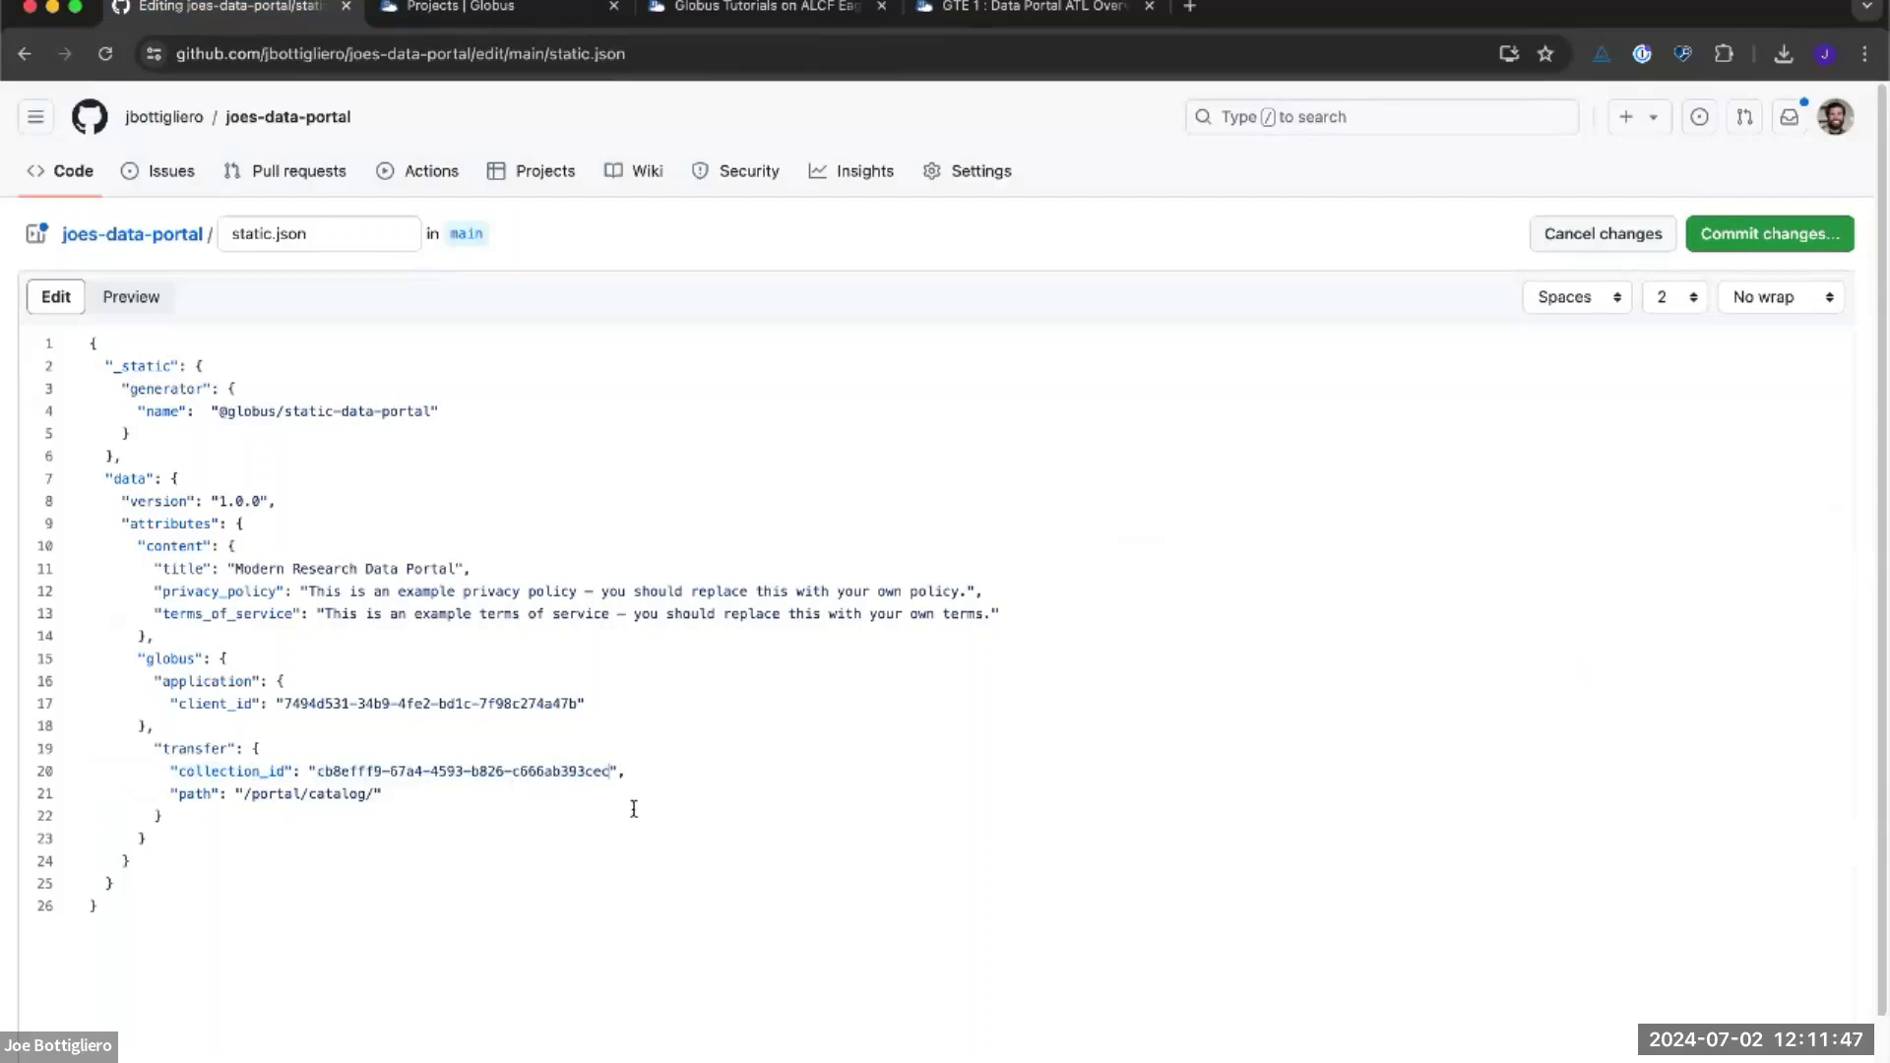
Remove the path entry and its preceding comma from the transfer section, and commit static.json directly to the main branch
triple_click(636, 799)
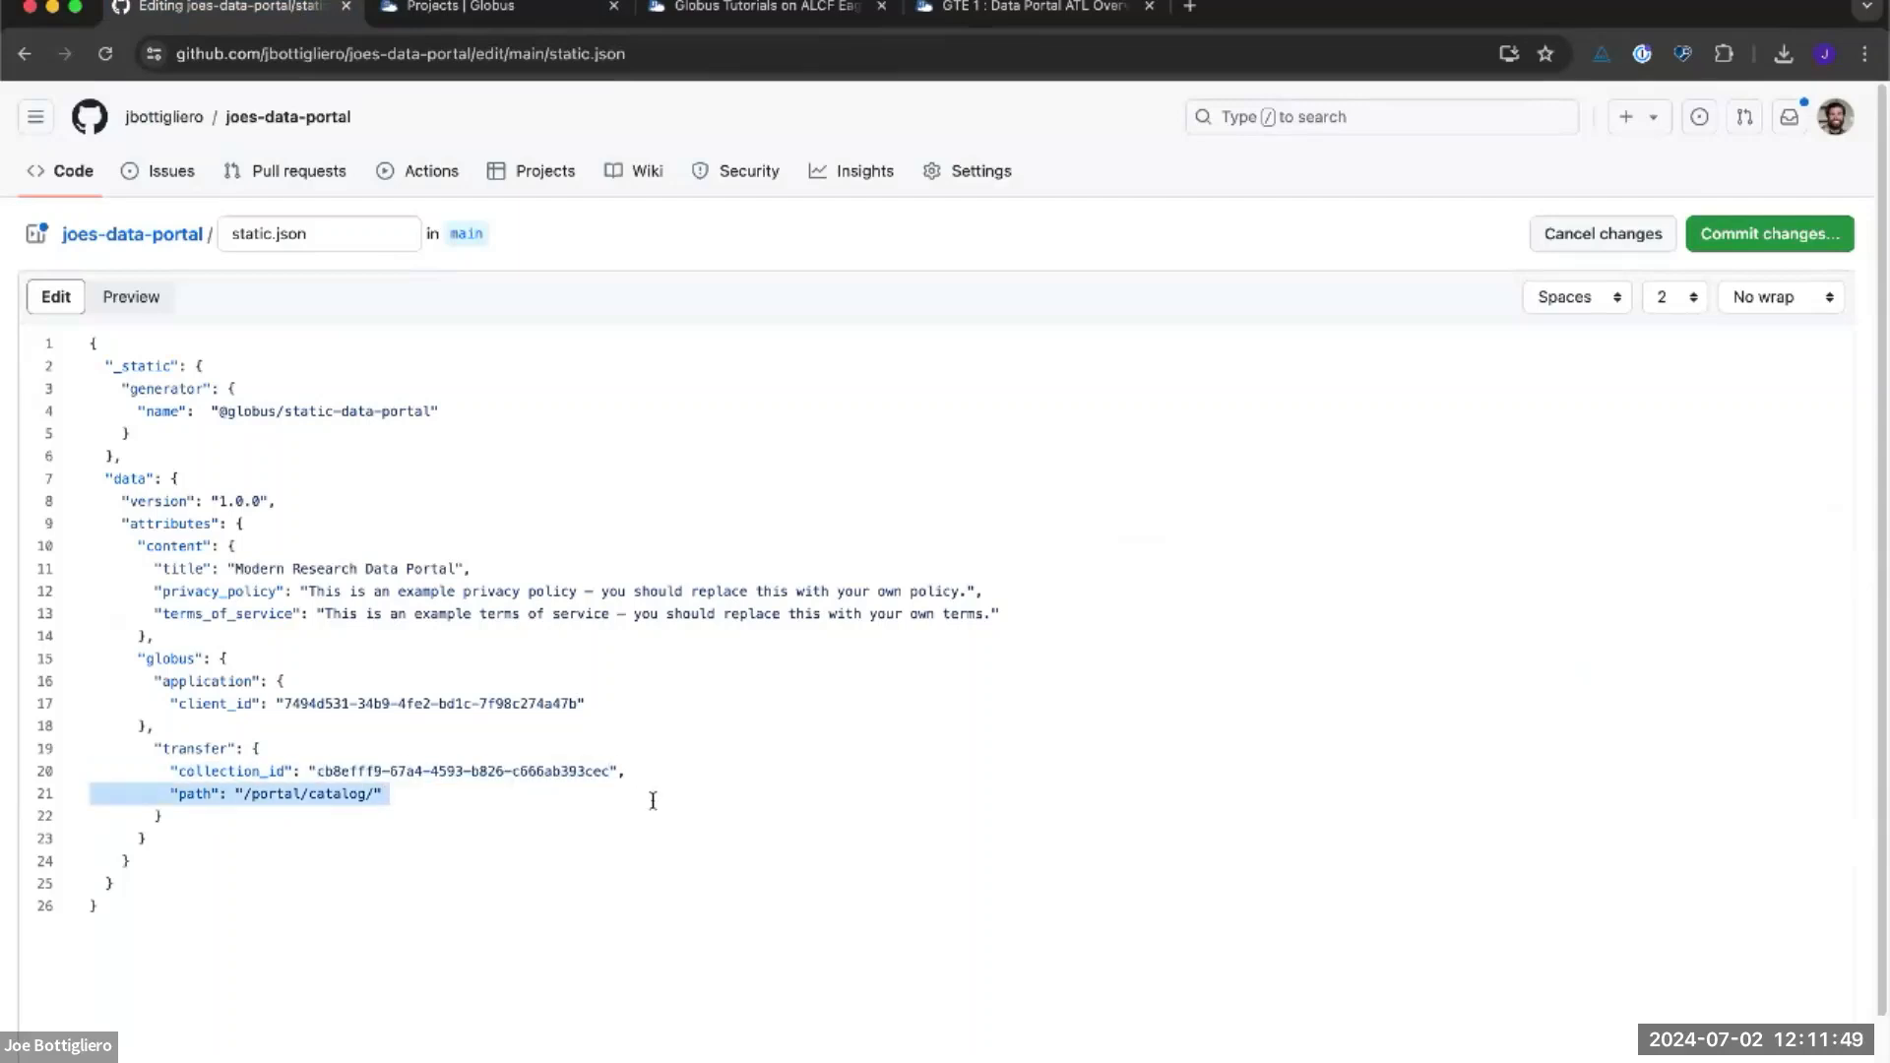
key(BackSpace)
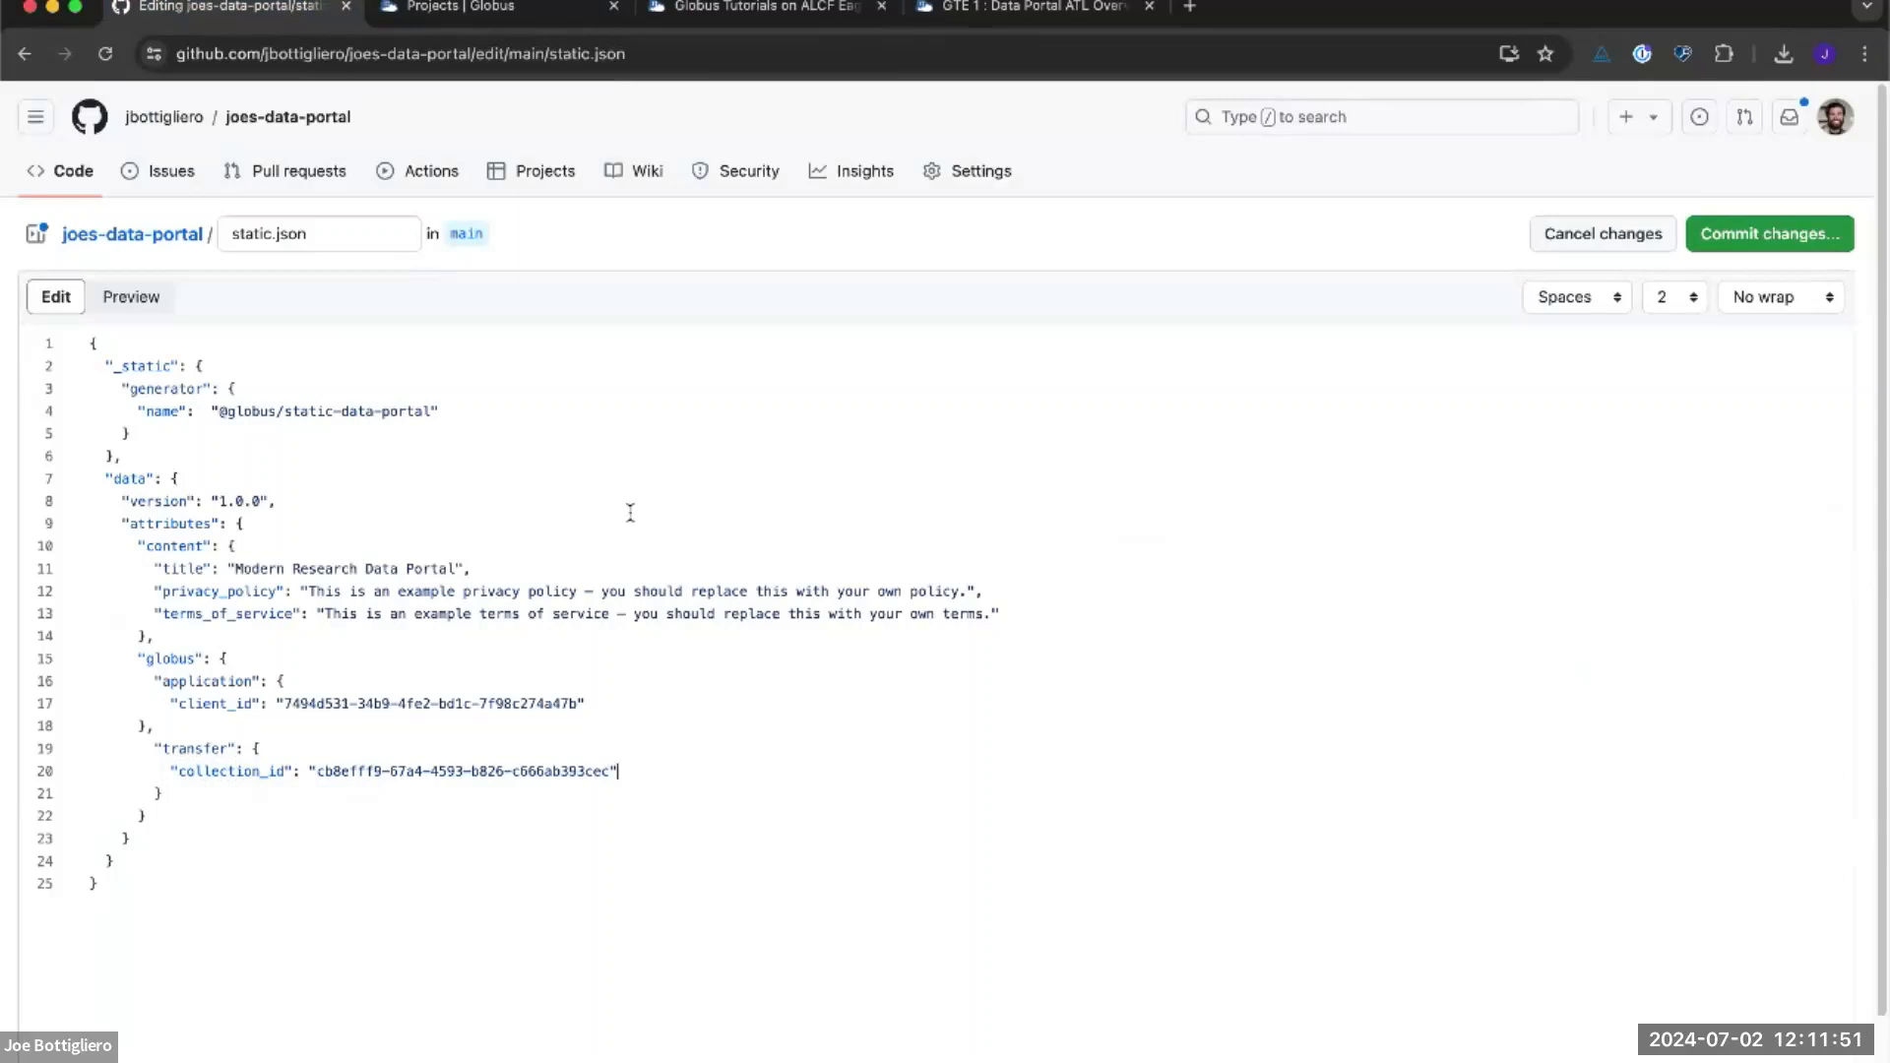
click(1757, 237)
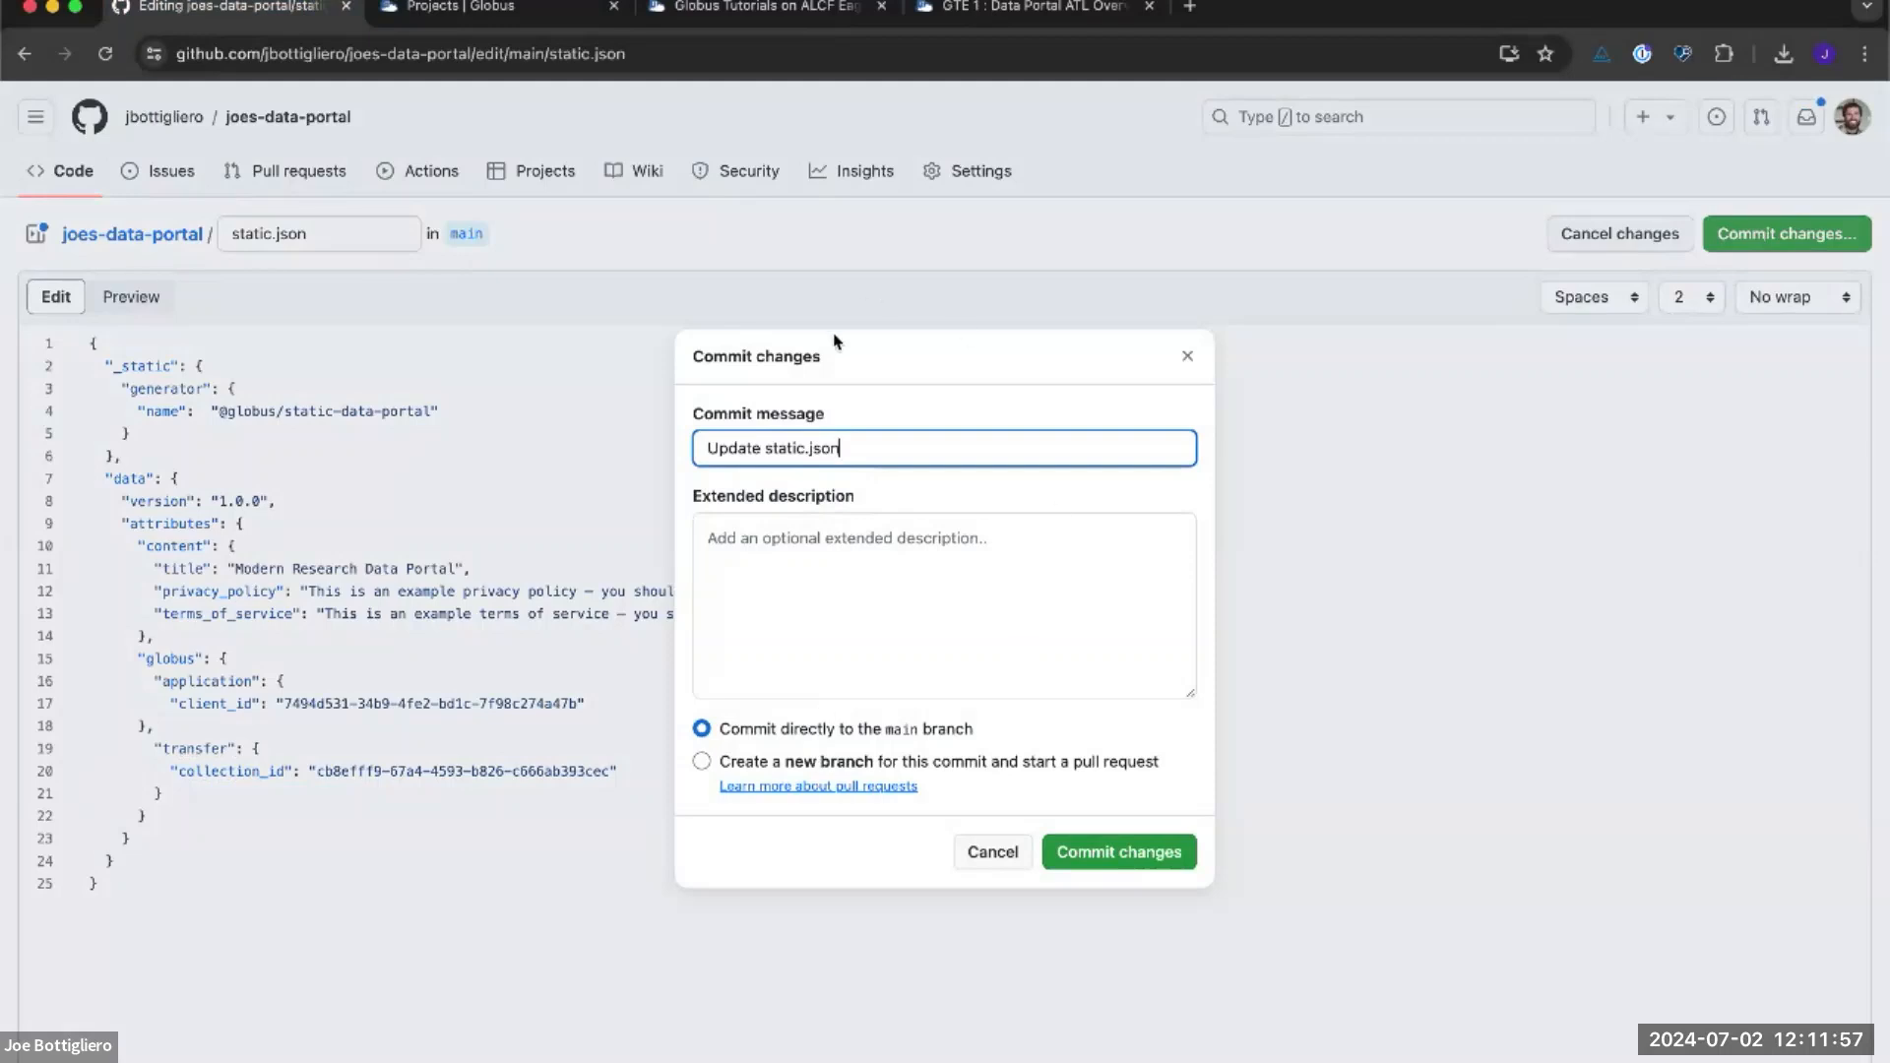
key(super+Left)
click(1106, 856)
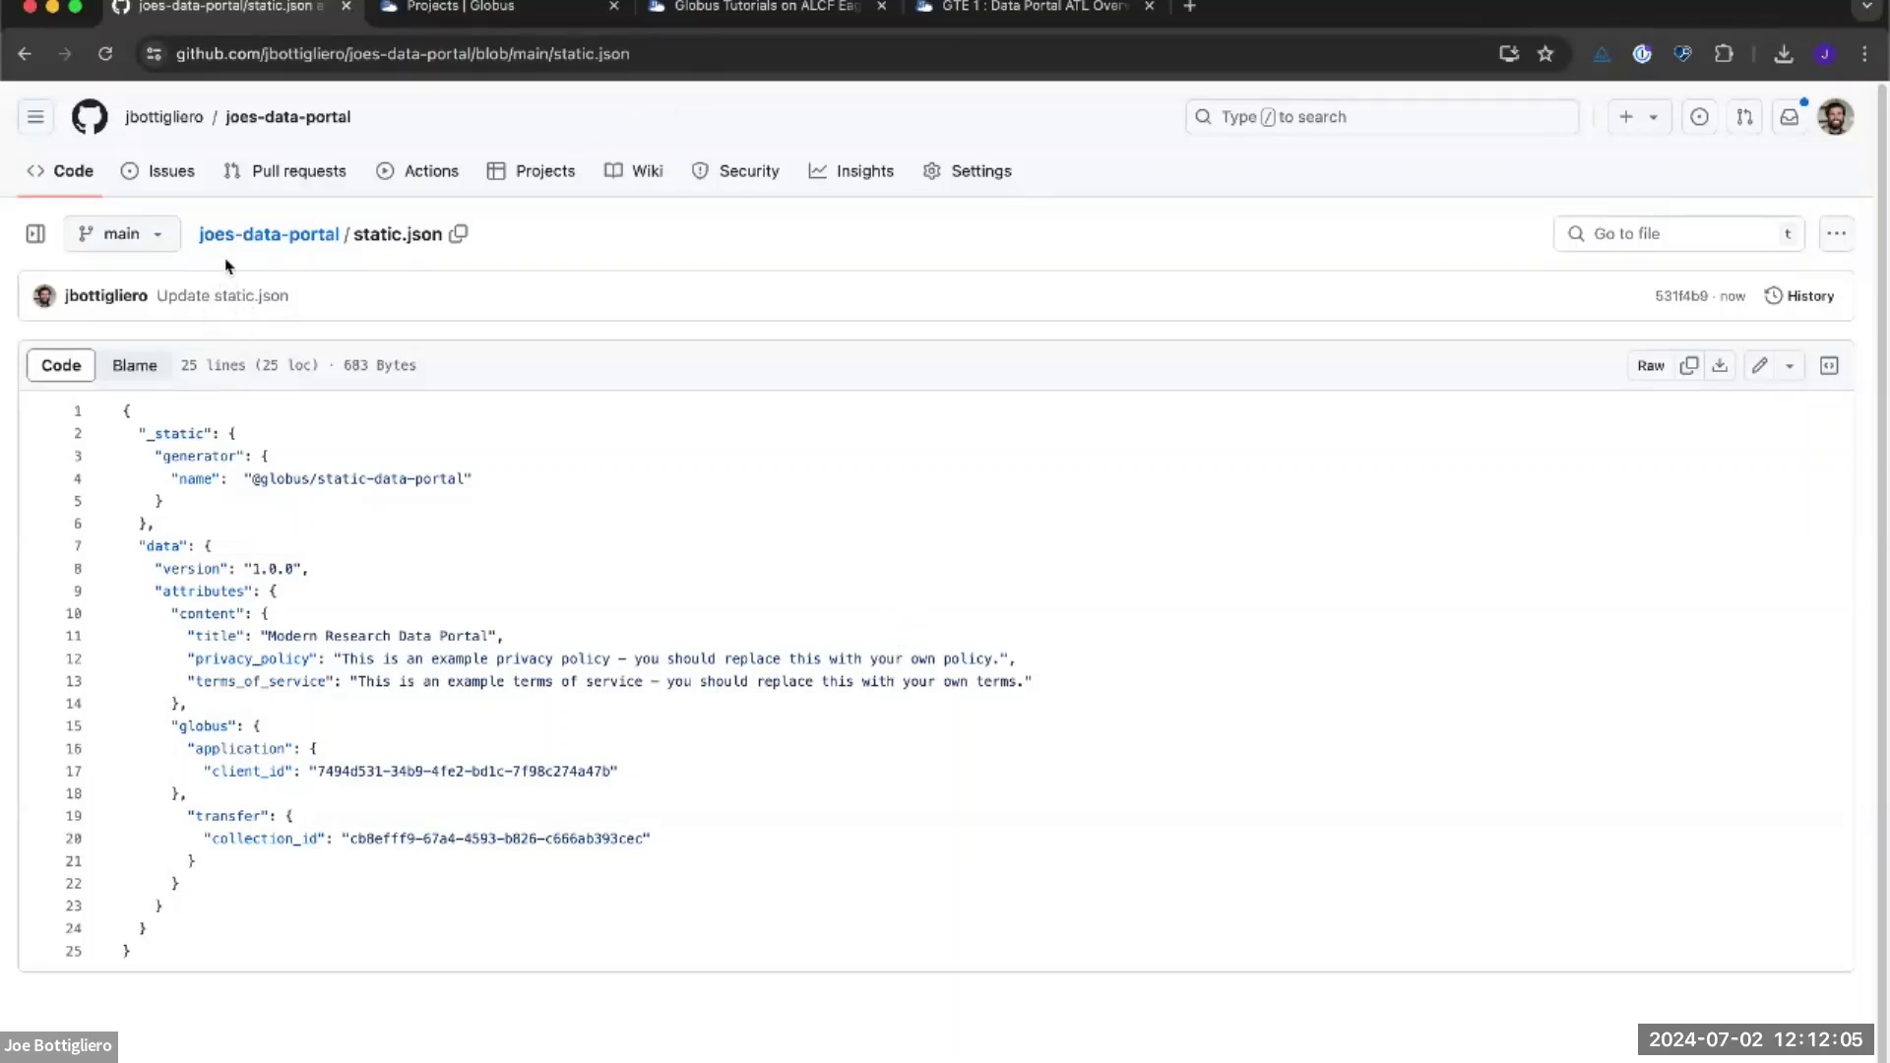
Set the joes-data-portal repository's GitHub Pages build and deployment source to GitHub Actions
click(255, 248)
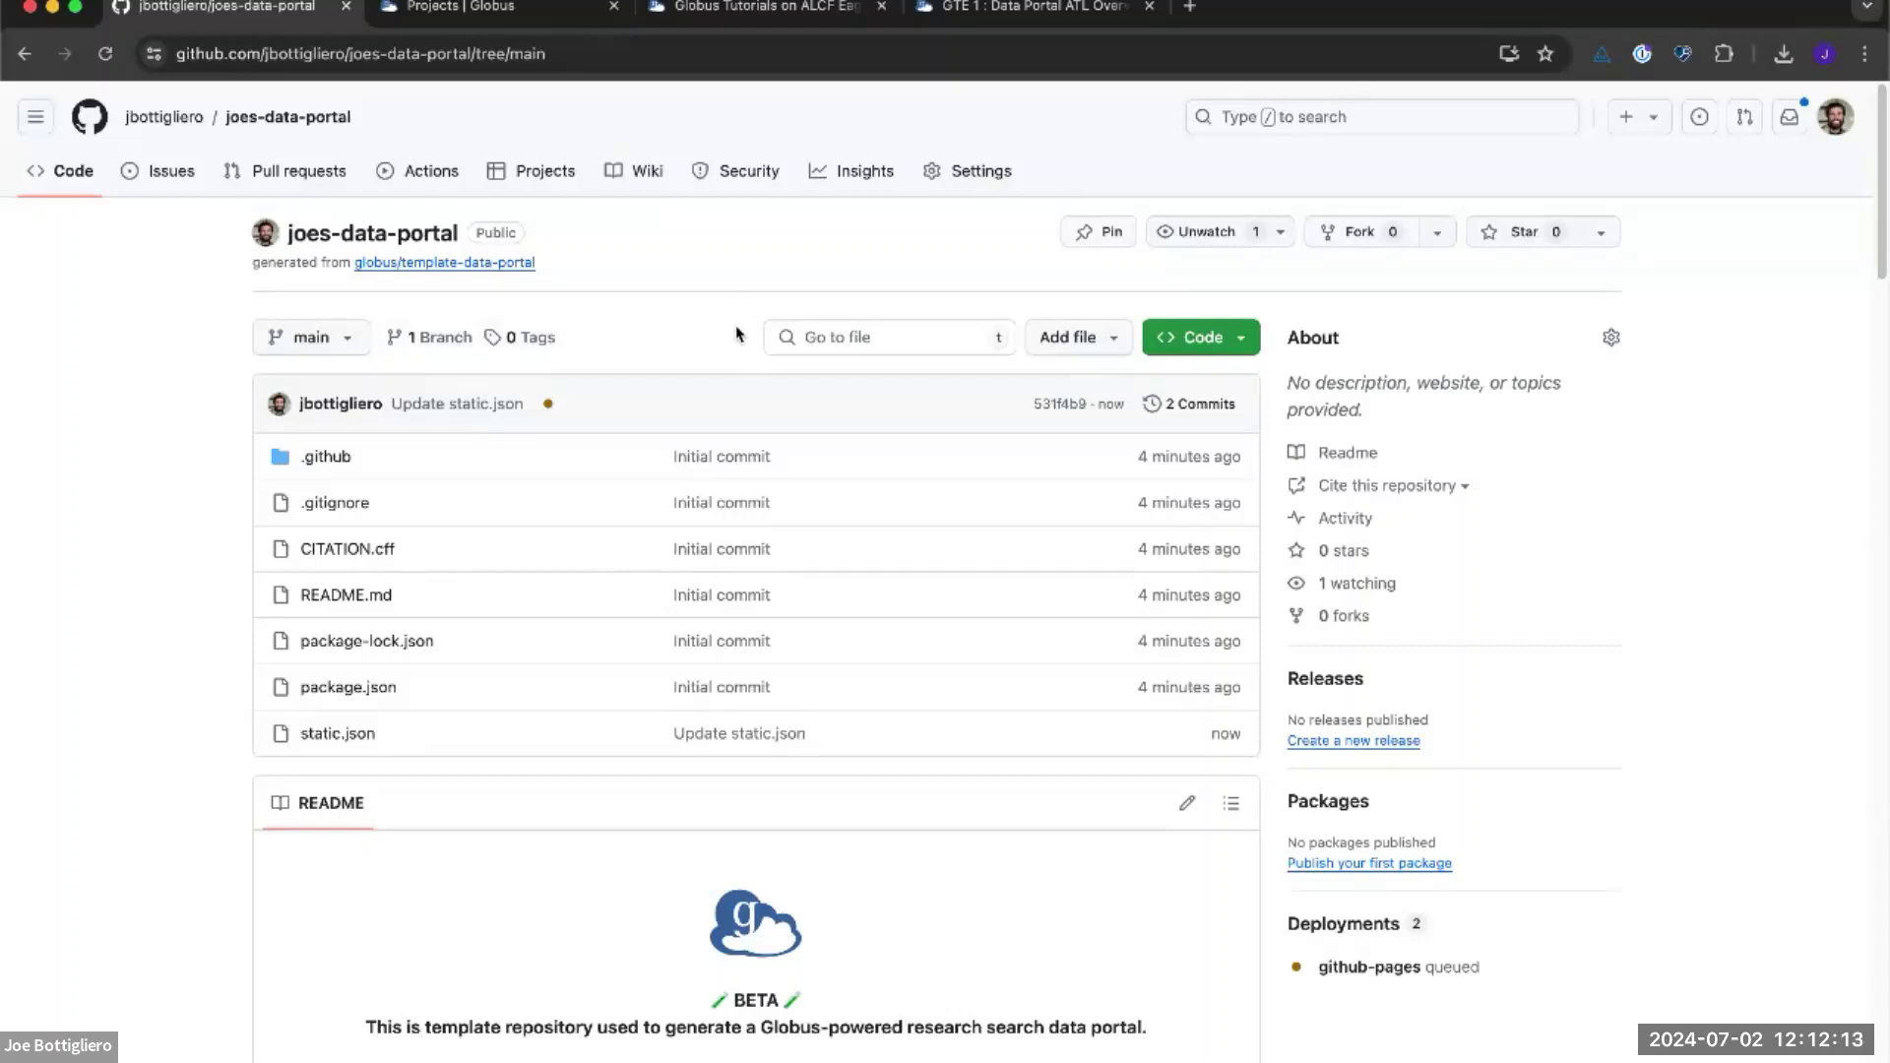
mouse_move(558, 414)
click(985, 187)
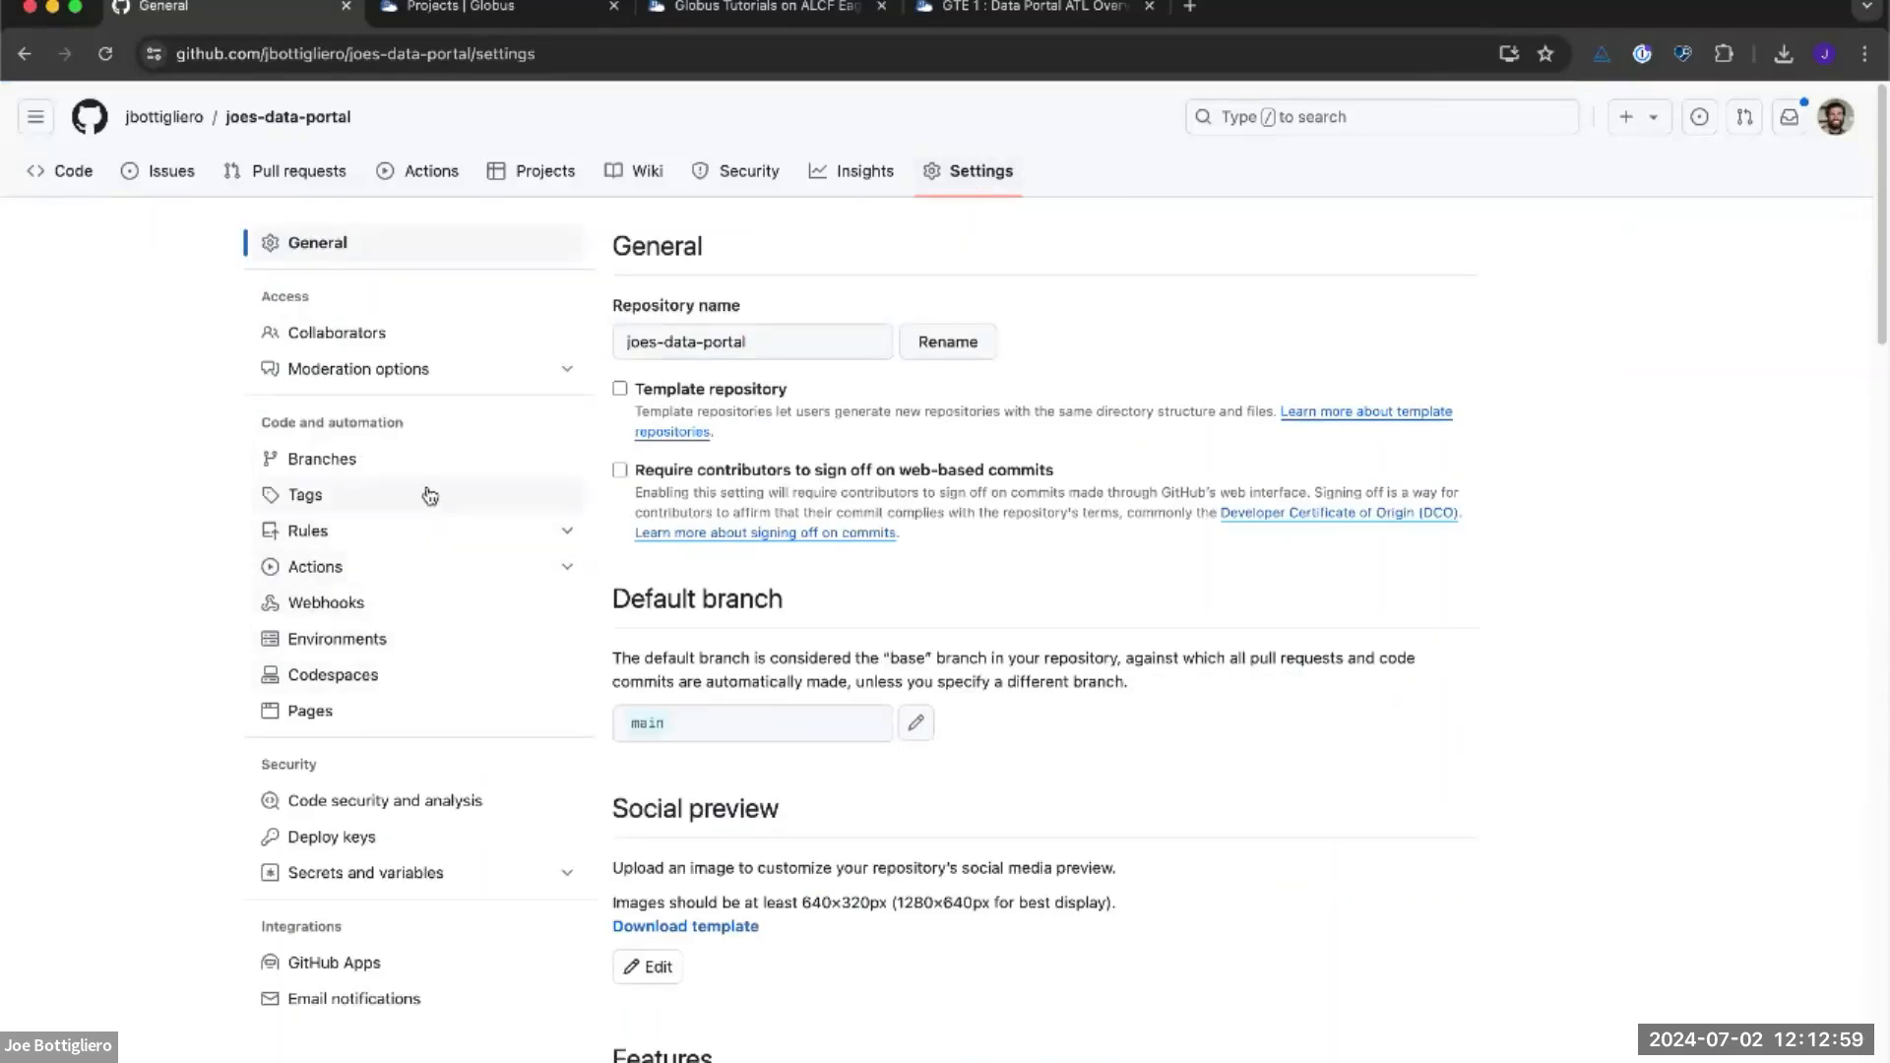
click(384, 721)
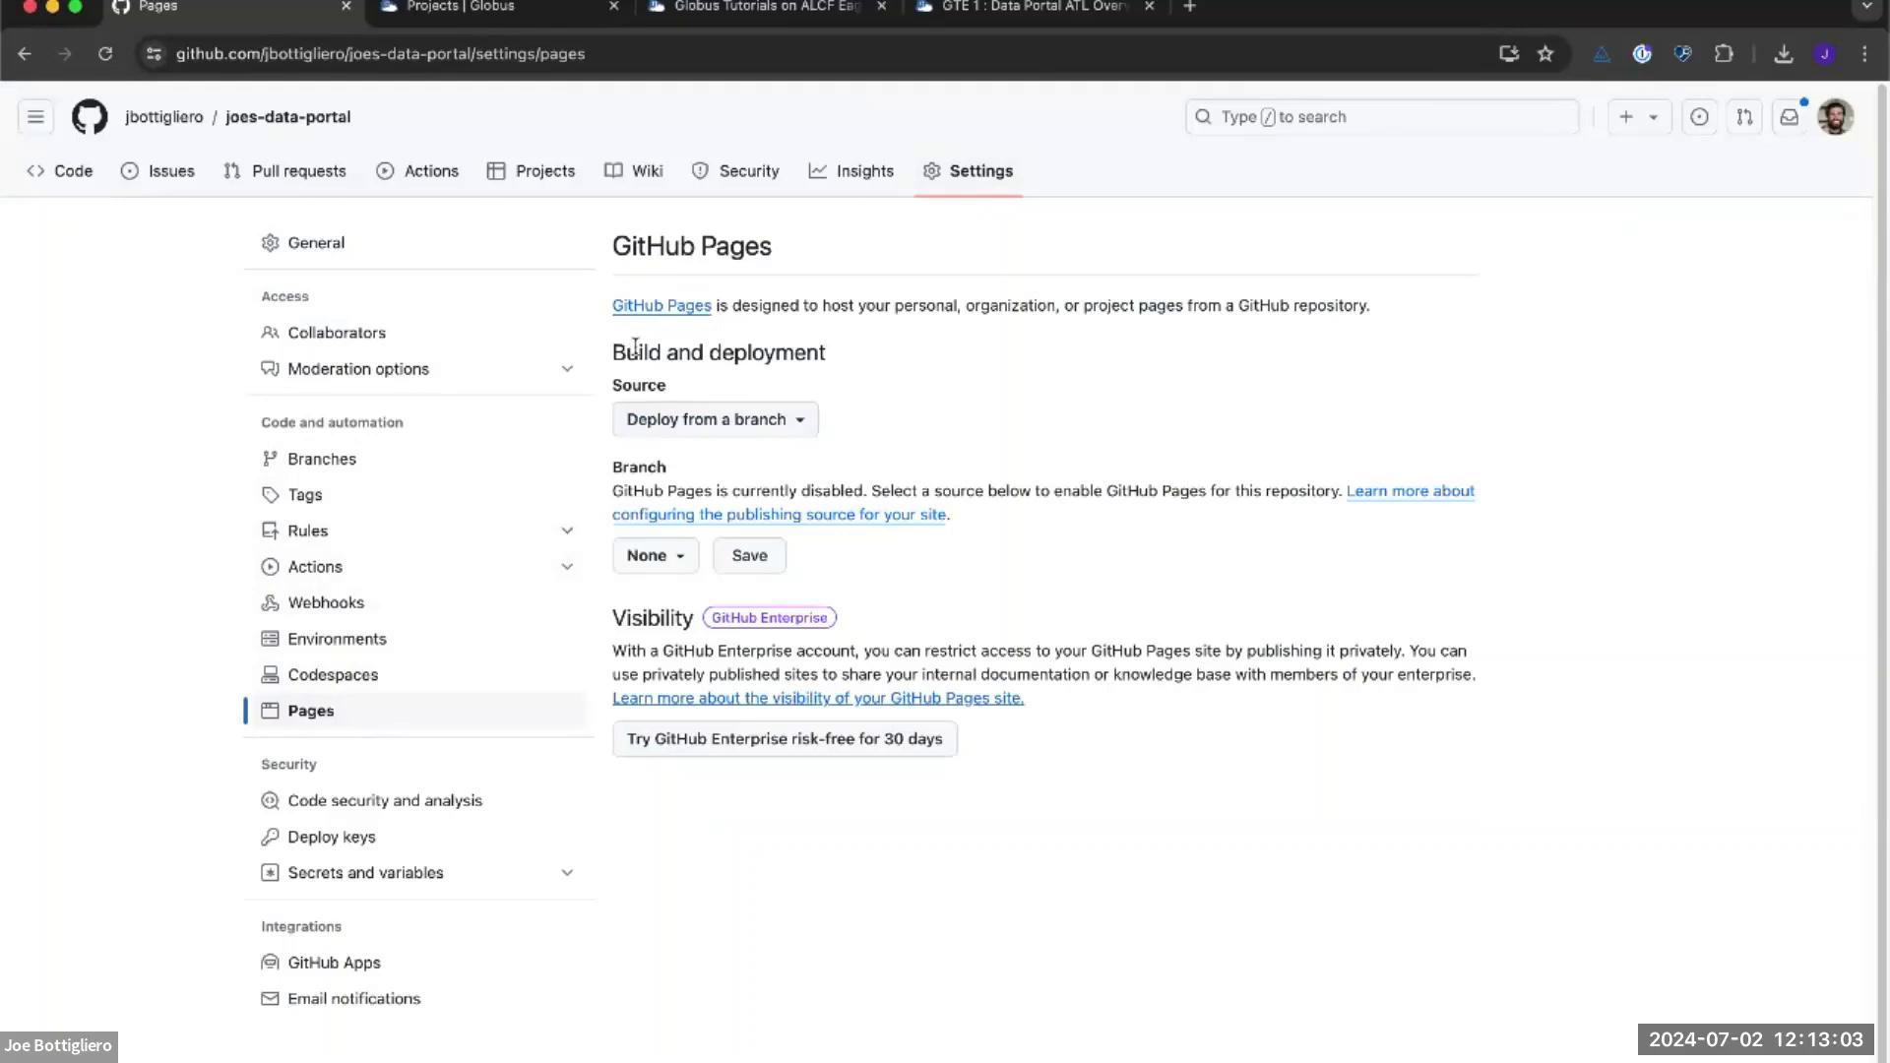
click(745, 431)
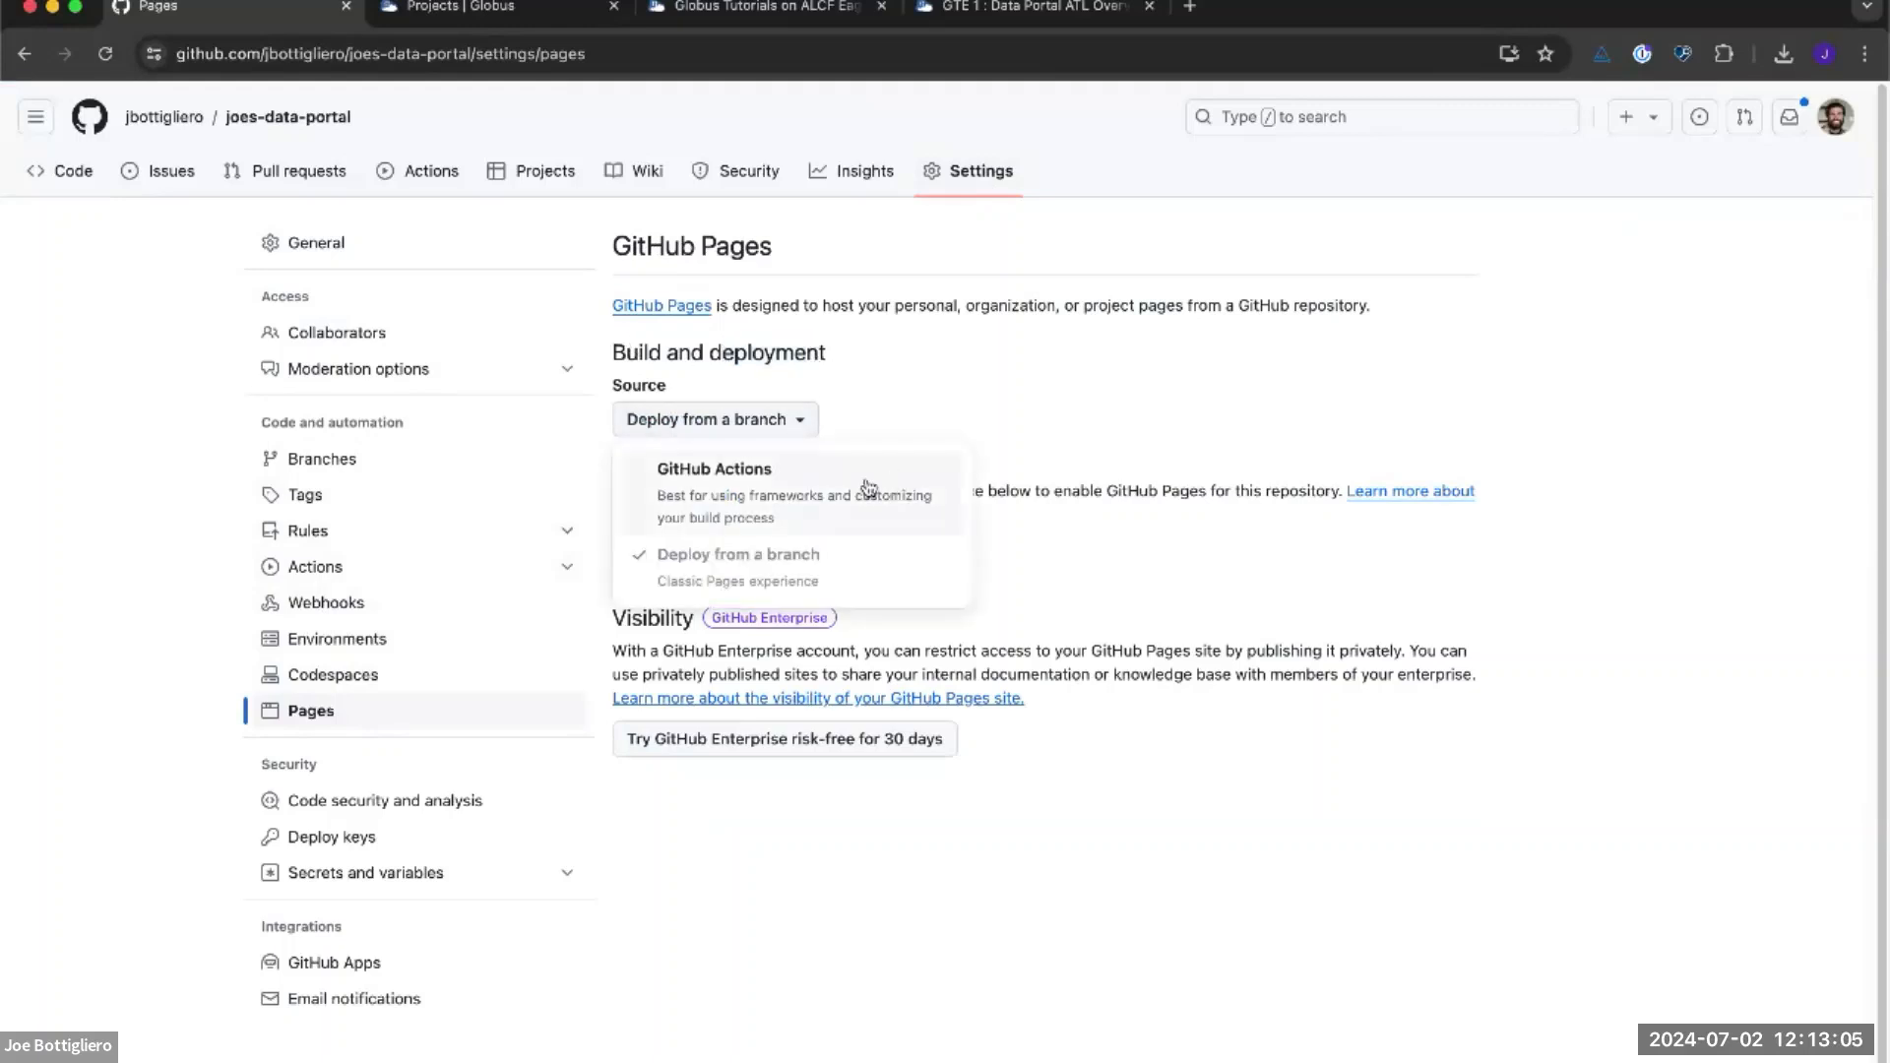
click(874, 488)
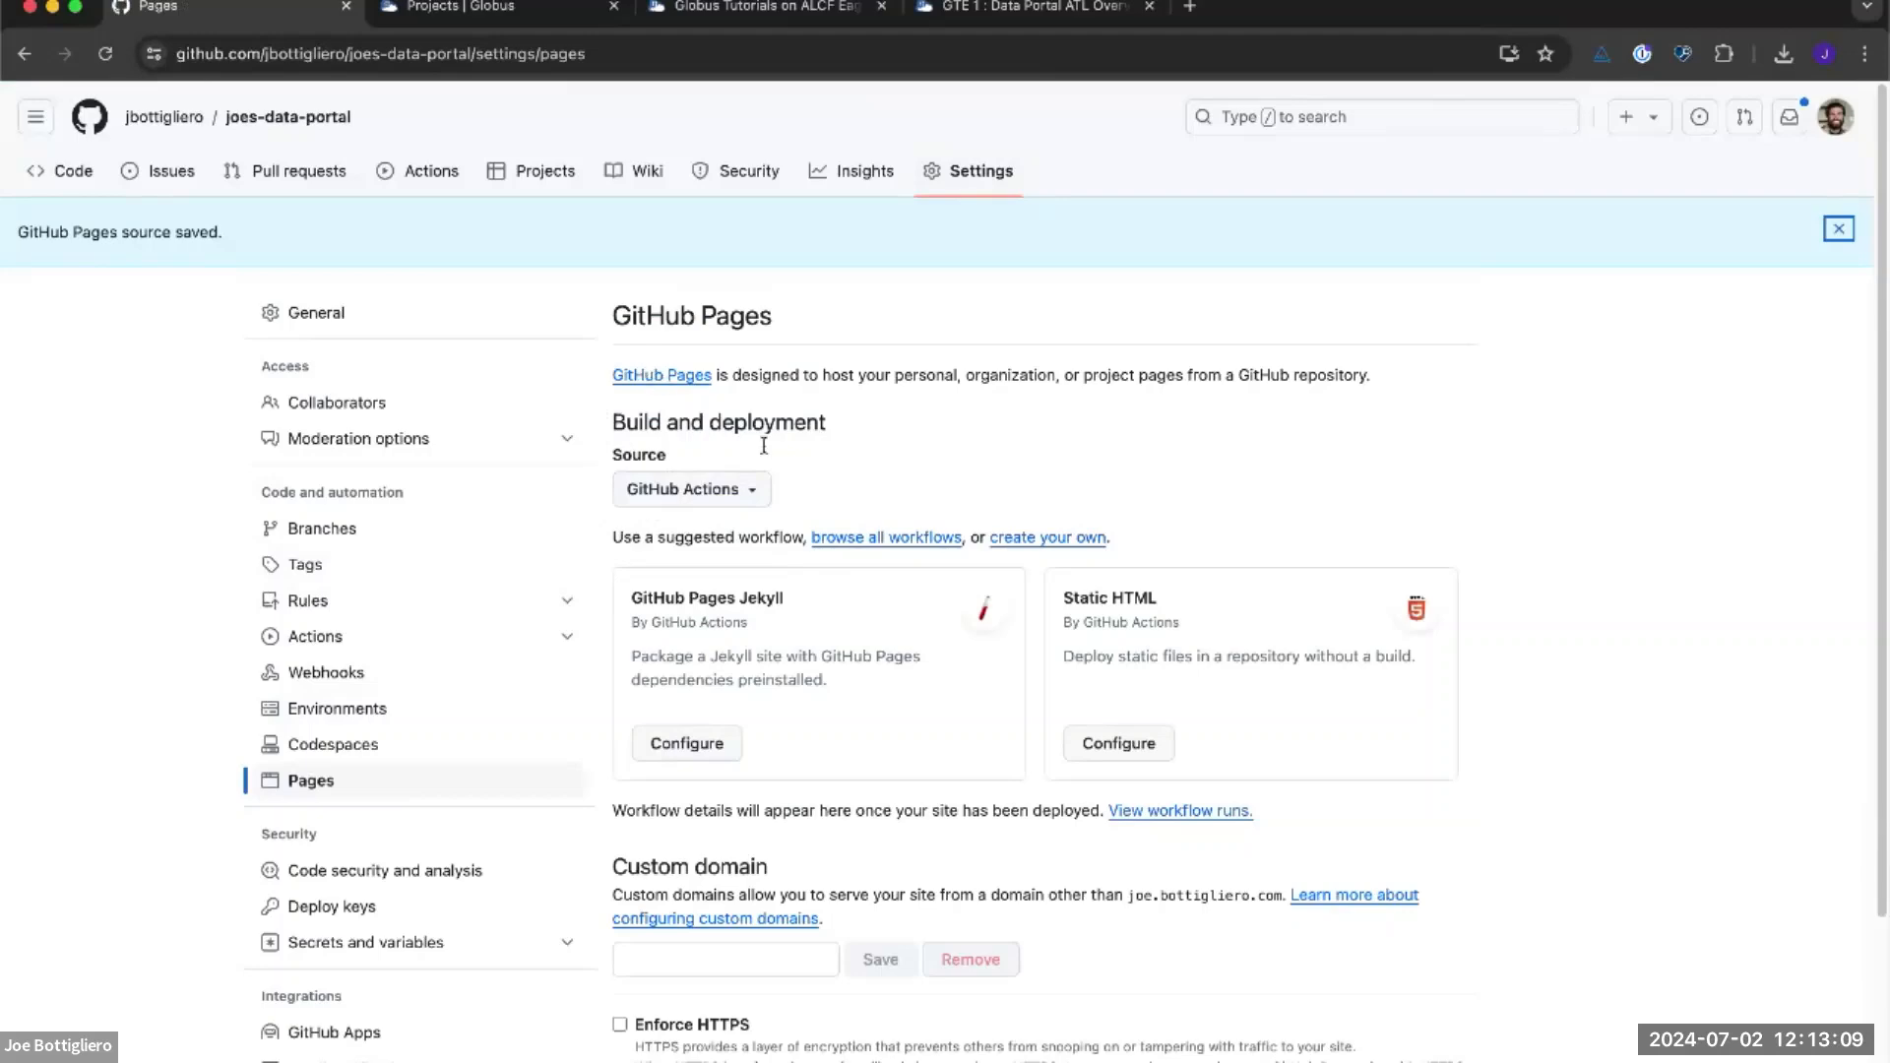
scroll(989, 571, down, 2)
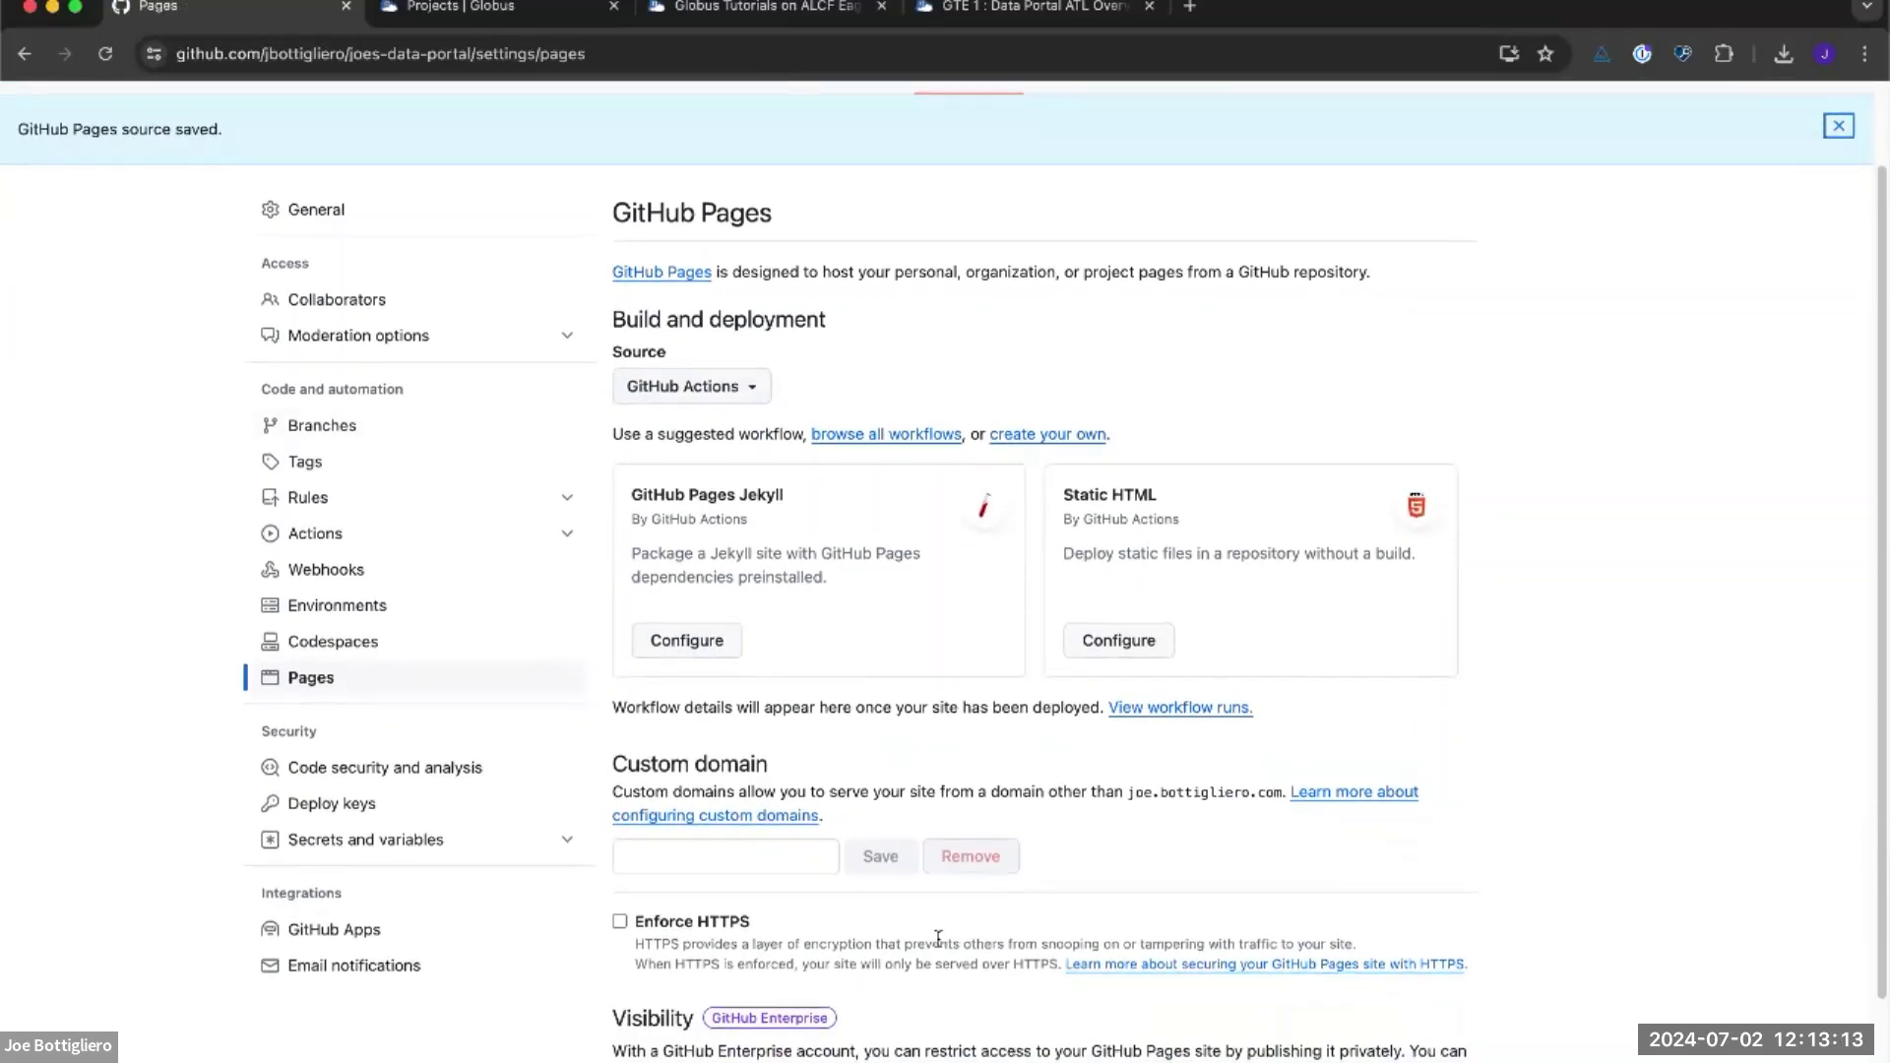
scroll(939, 930, down, 3)
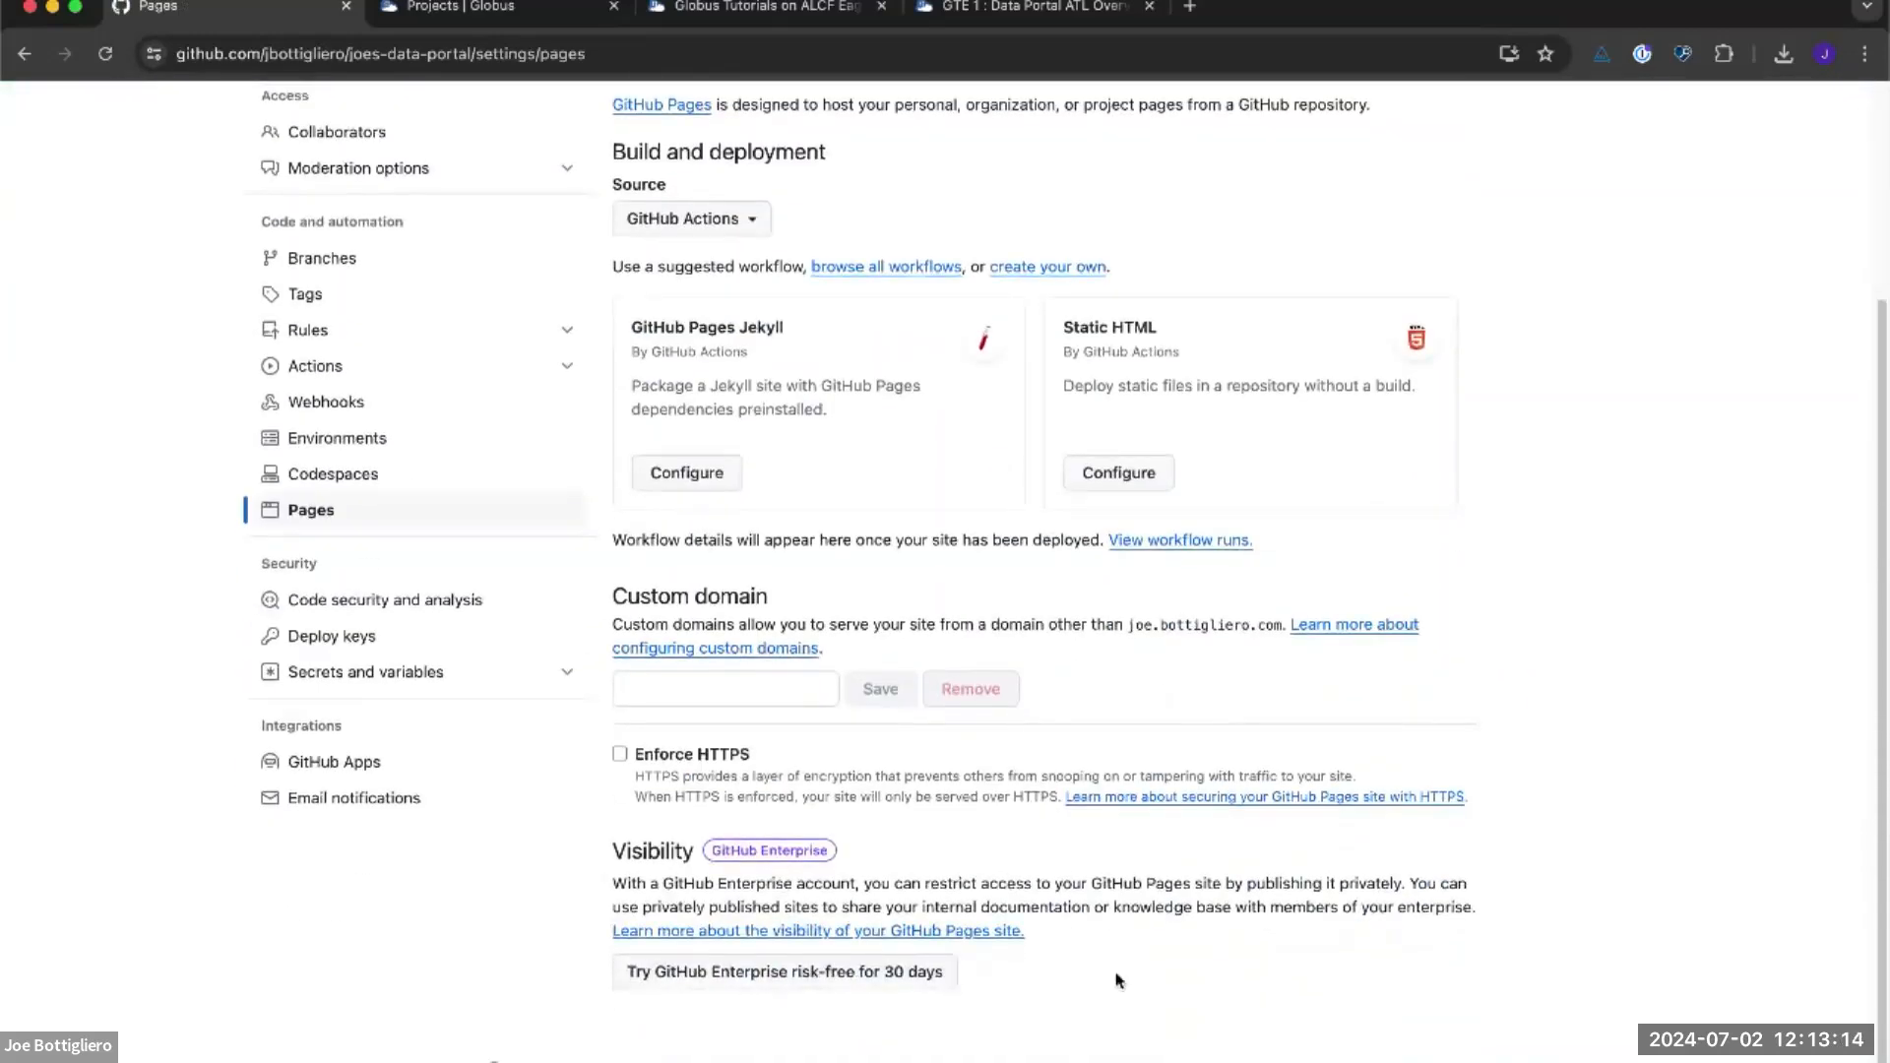
Enforce HTTPS for the joes-data-portal GitHub Pages site
click(620, 753)
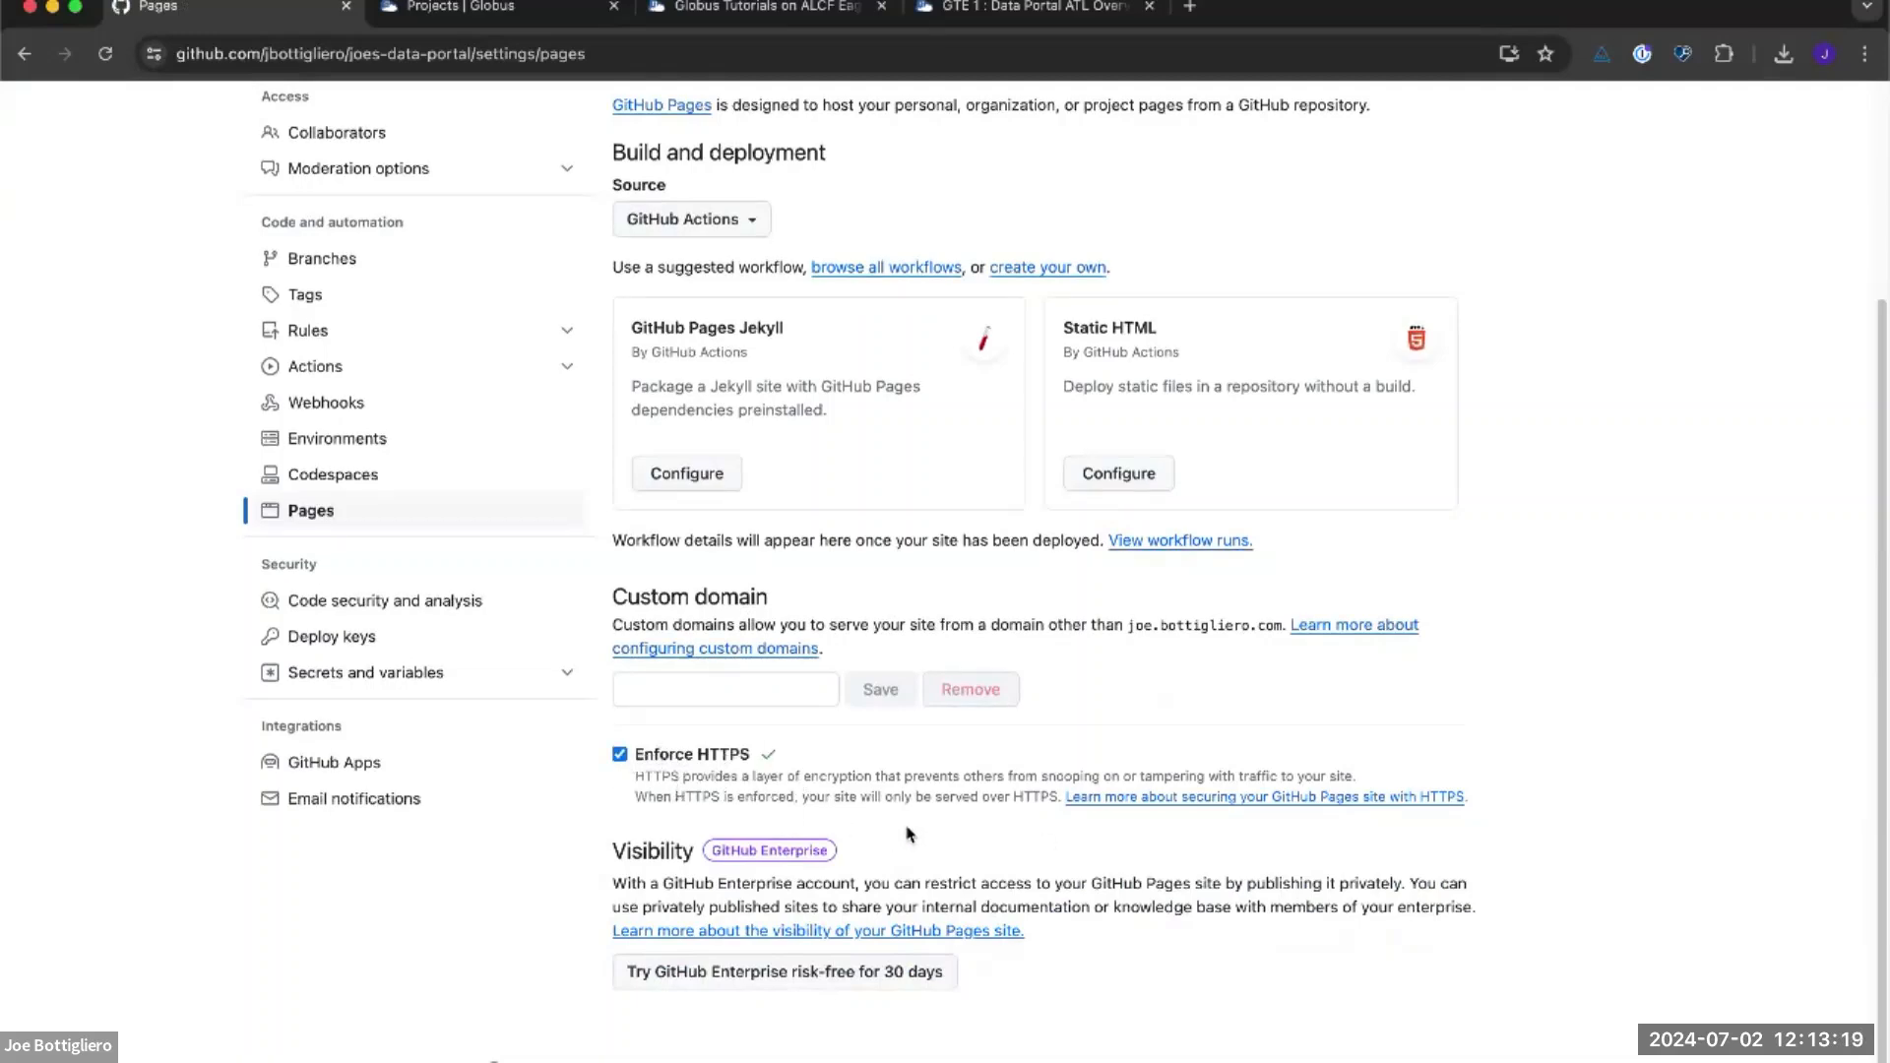
scroll(911, 837, up, 5)
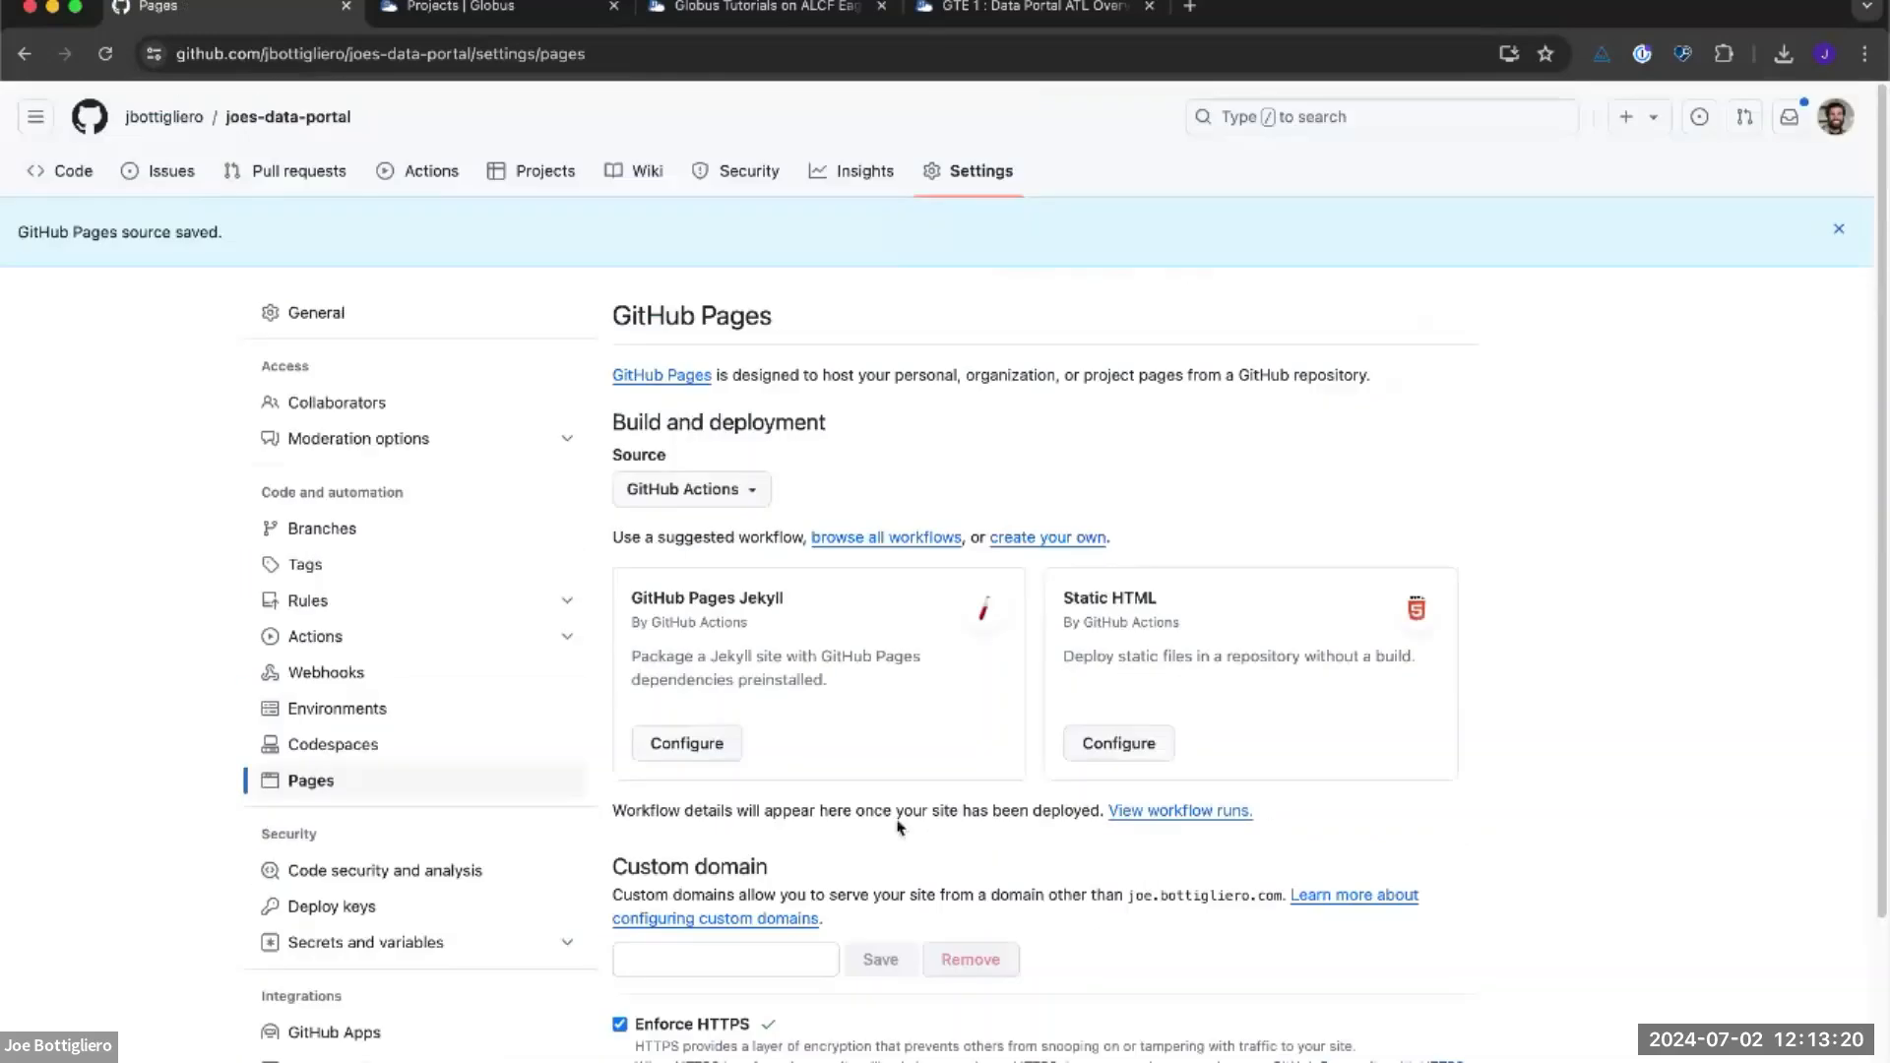
Re-run all jobs of the failed "Update static.json" workflow run in the joes-data-portal repository
click(79, 181)
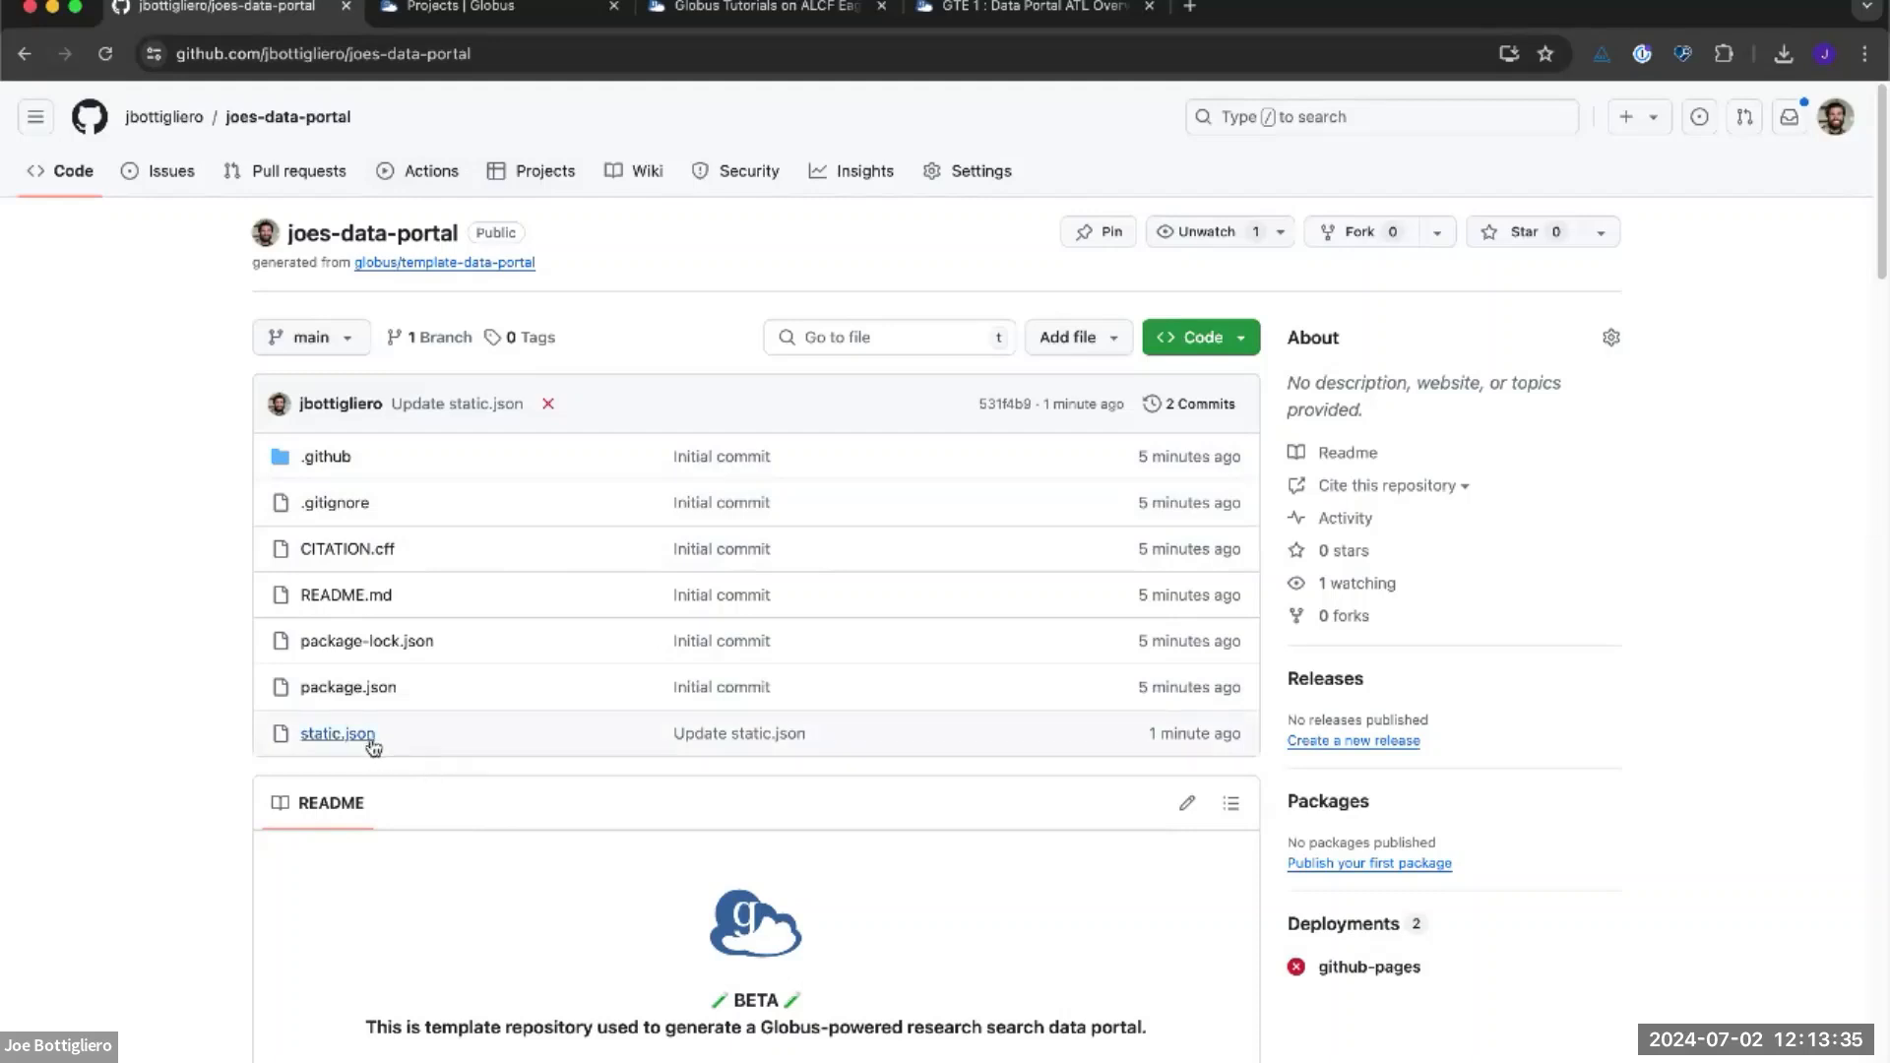
click(437, 174)
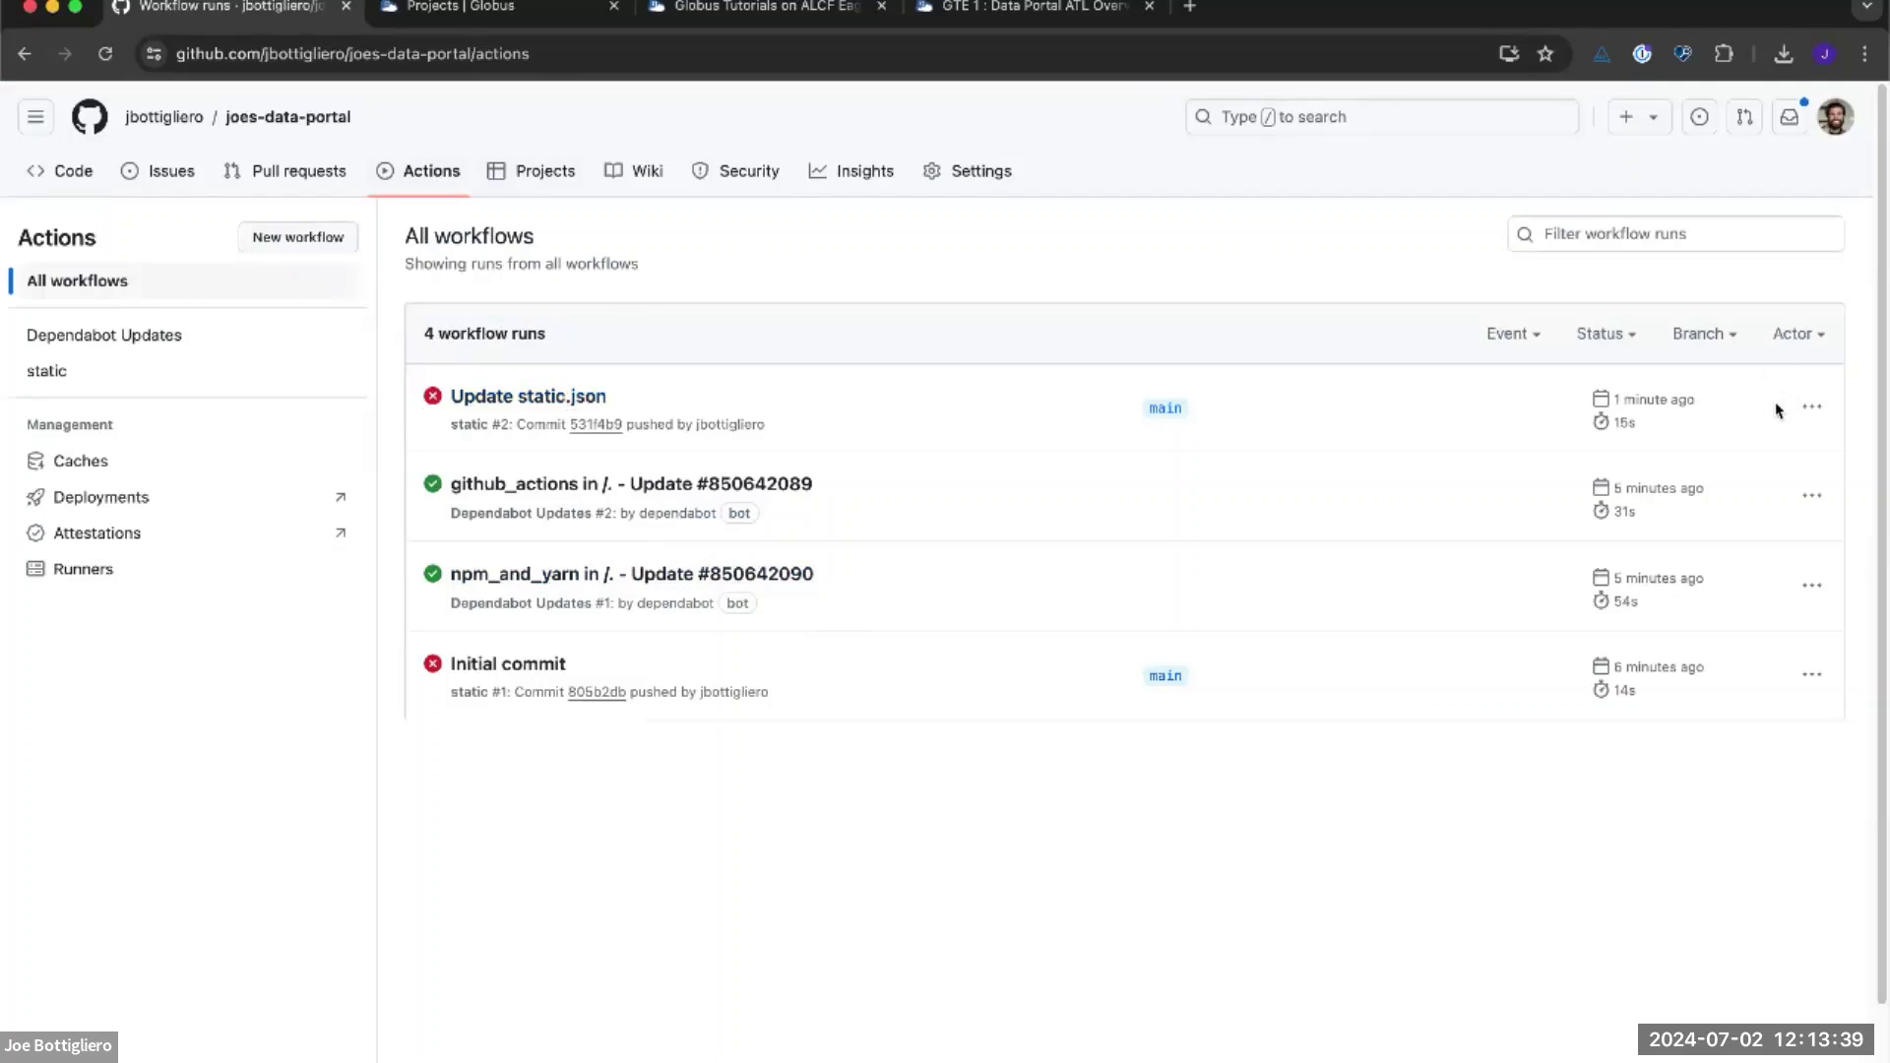
click(1814, 405)
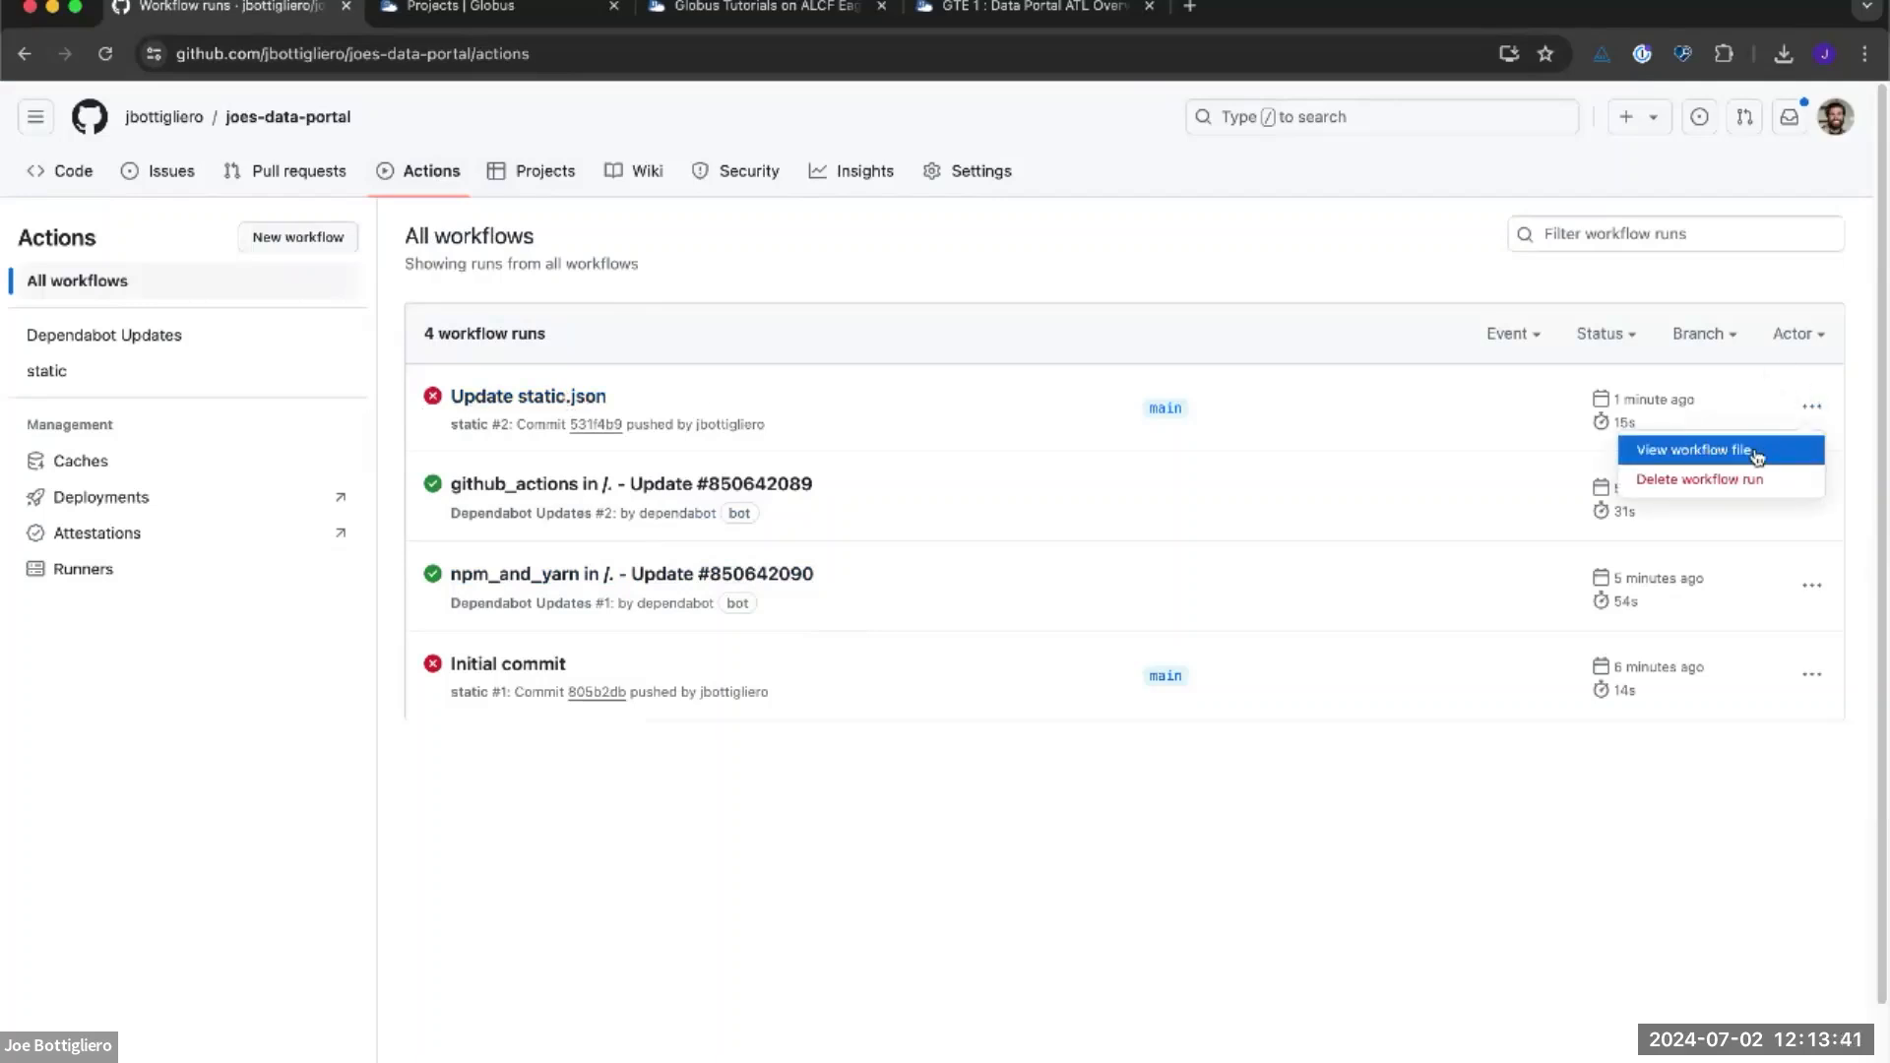
click(1757, 453)
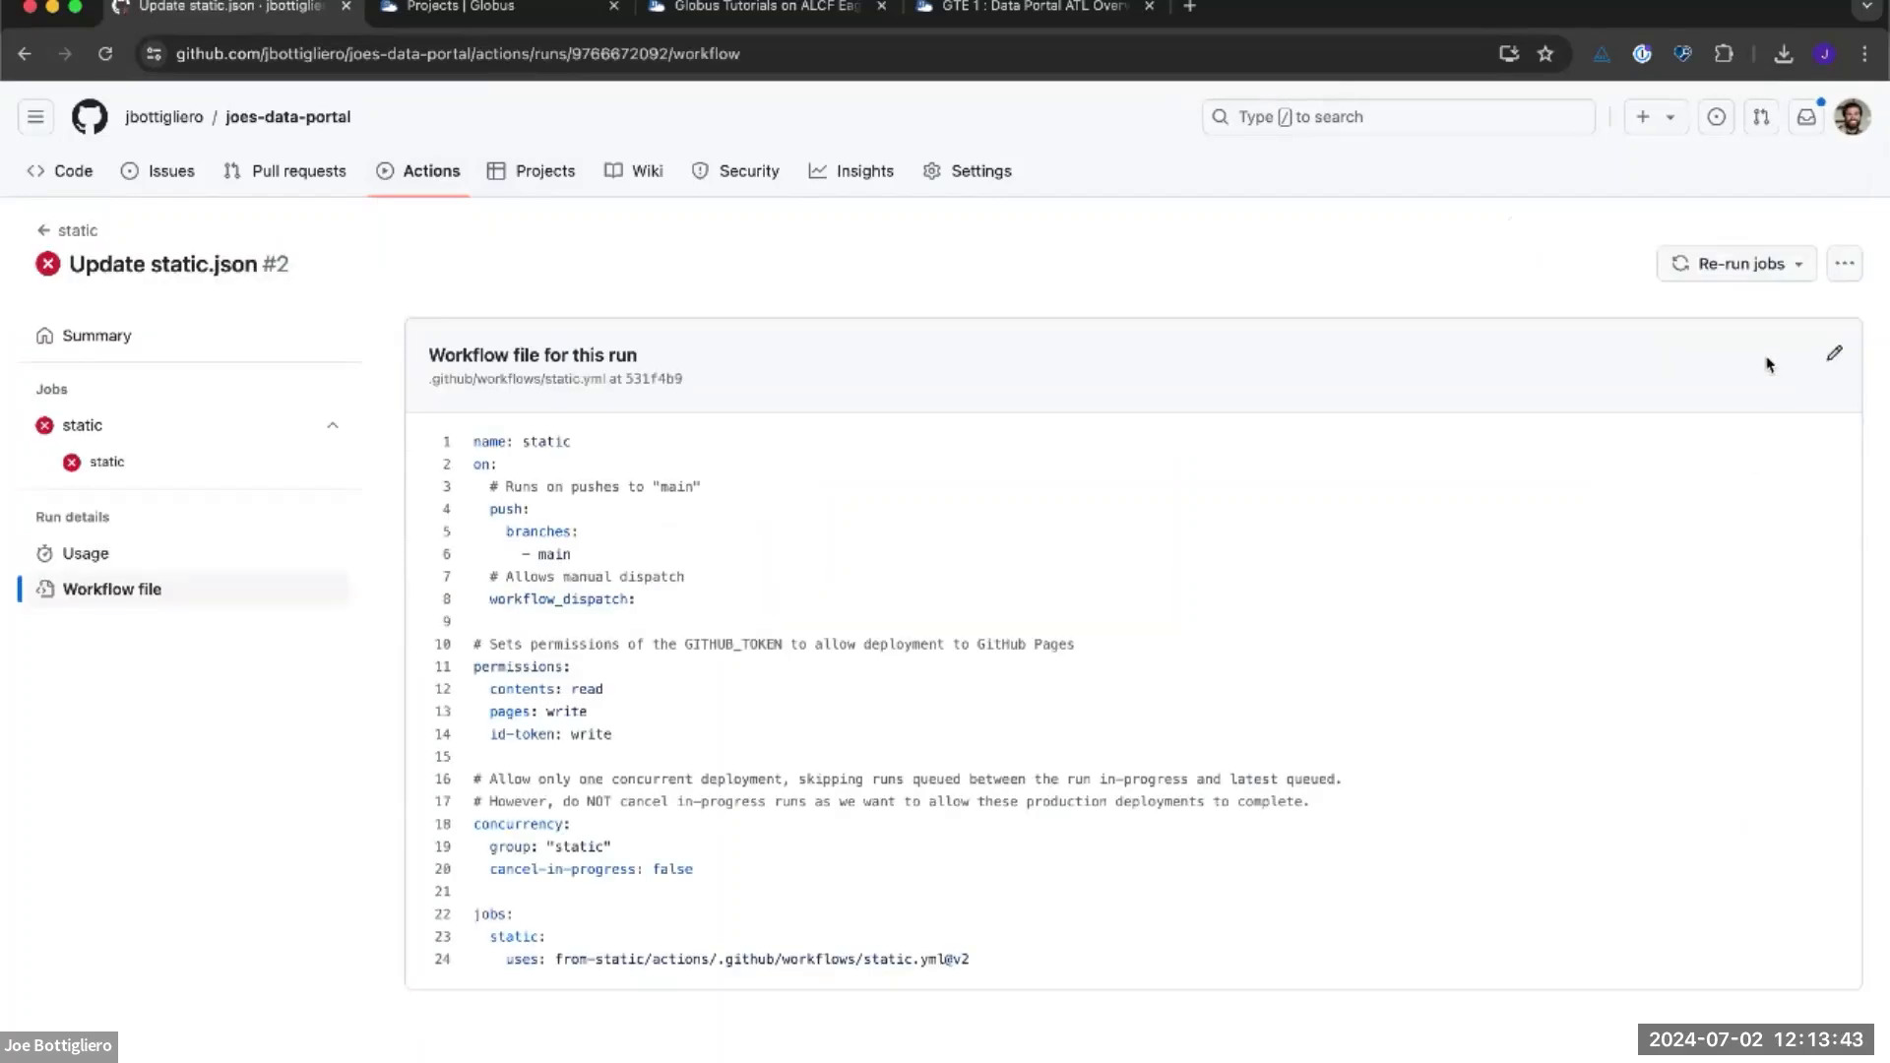
click(1762, 264)
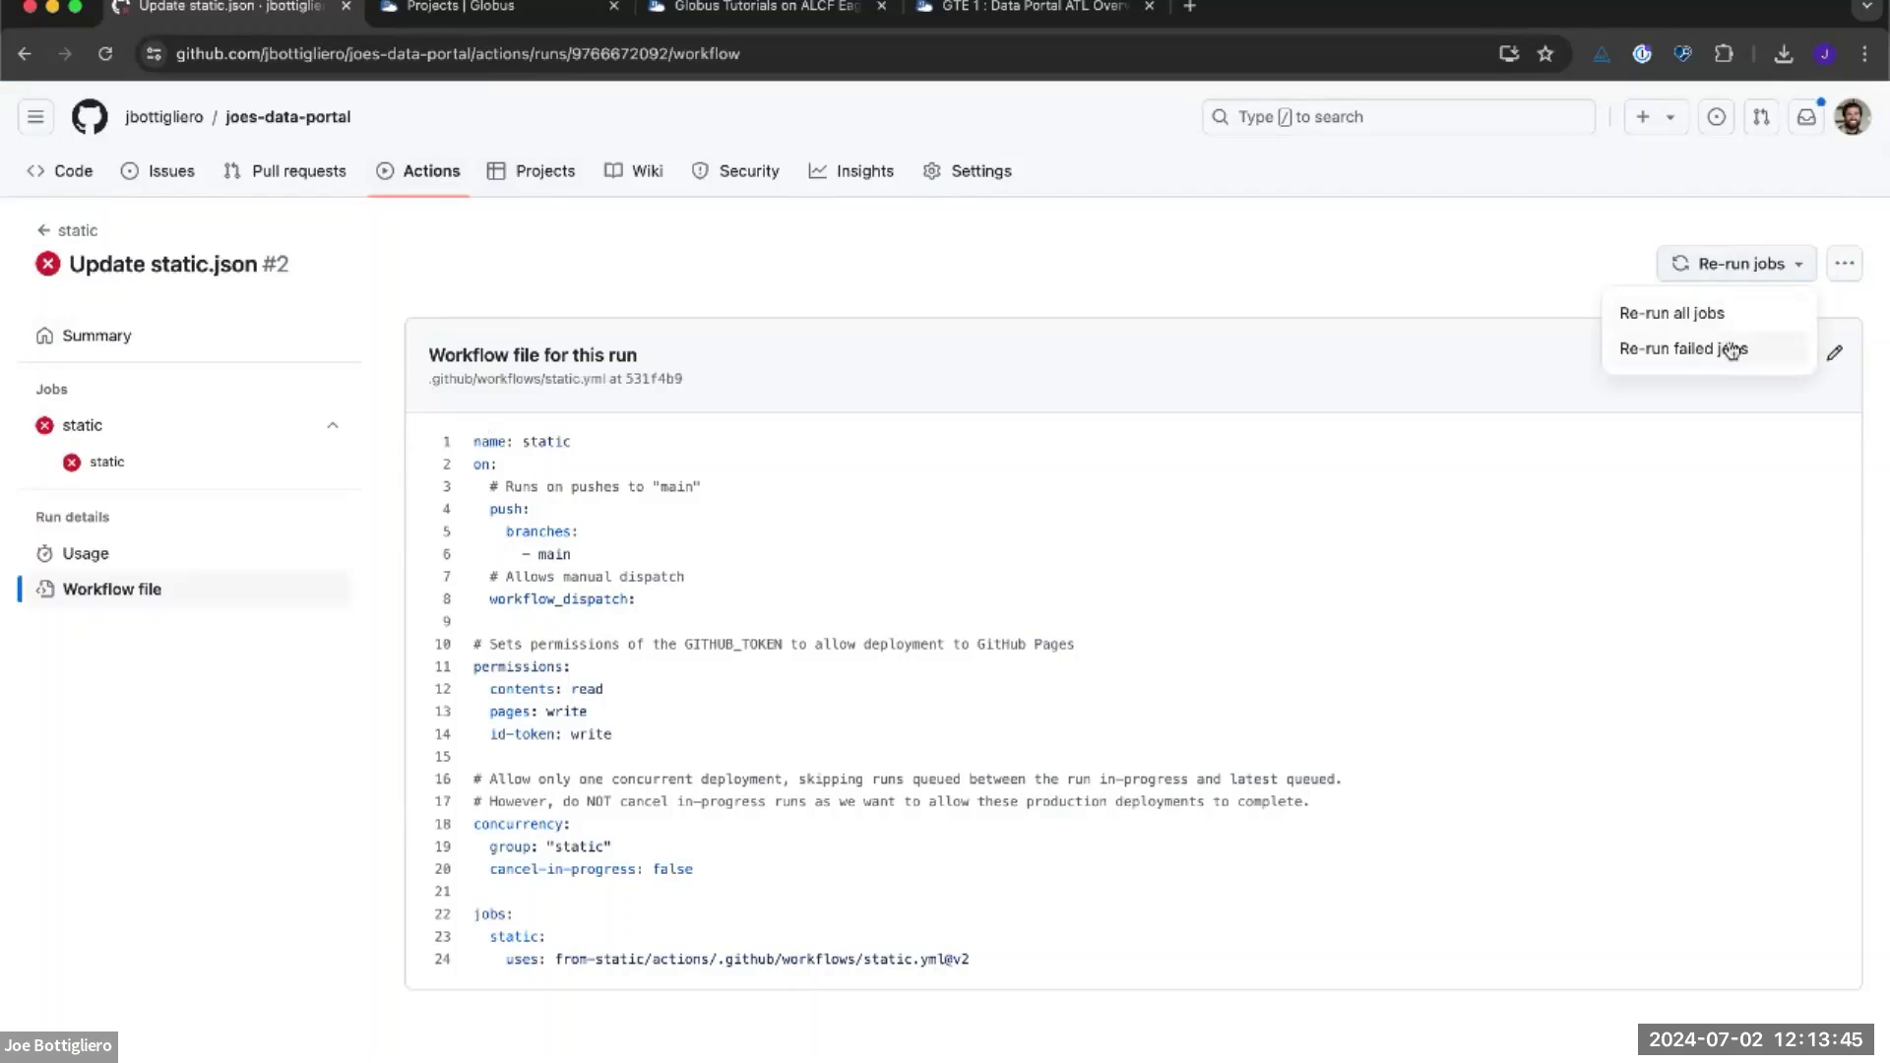
click(1740, 313)
click(1284, 679)
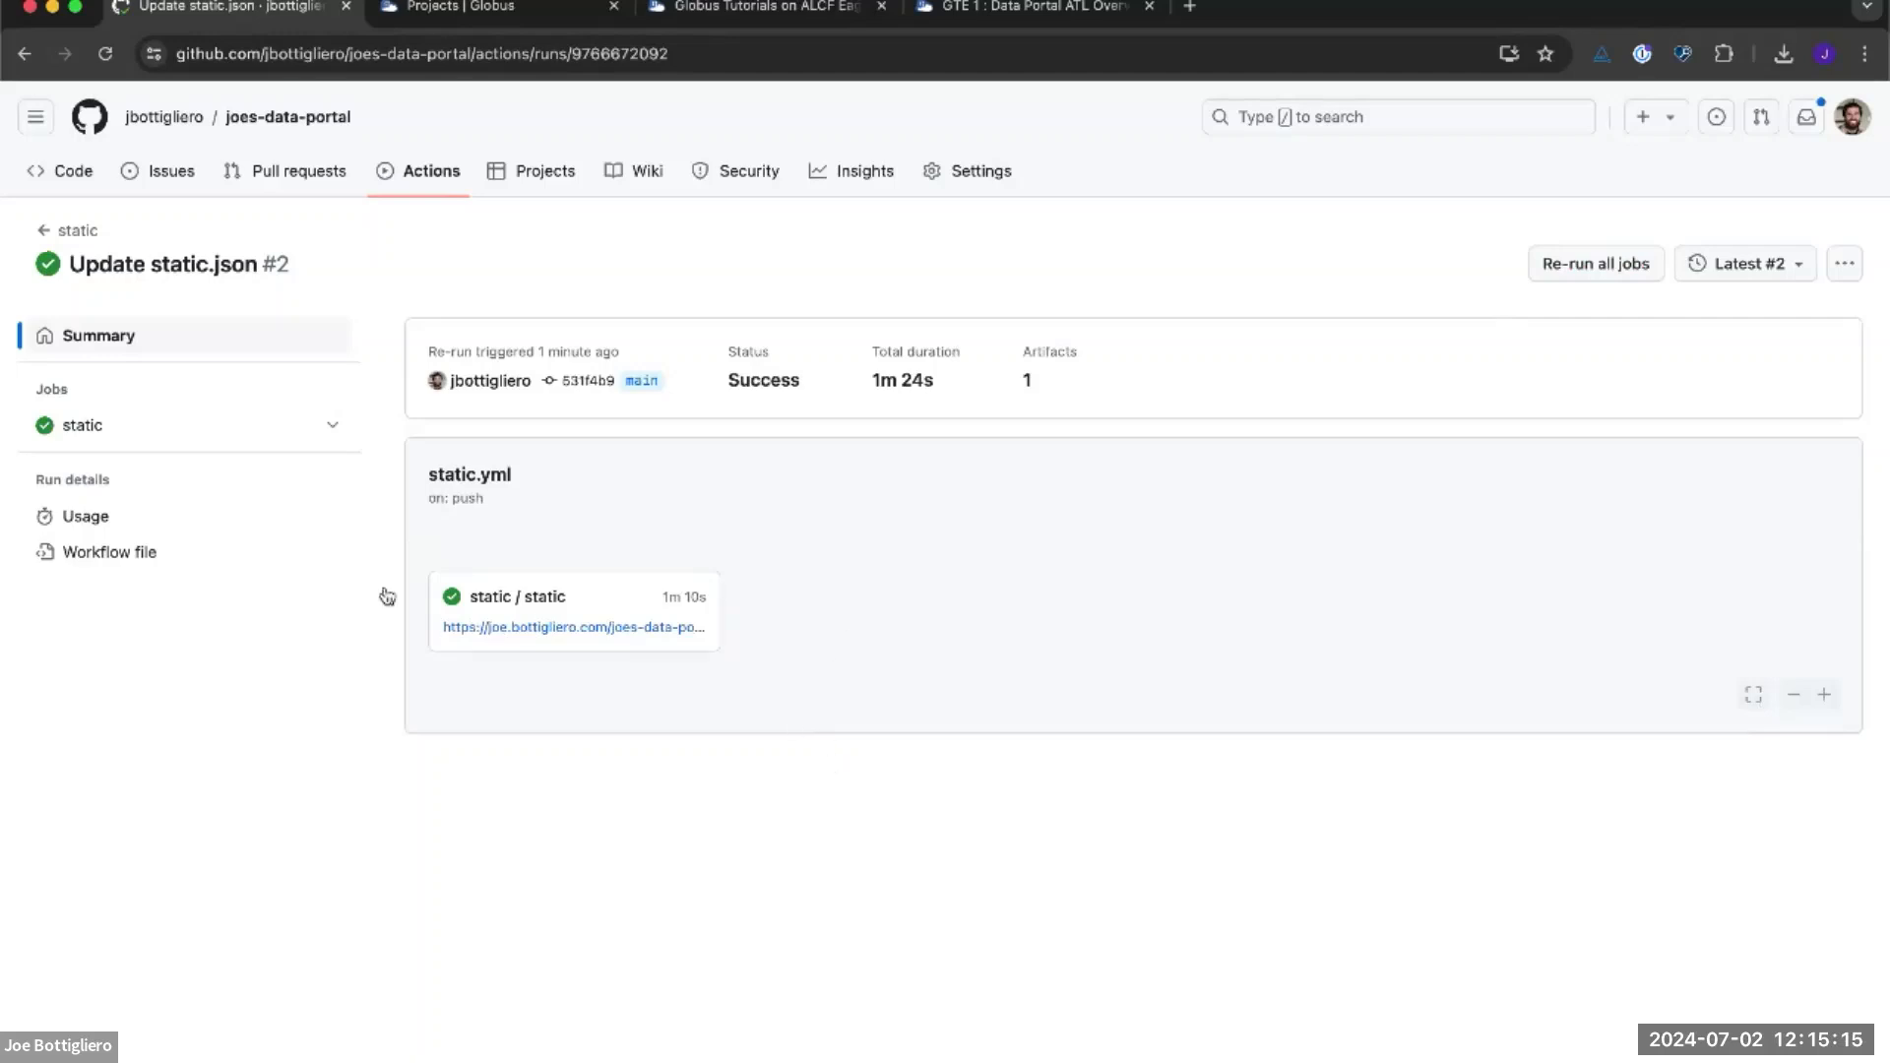
Open the deployed portal site from the workflow run, sign in with Globus and allow the Demo for Today app's requested access
click(591, 628)
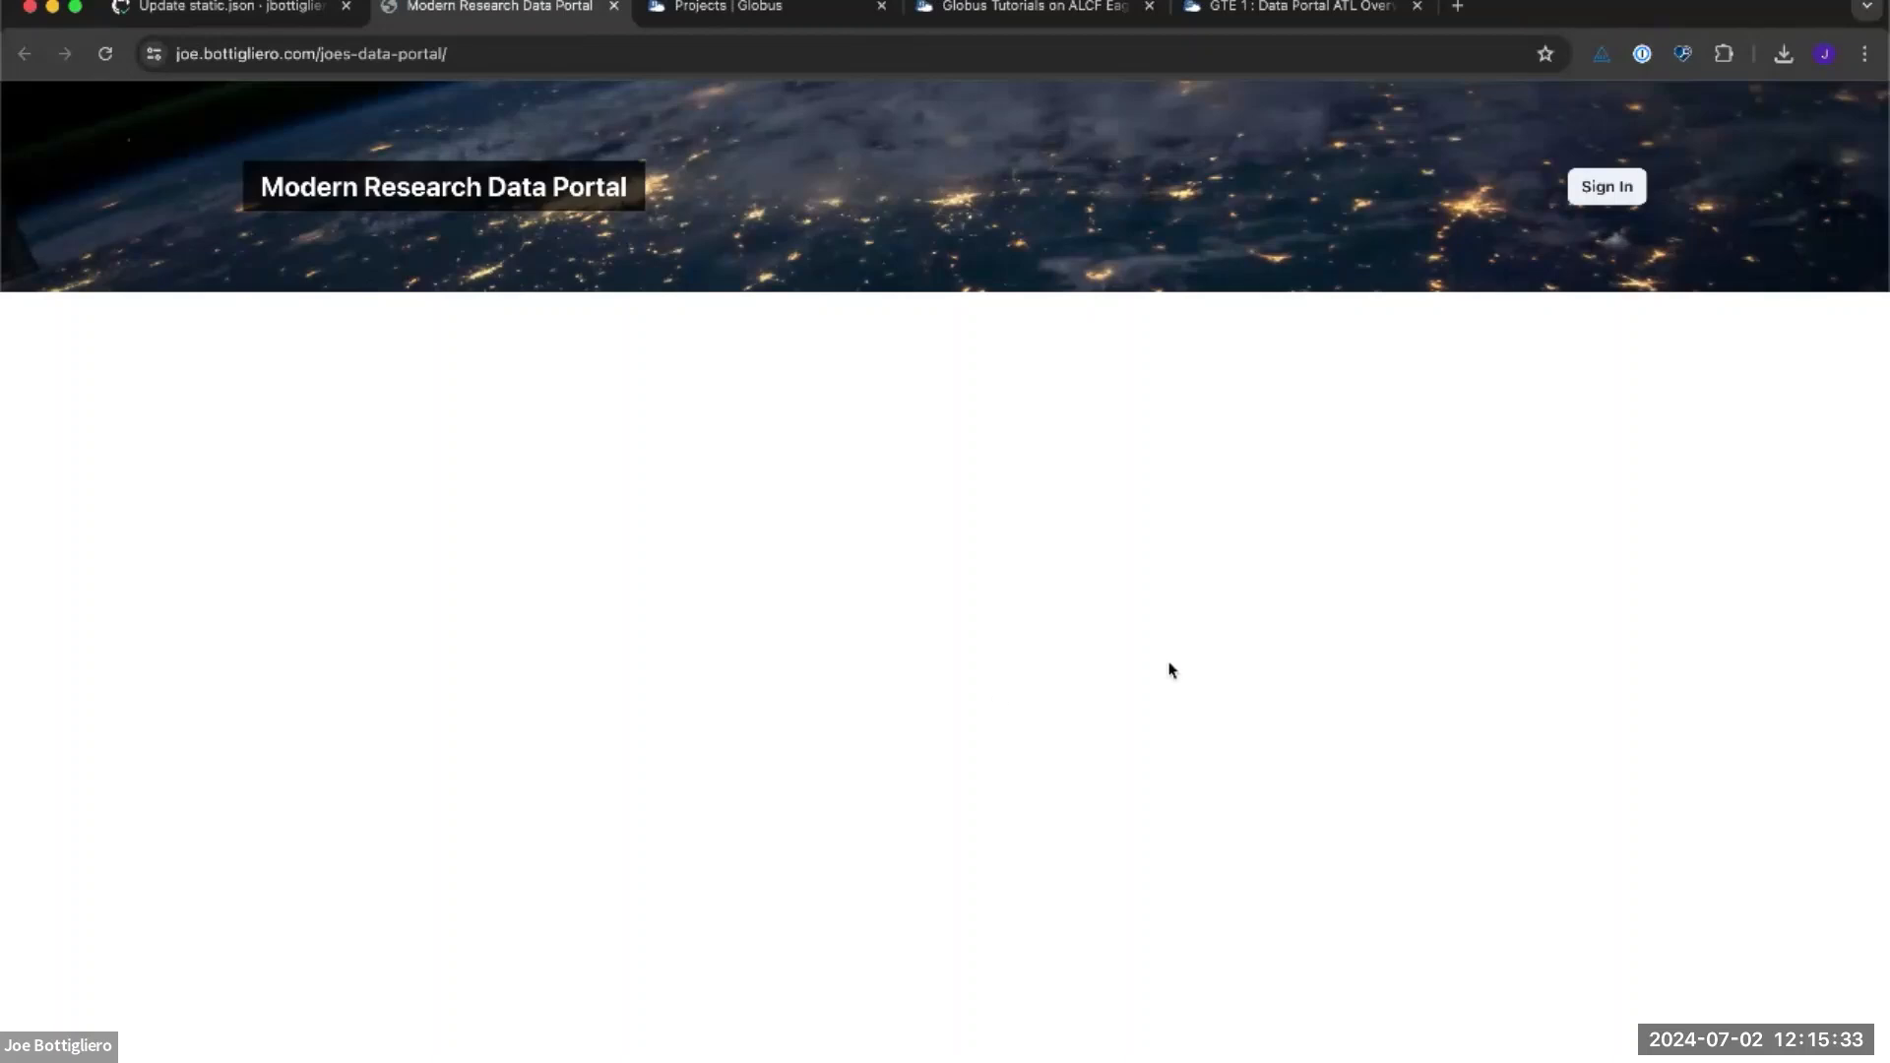
double_click(513, 182)
click(836, 607)
click(1589, 197)
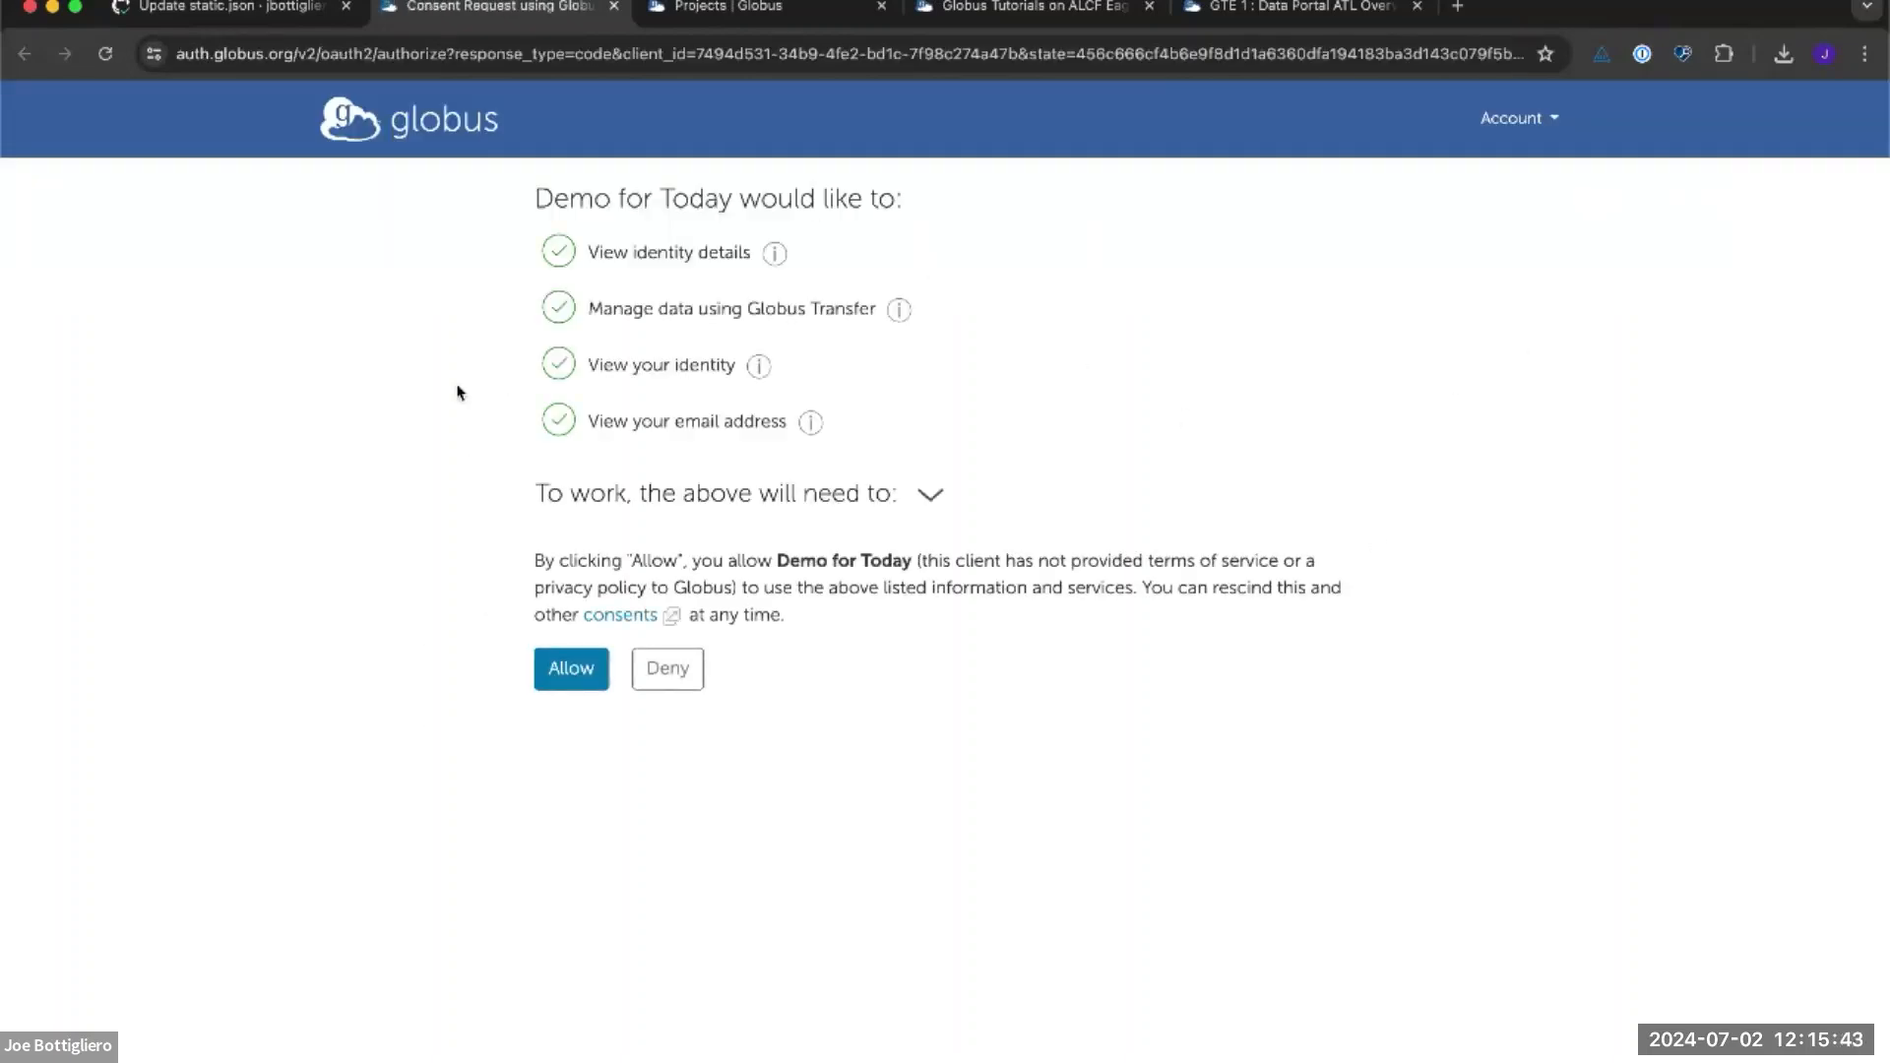
drag(531, 202, 732, 202)
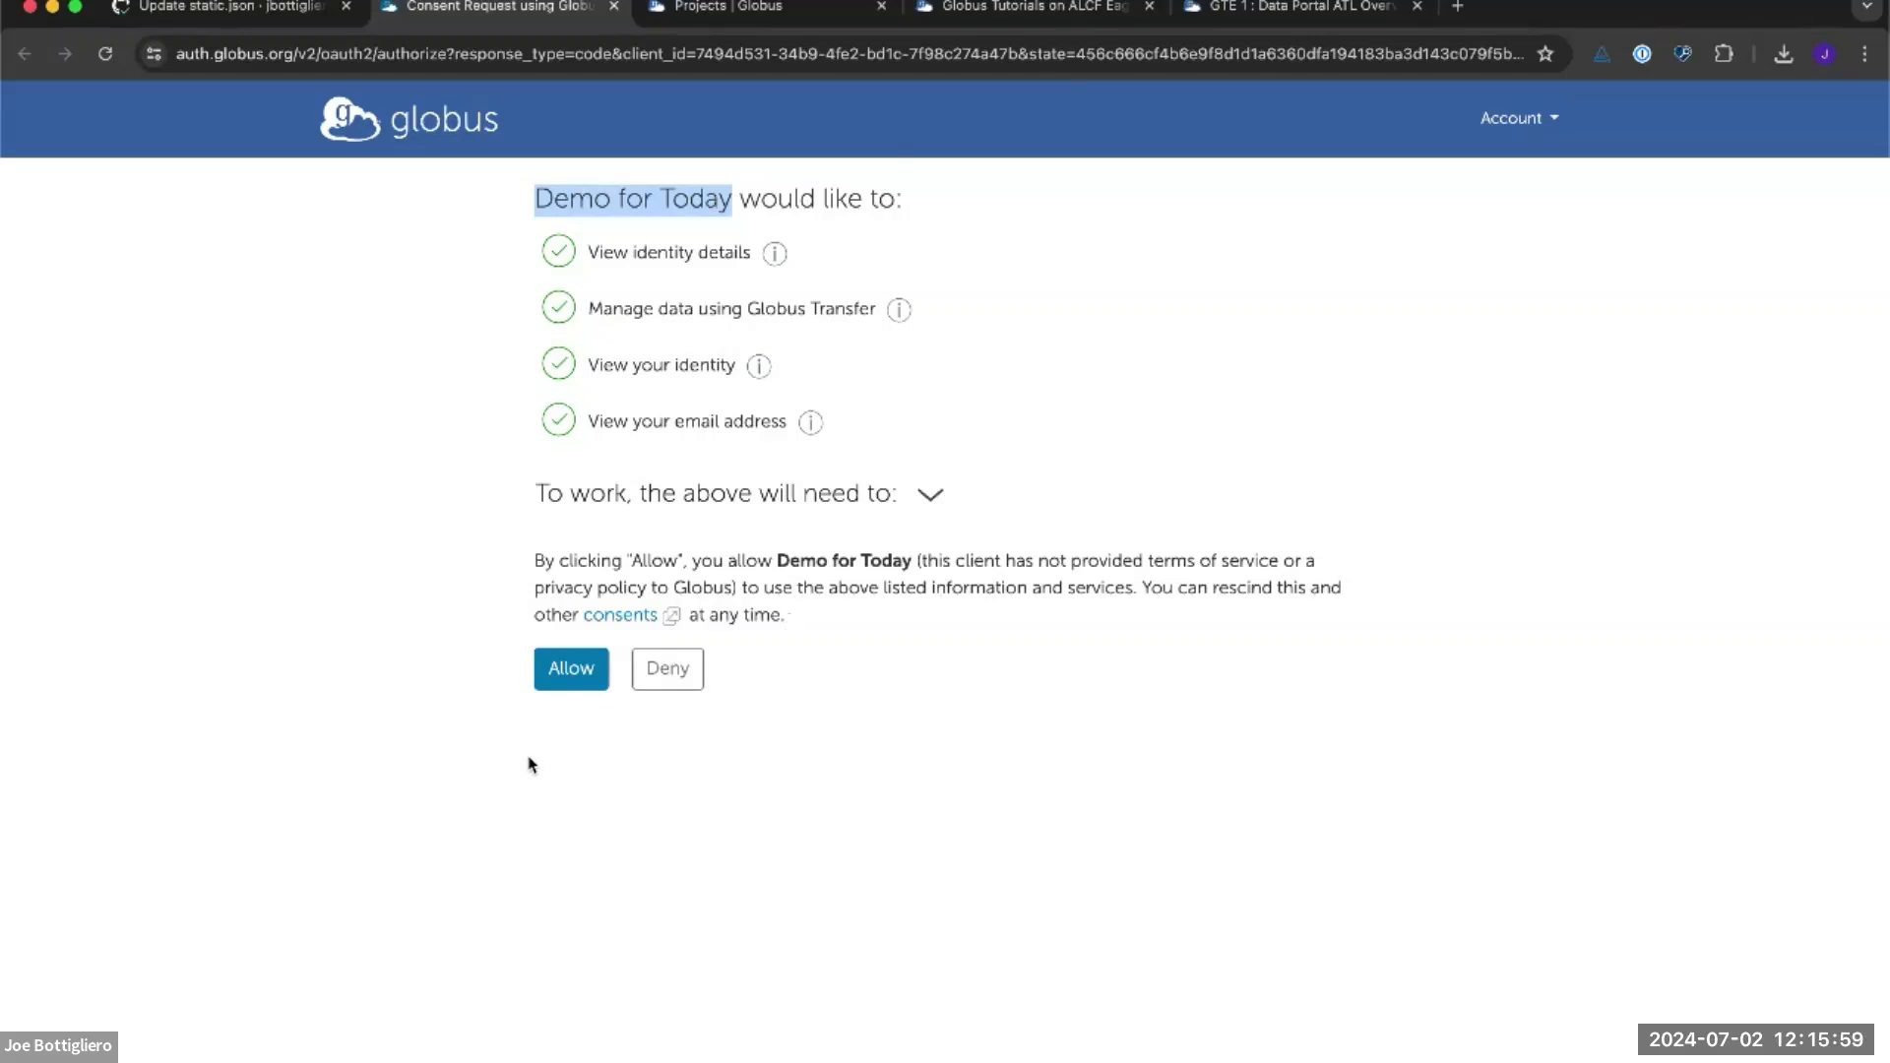
click(567, 677)
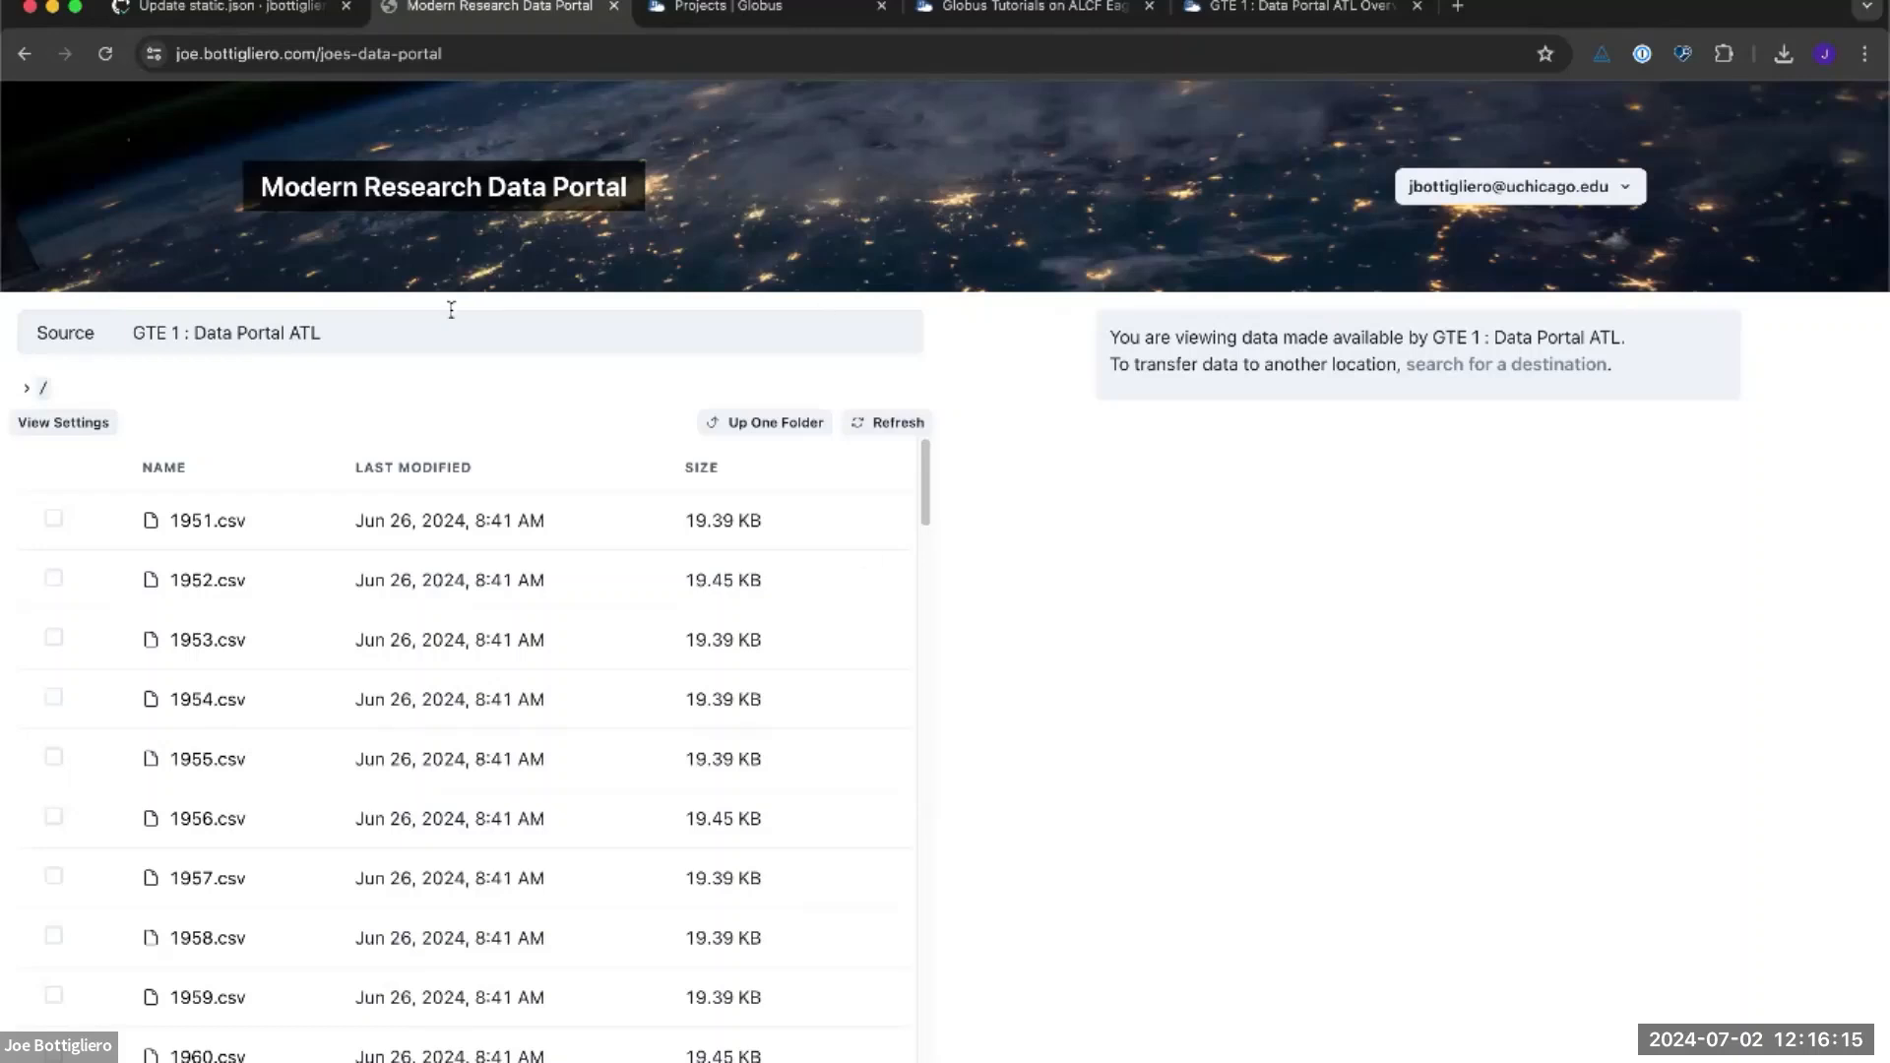
click(409, 331)
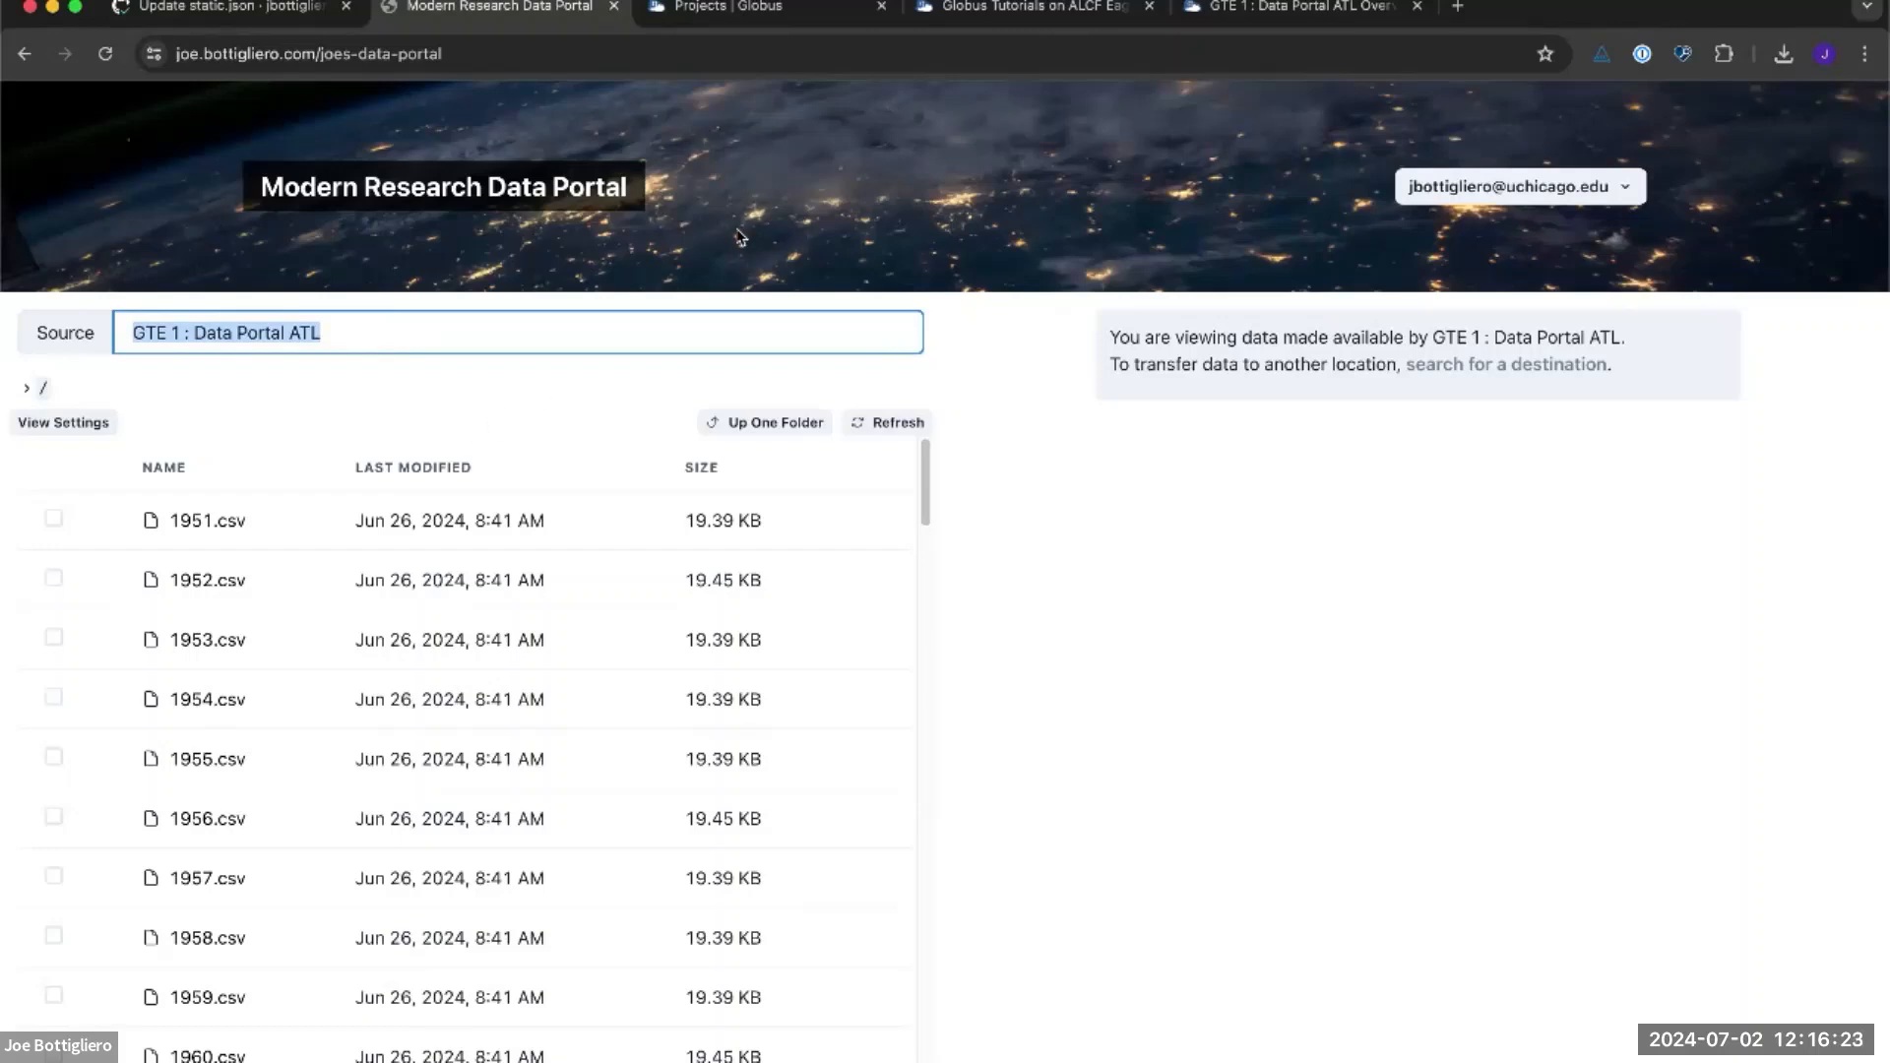
triple_click(504, 187)
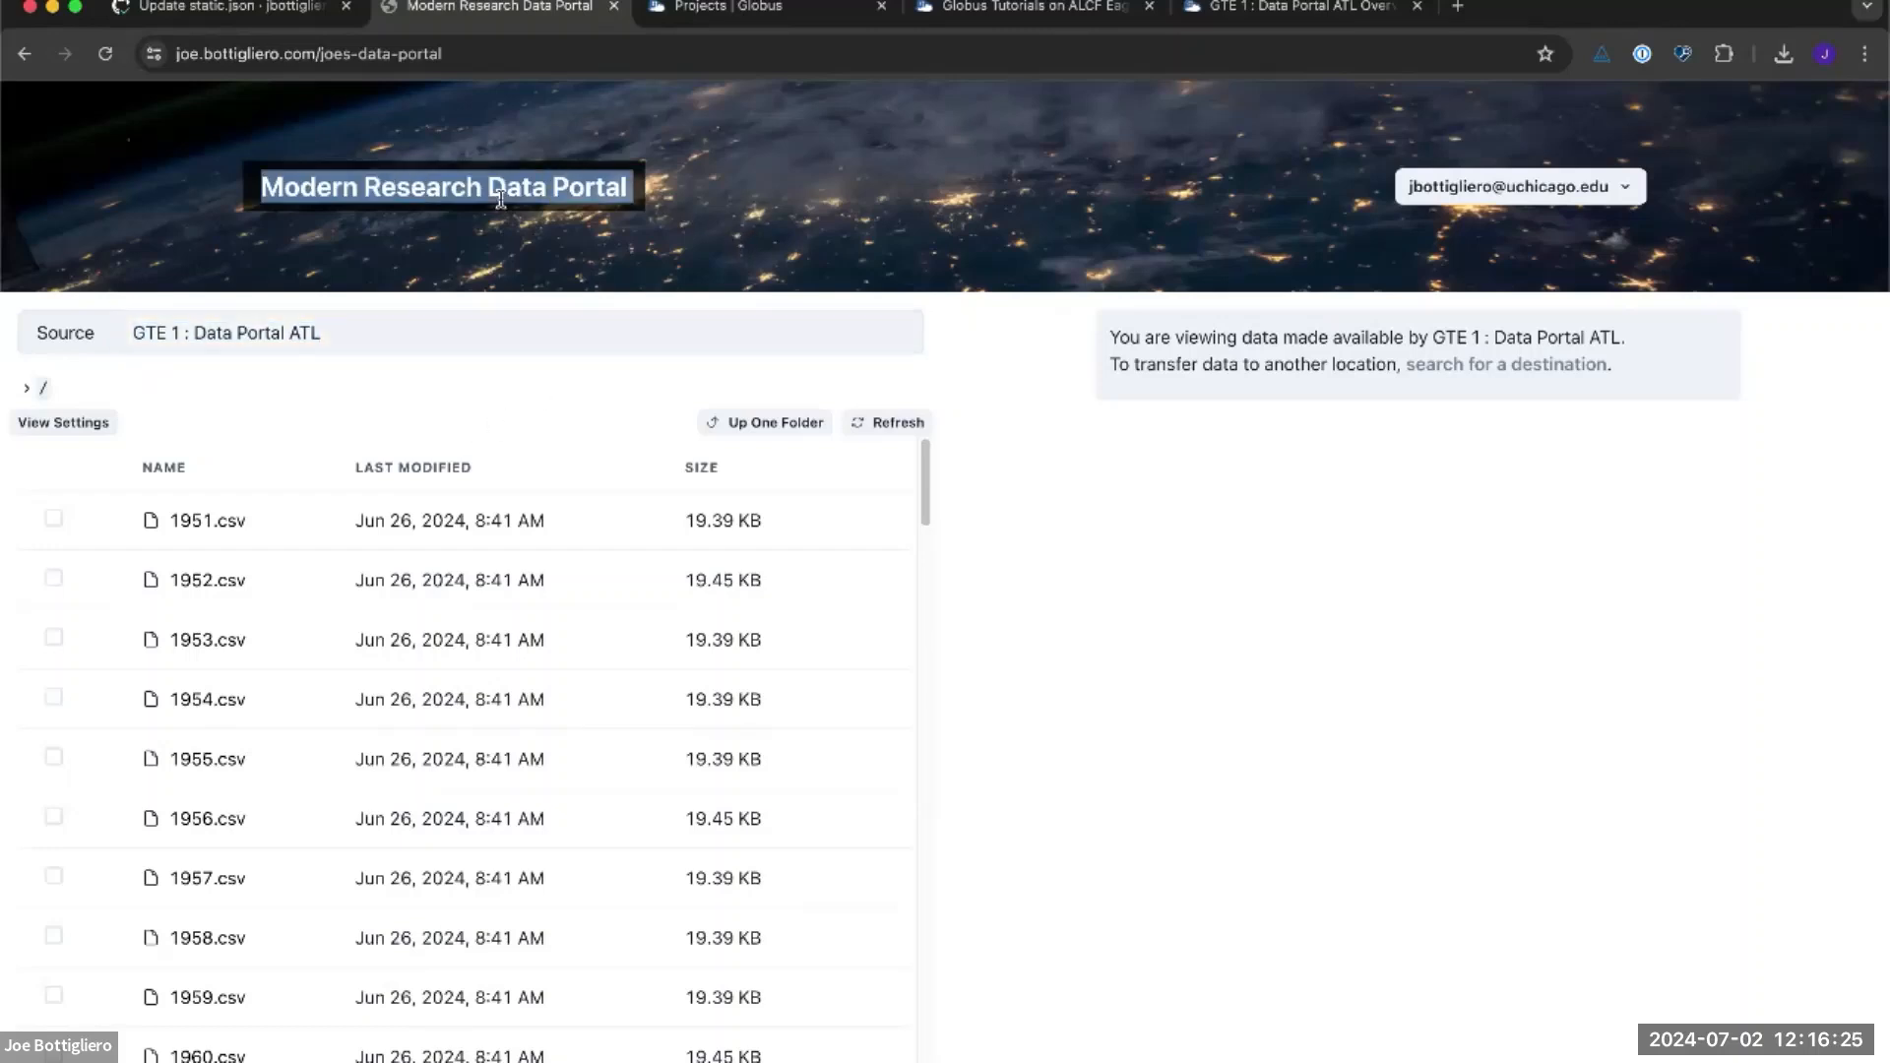
Change the content title in the repository's static.json to "Joe's Data Portal" and commit directly to the main branch
click(275, 20)
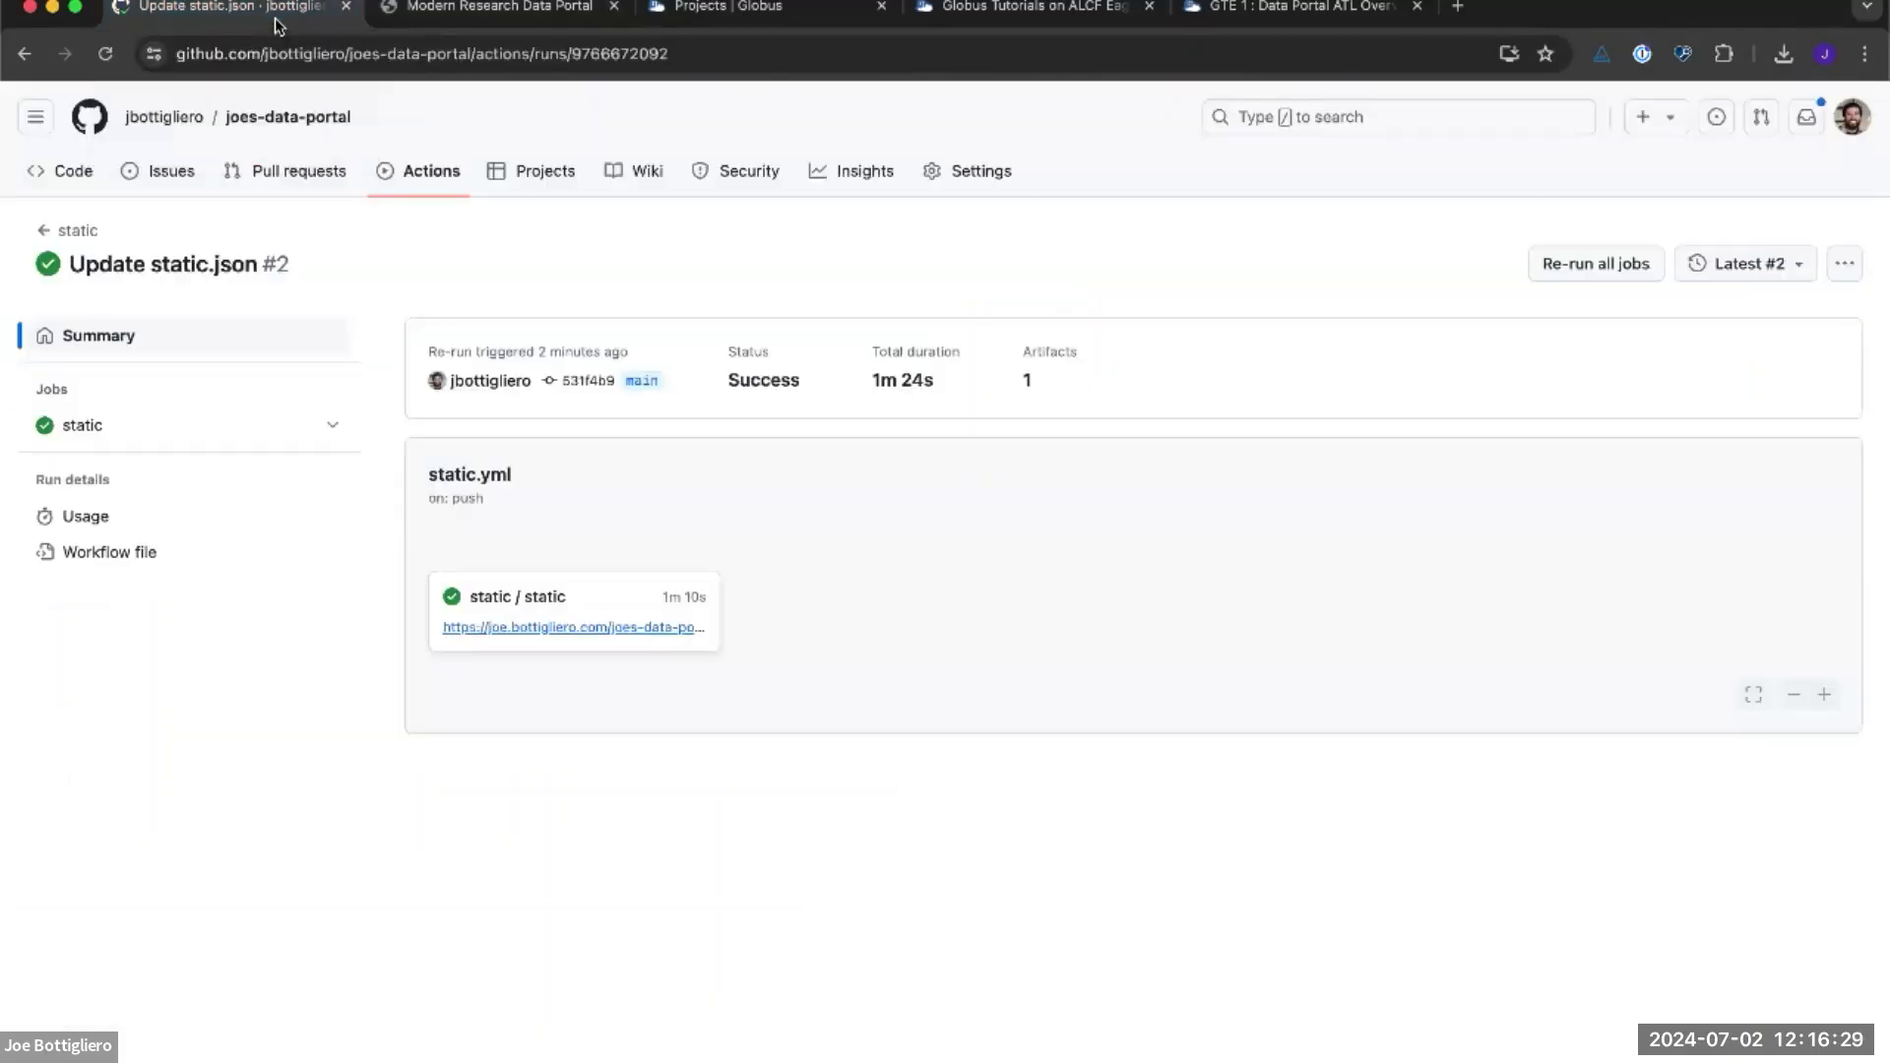
click(74, 167)
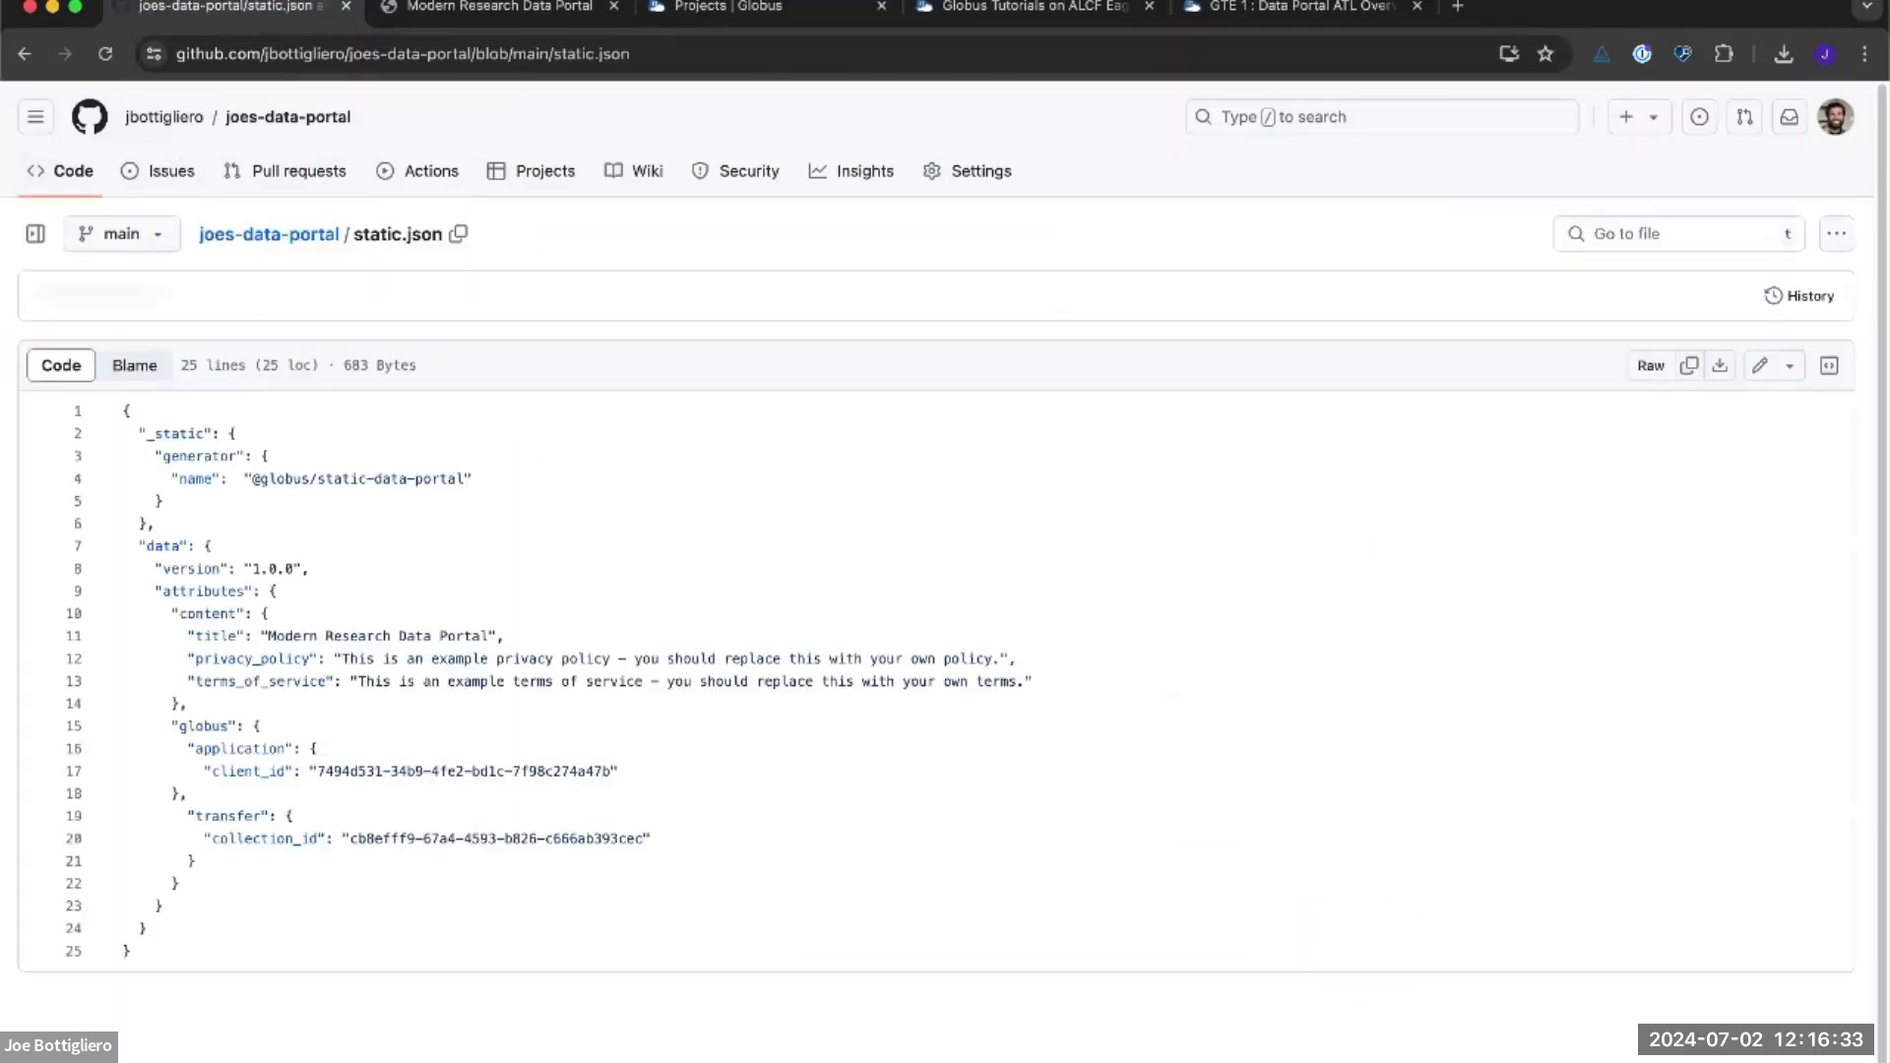
click(1760, 365)
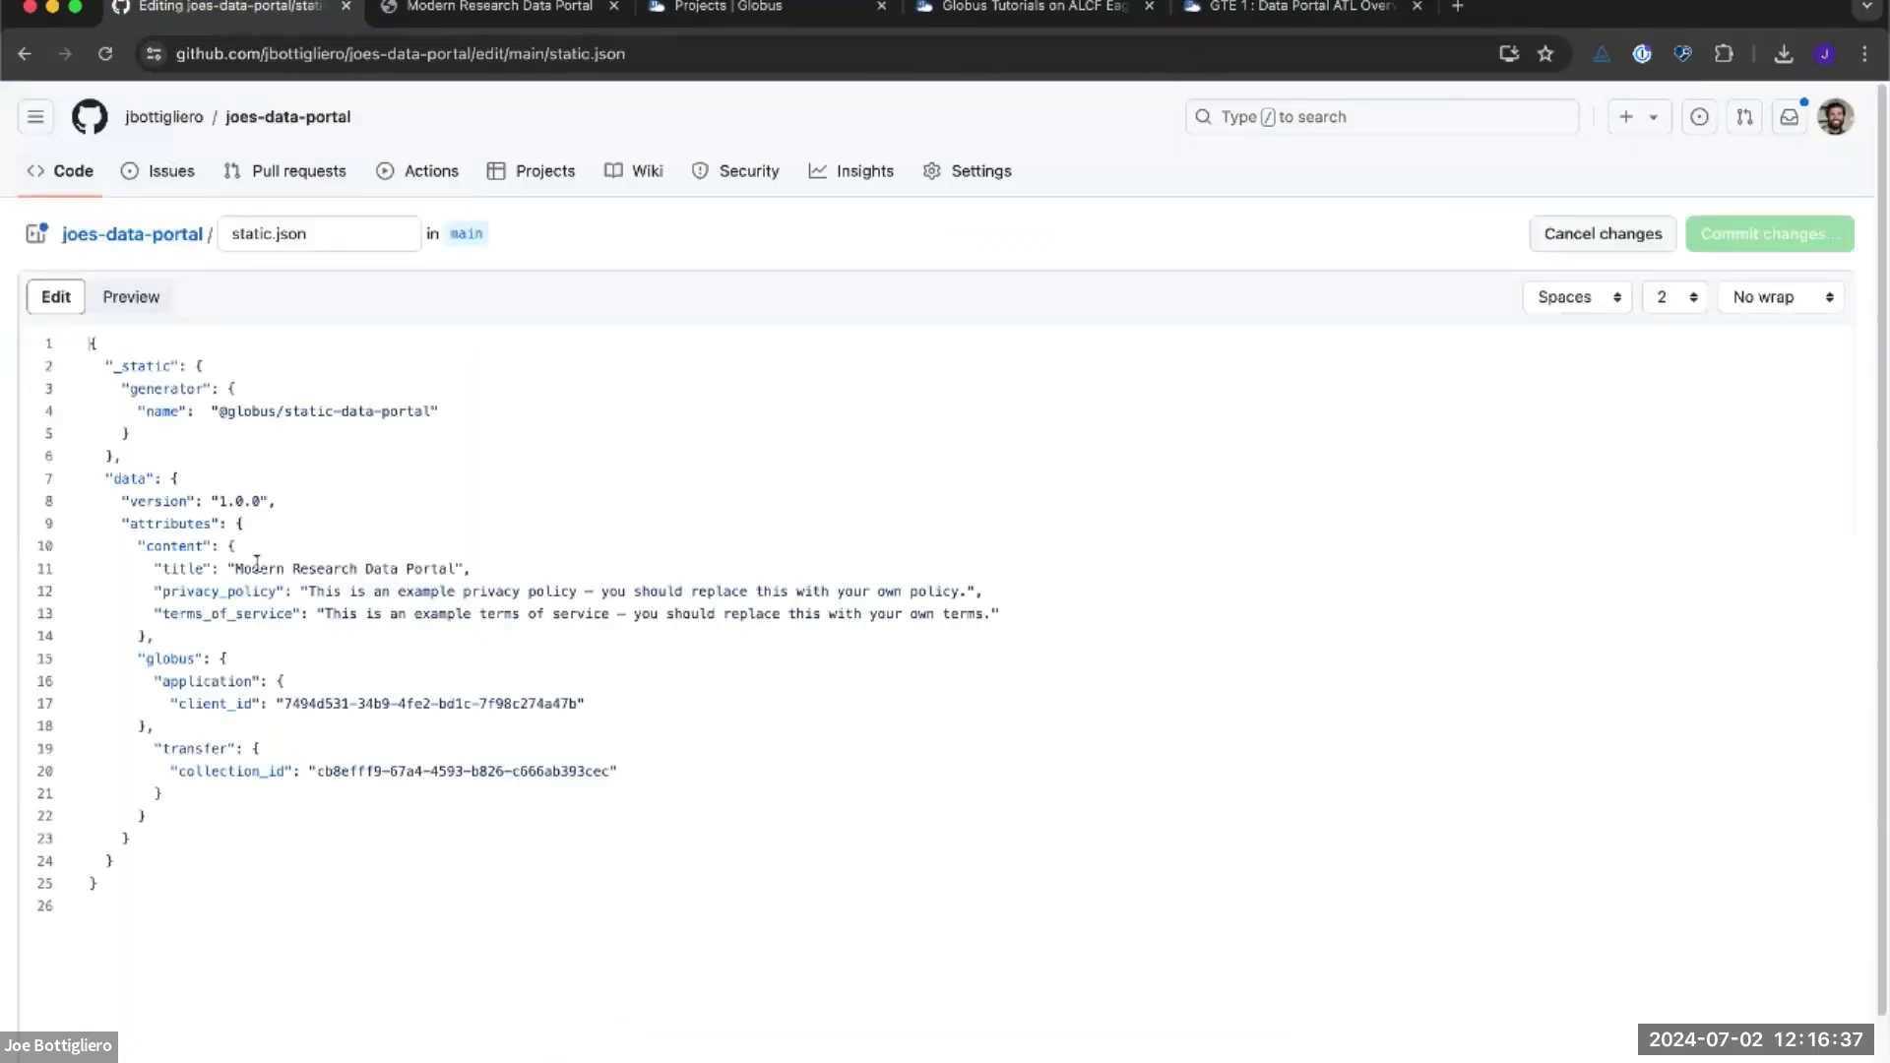
drag(236, 569, 447, 563)
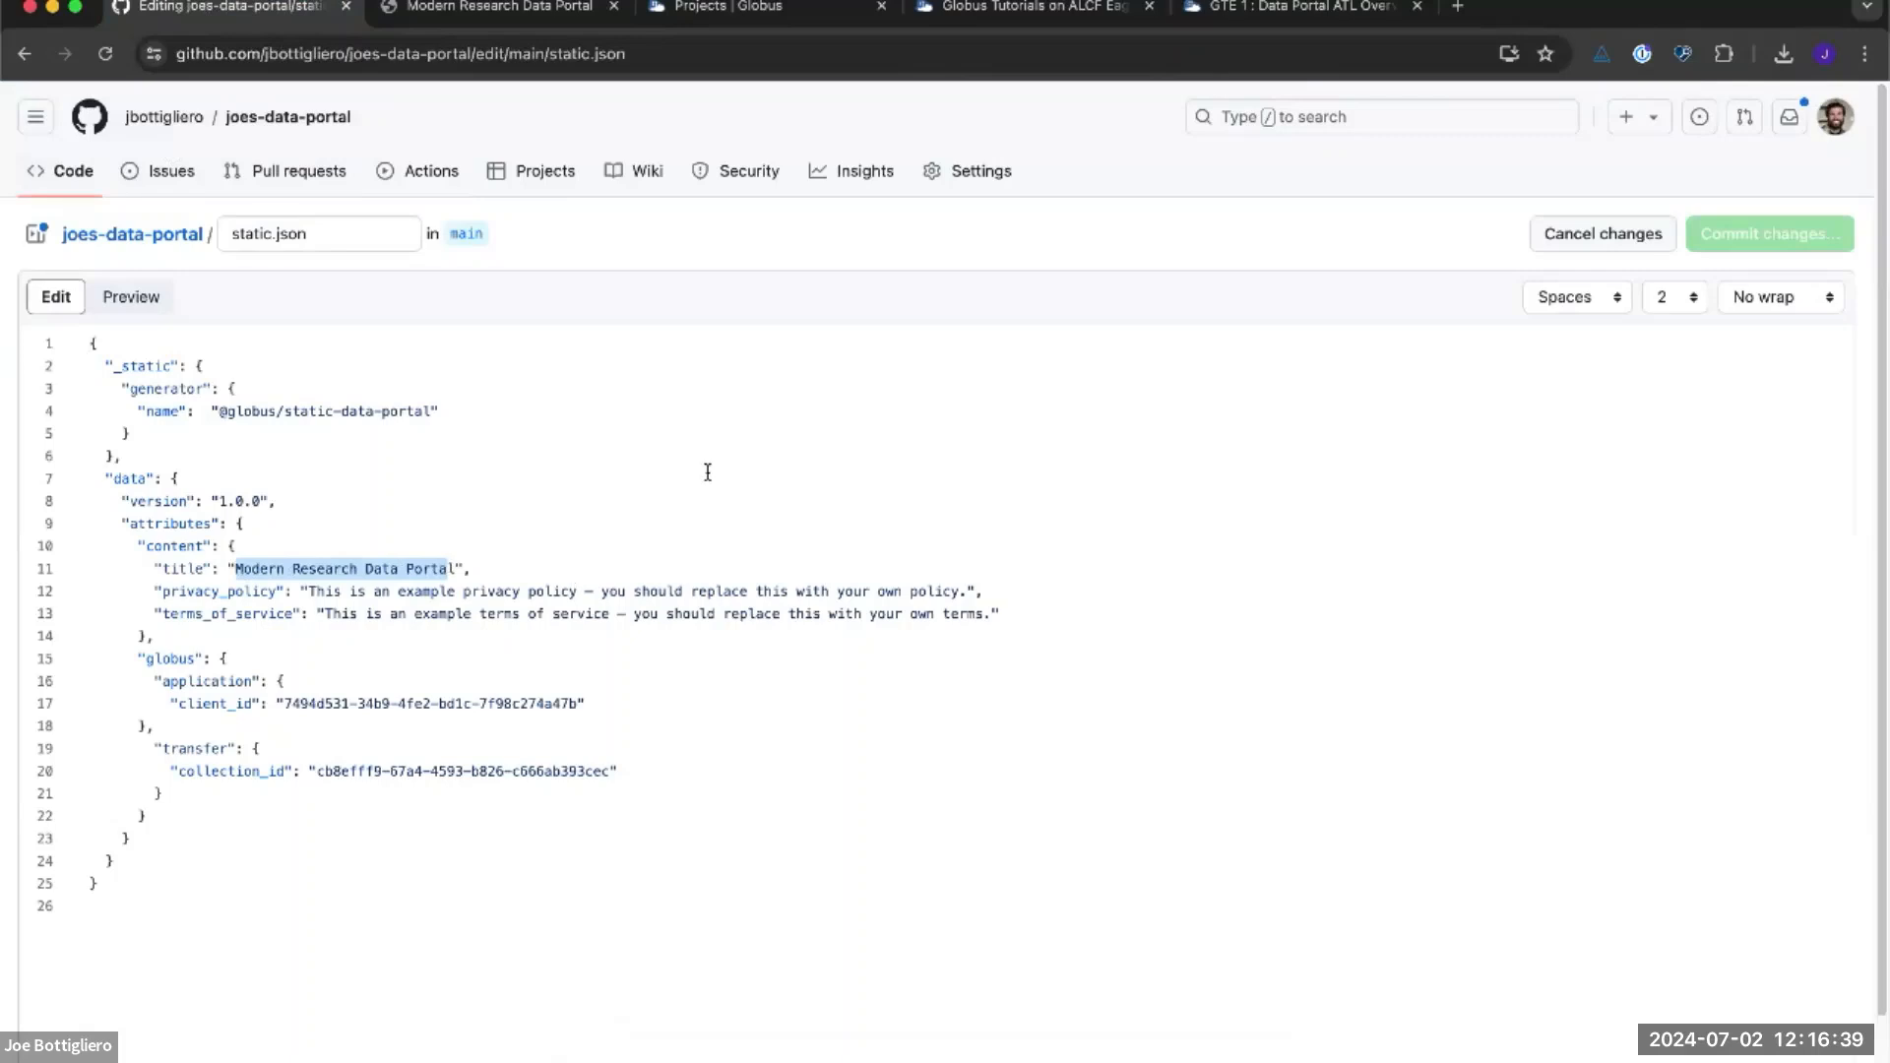
text(IJoe's )
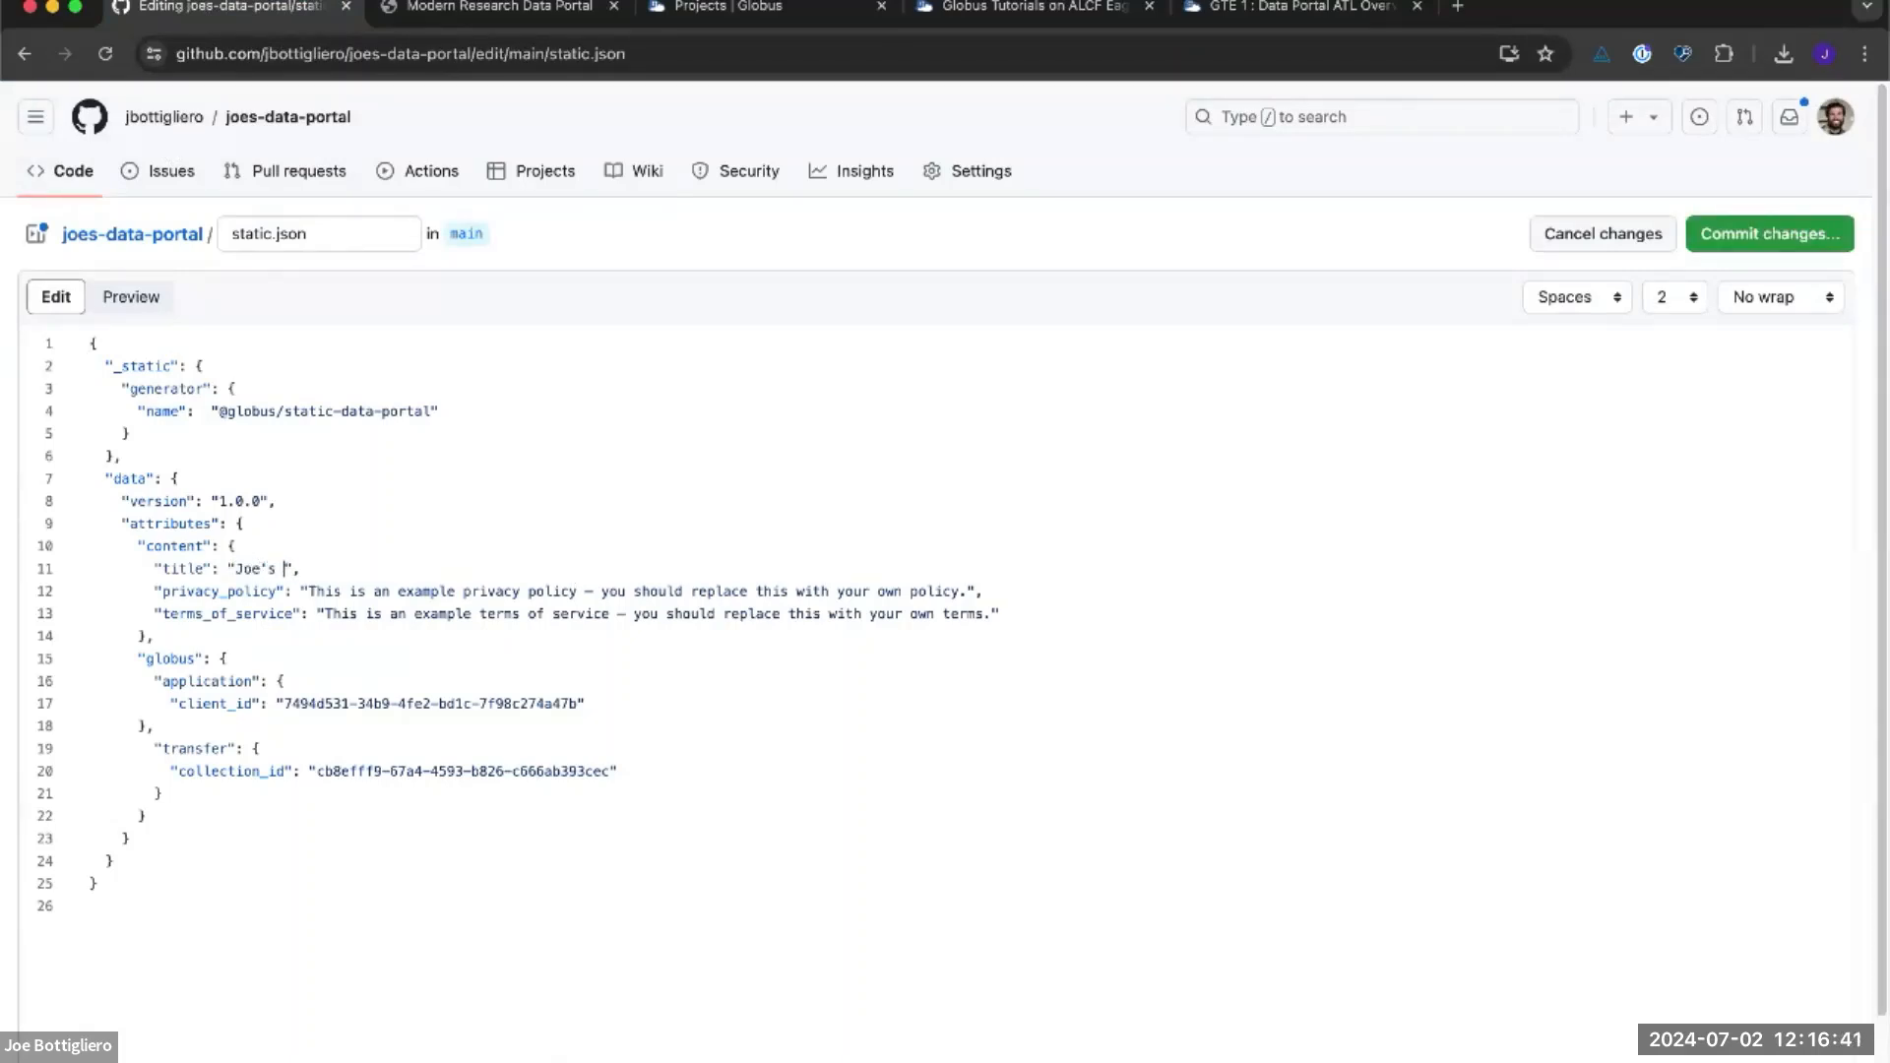
text(Data Portal)
click(1769, 233)
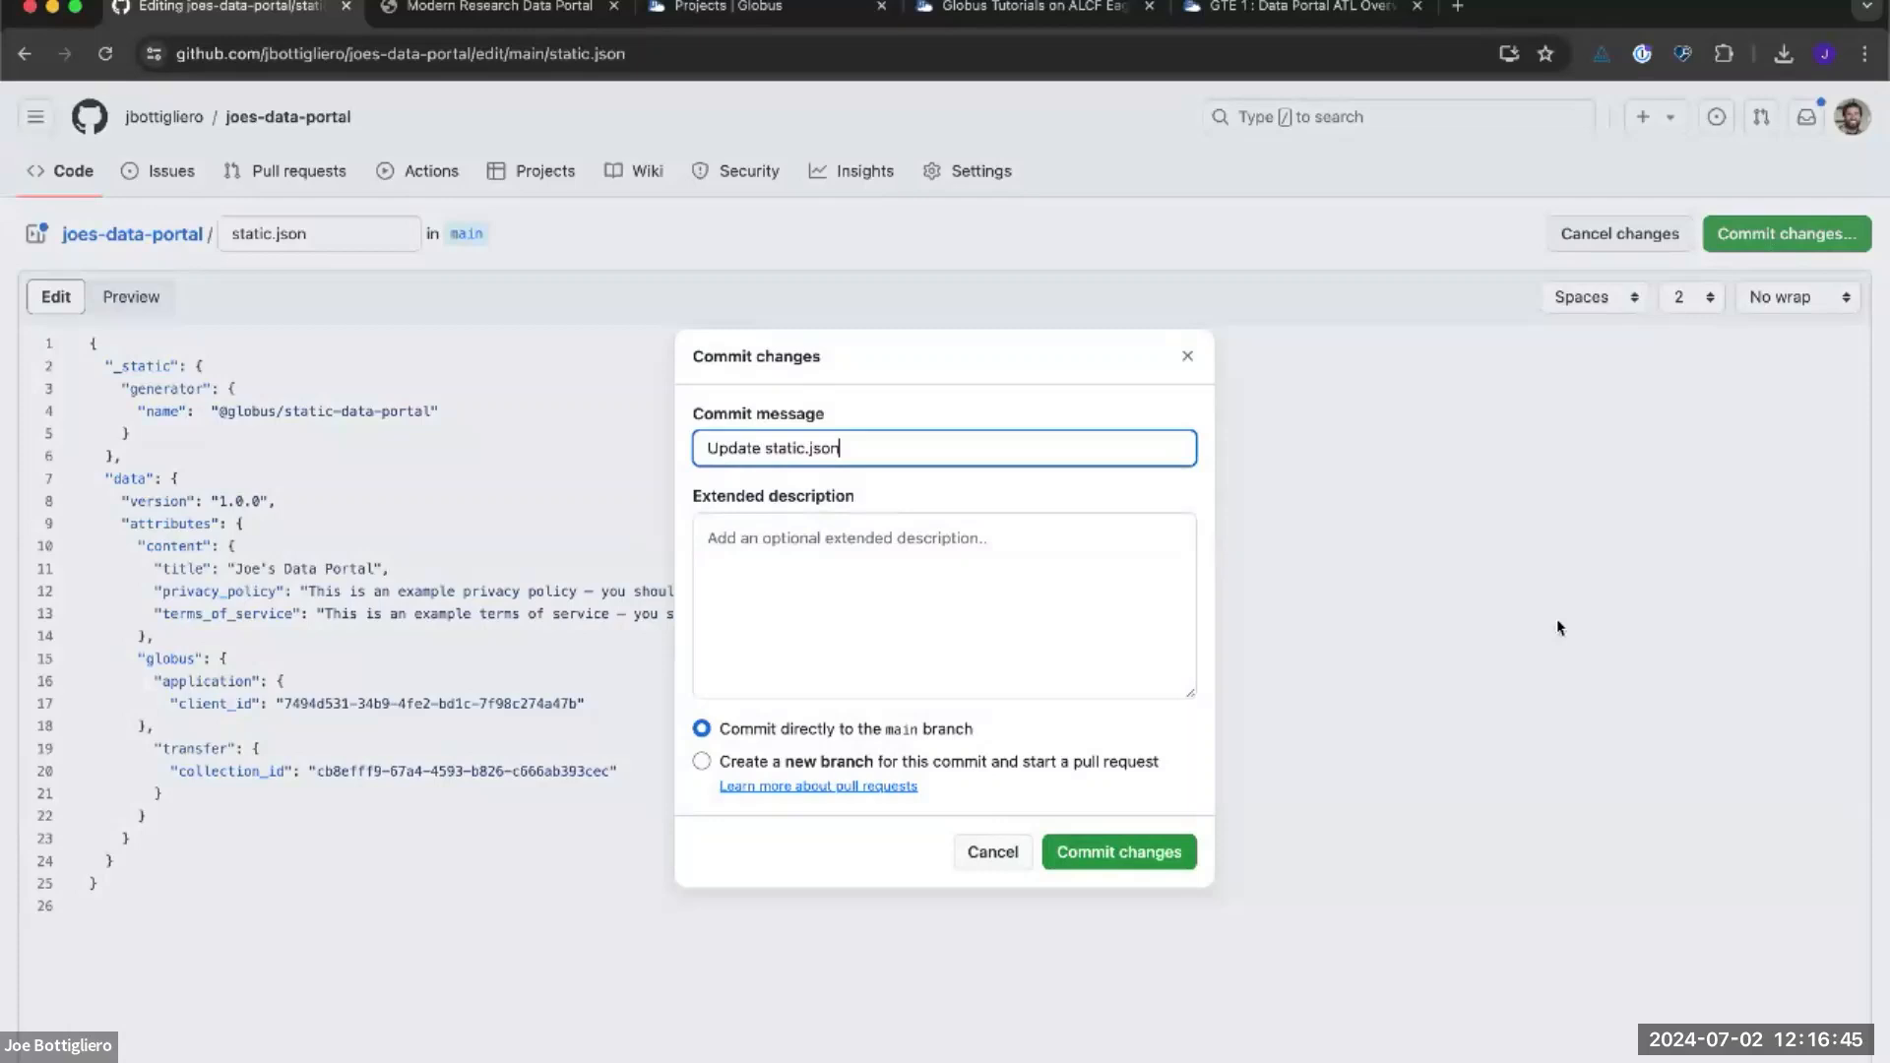
click(1152, 853)
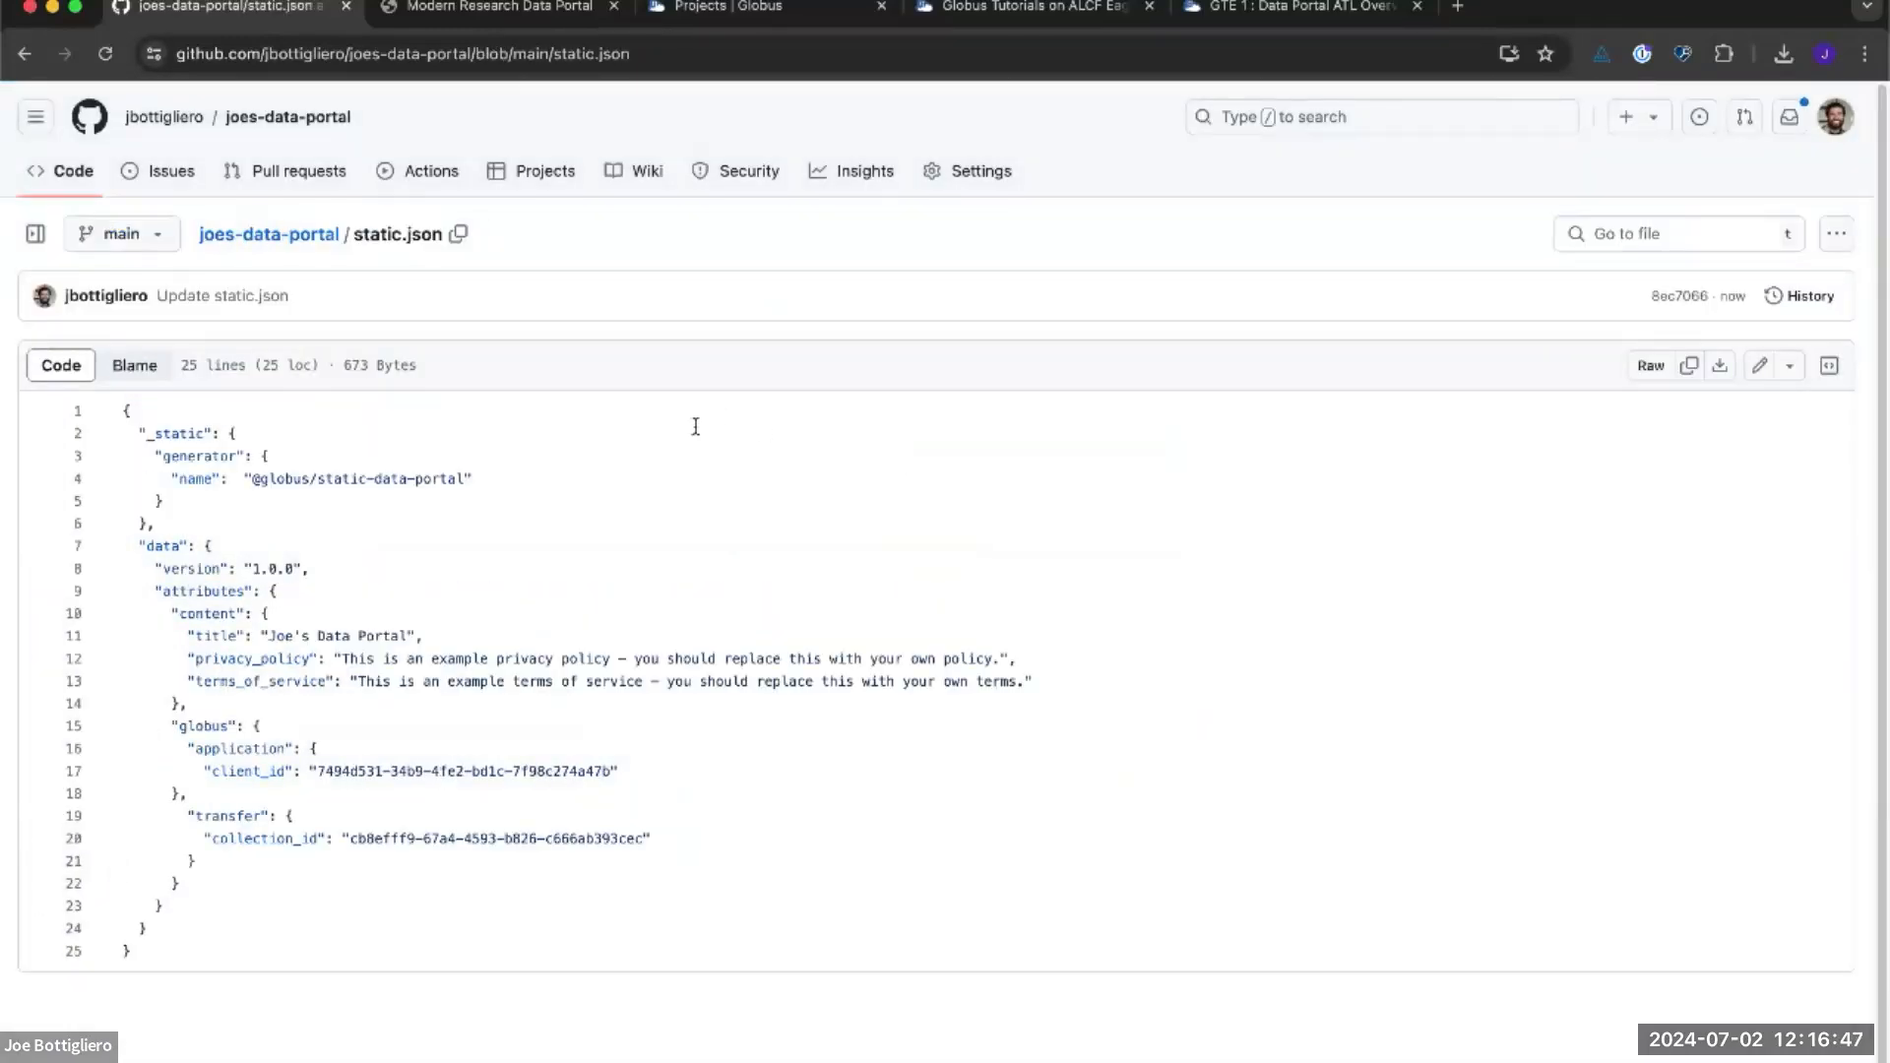
Open the details of the latest commit's static check and examine its workflow job log
click(86, 187)
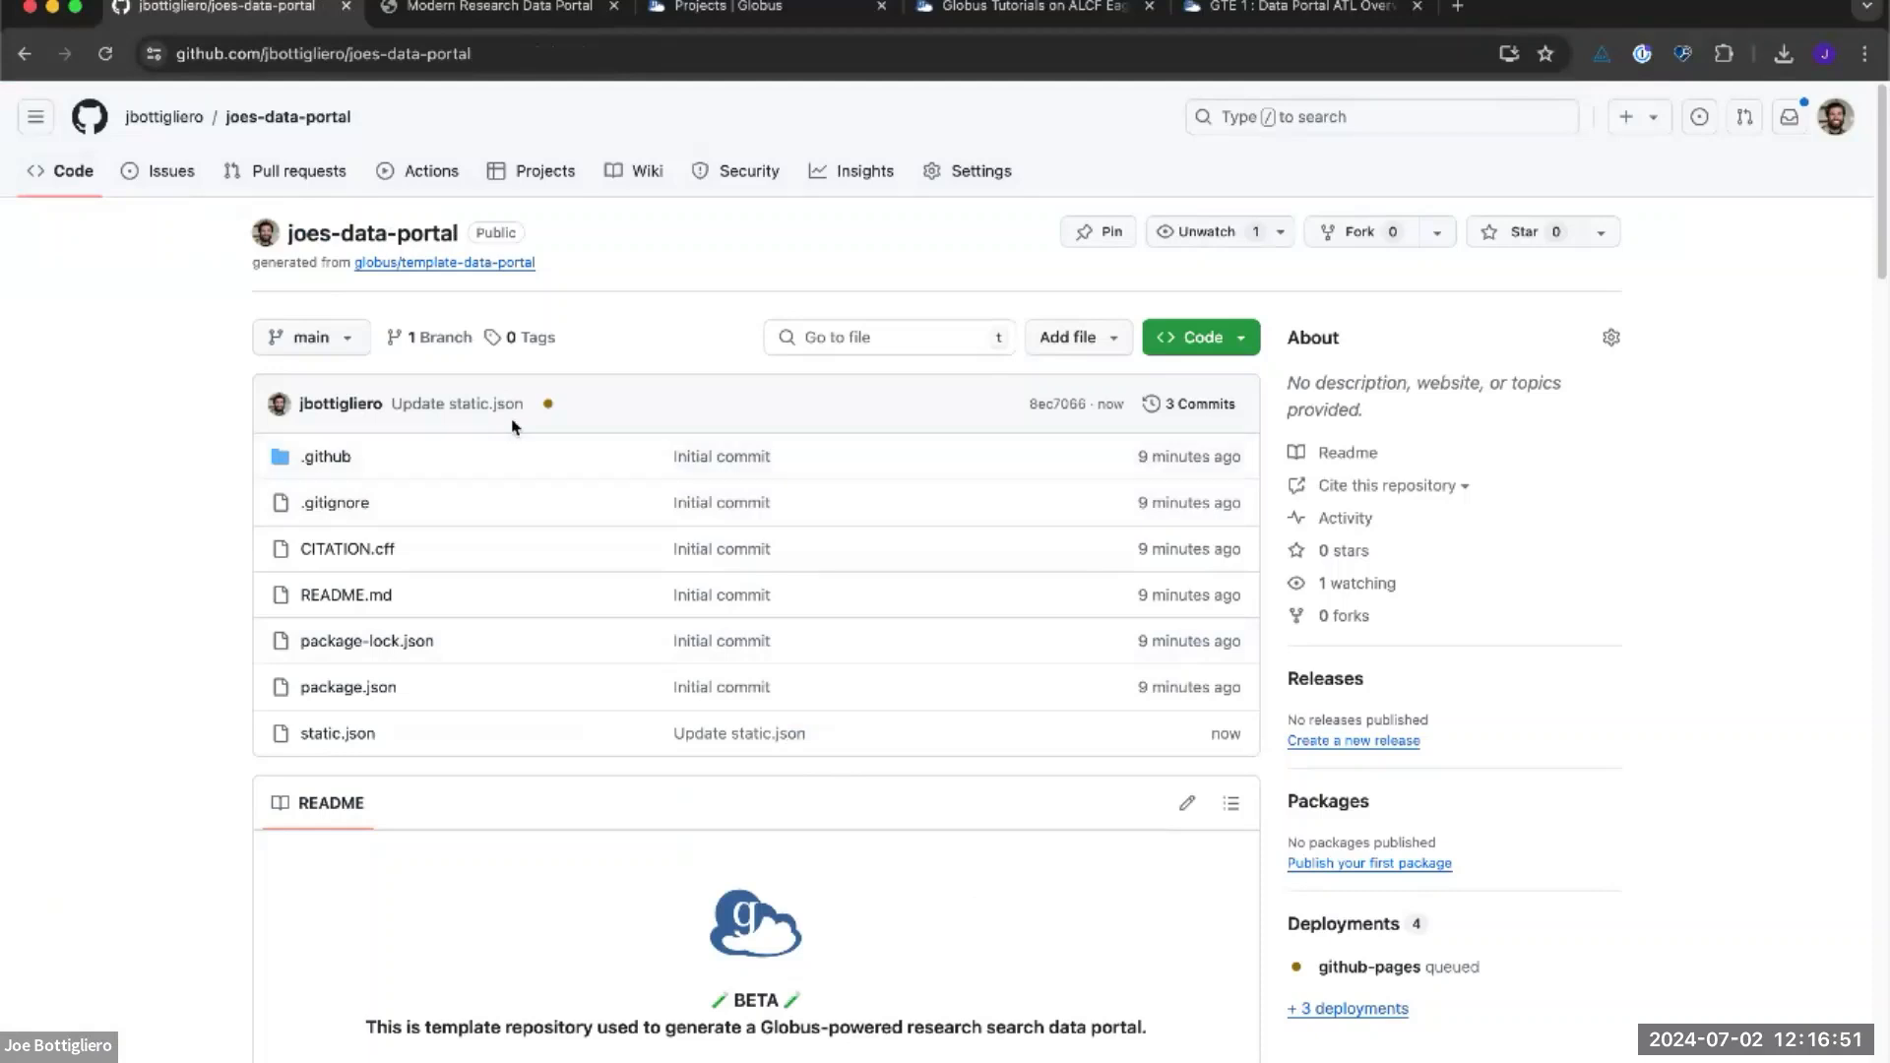
mouse_move(548, 408)
click(549, 408)
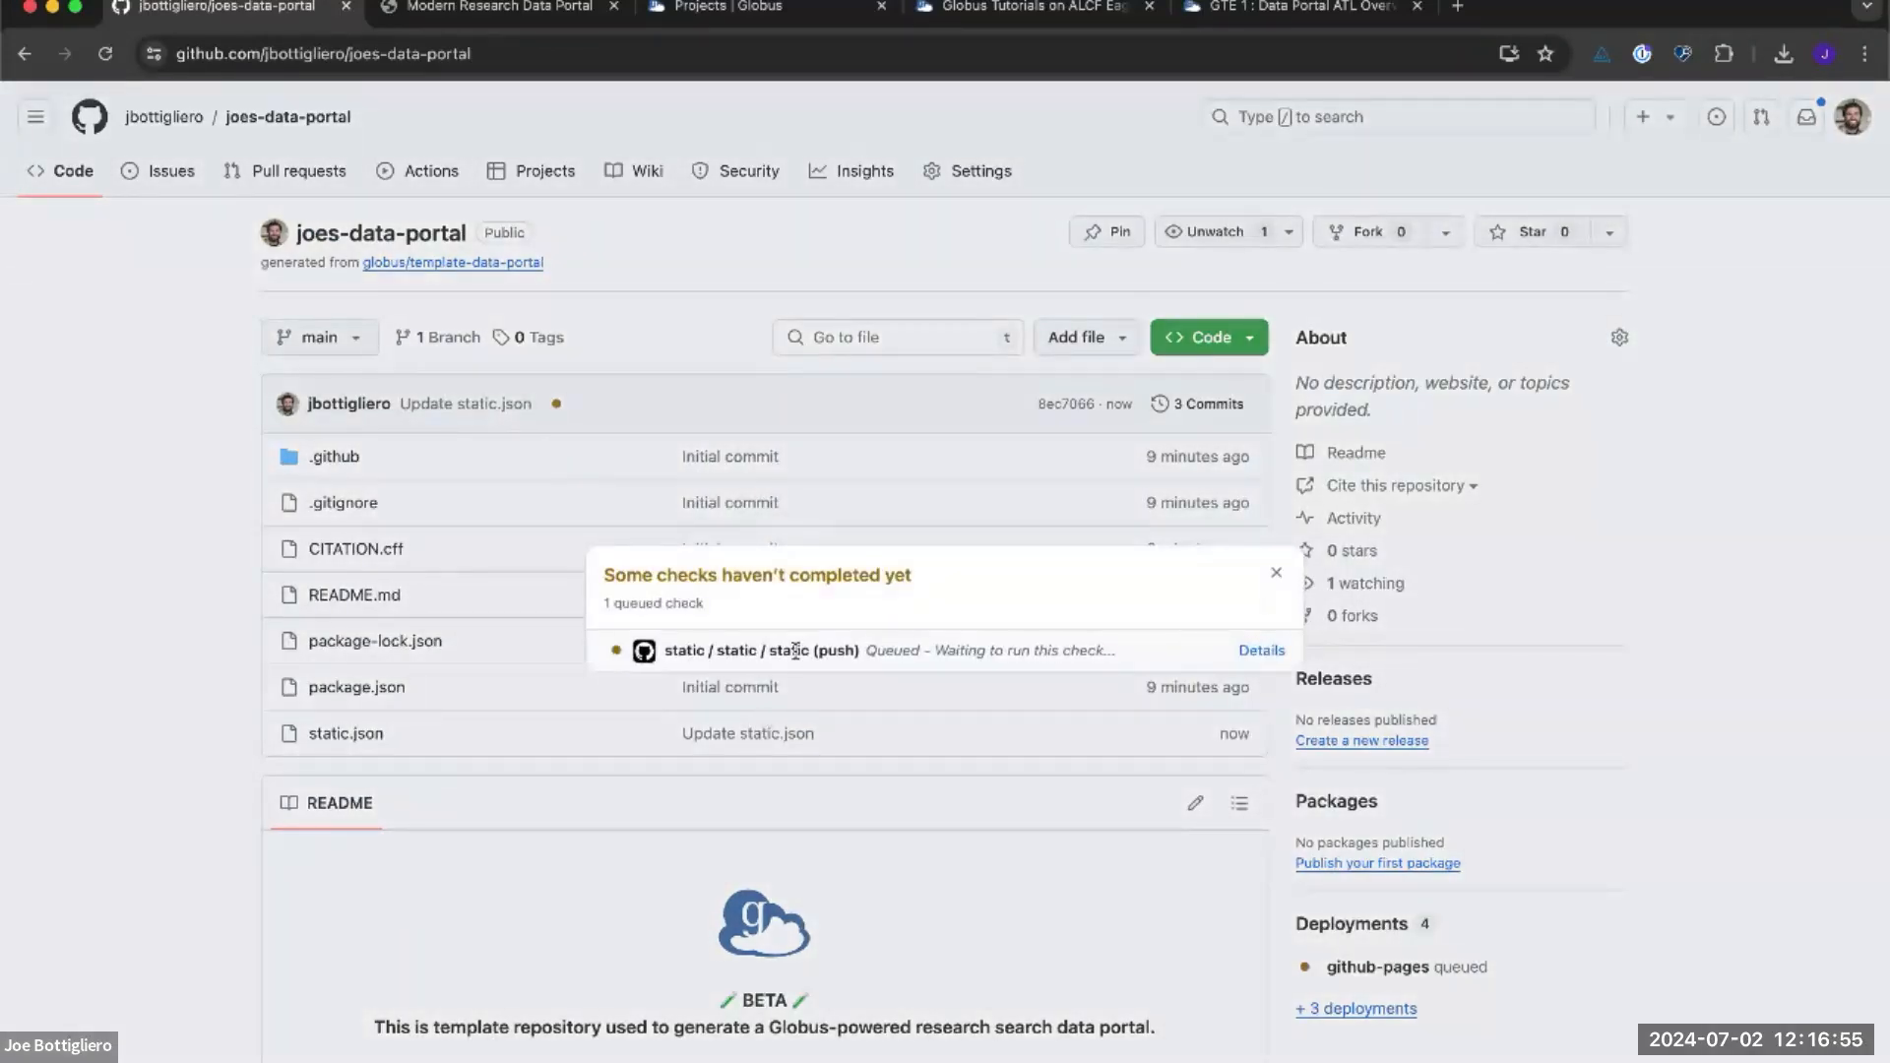
click(1277, 656)
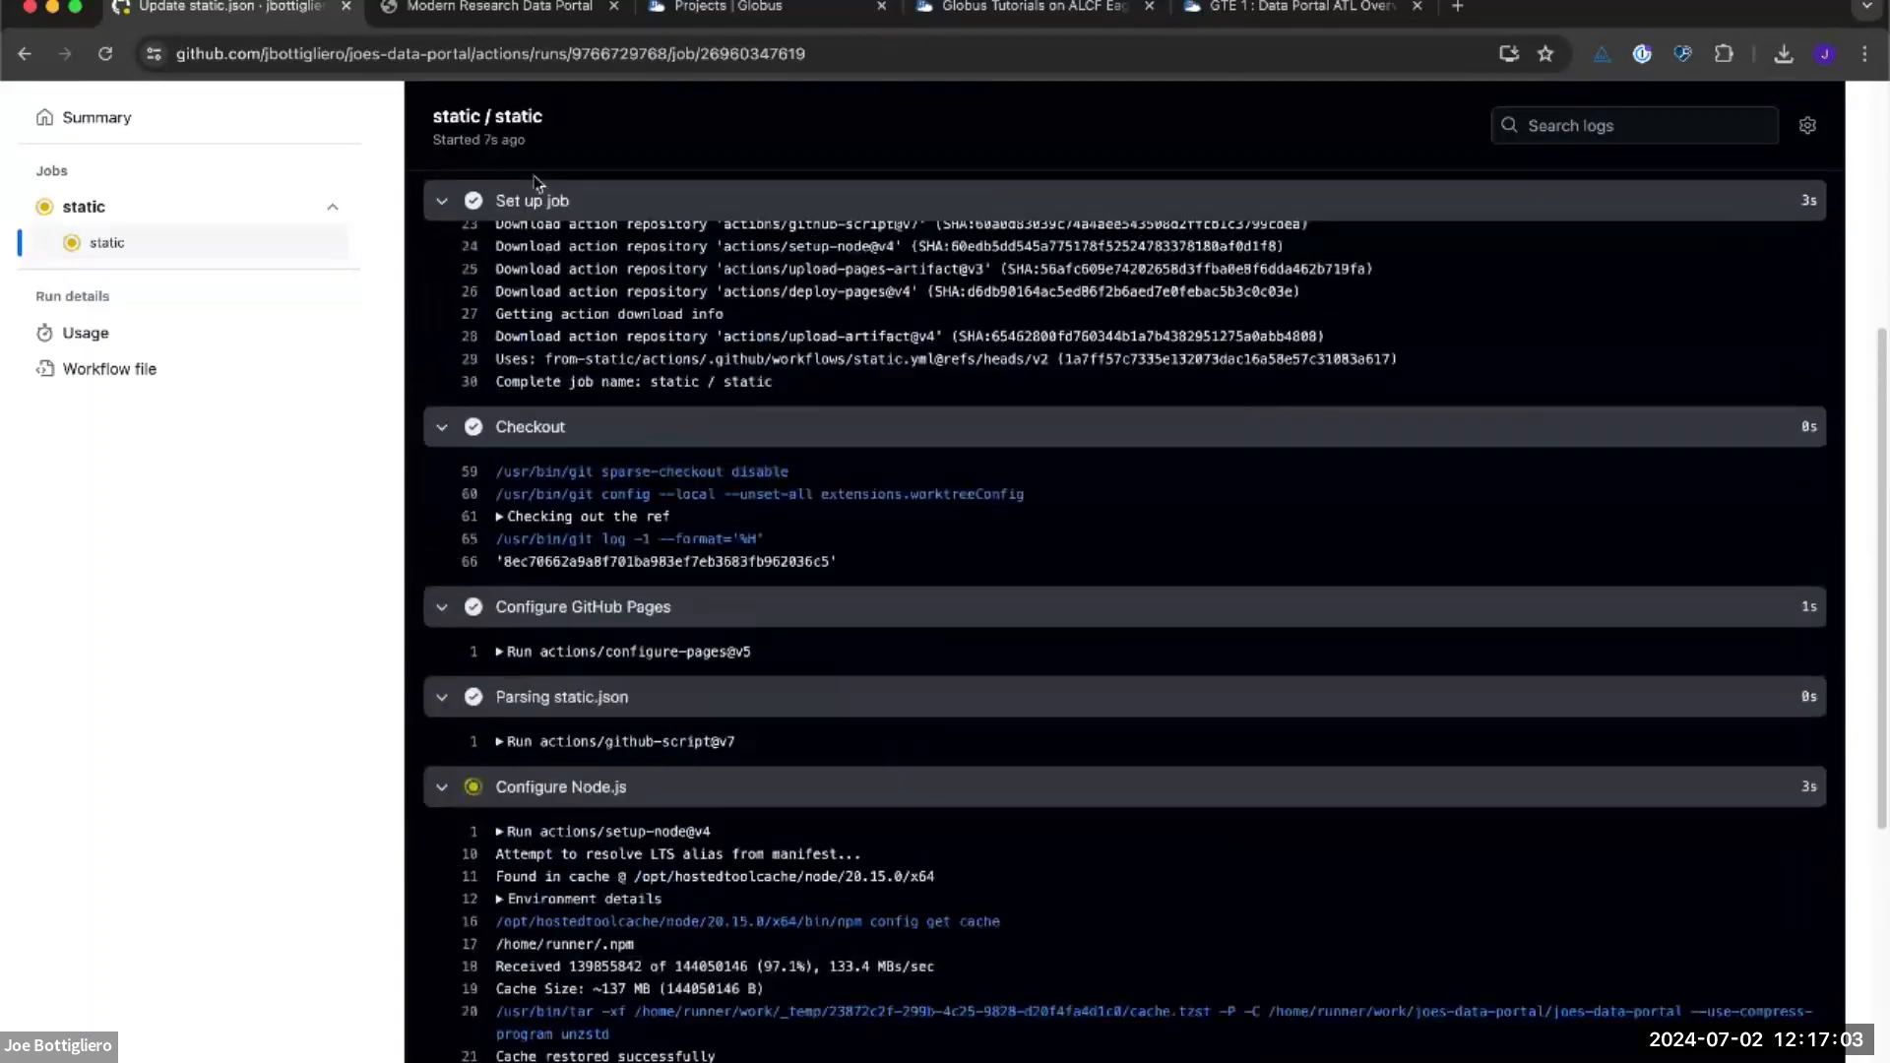
scroll(717, 372, up, 15)
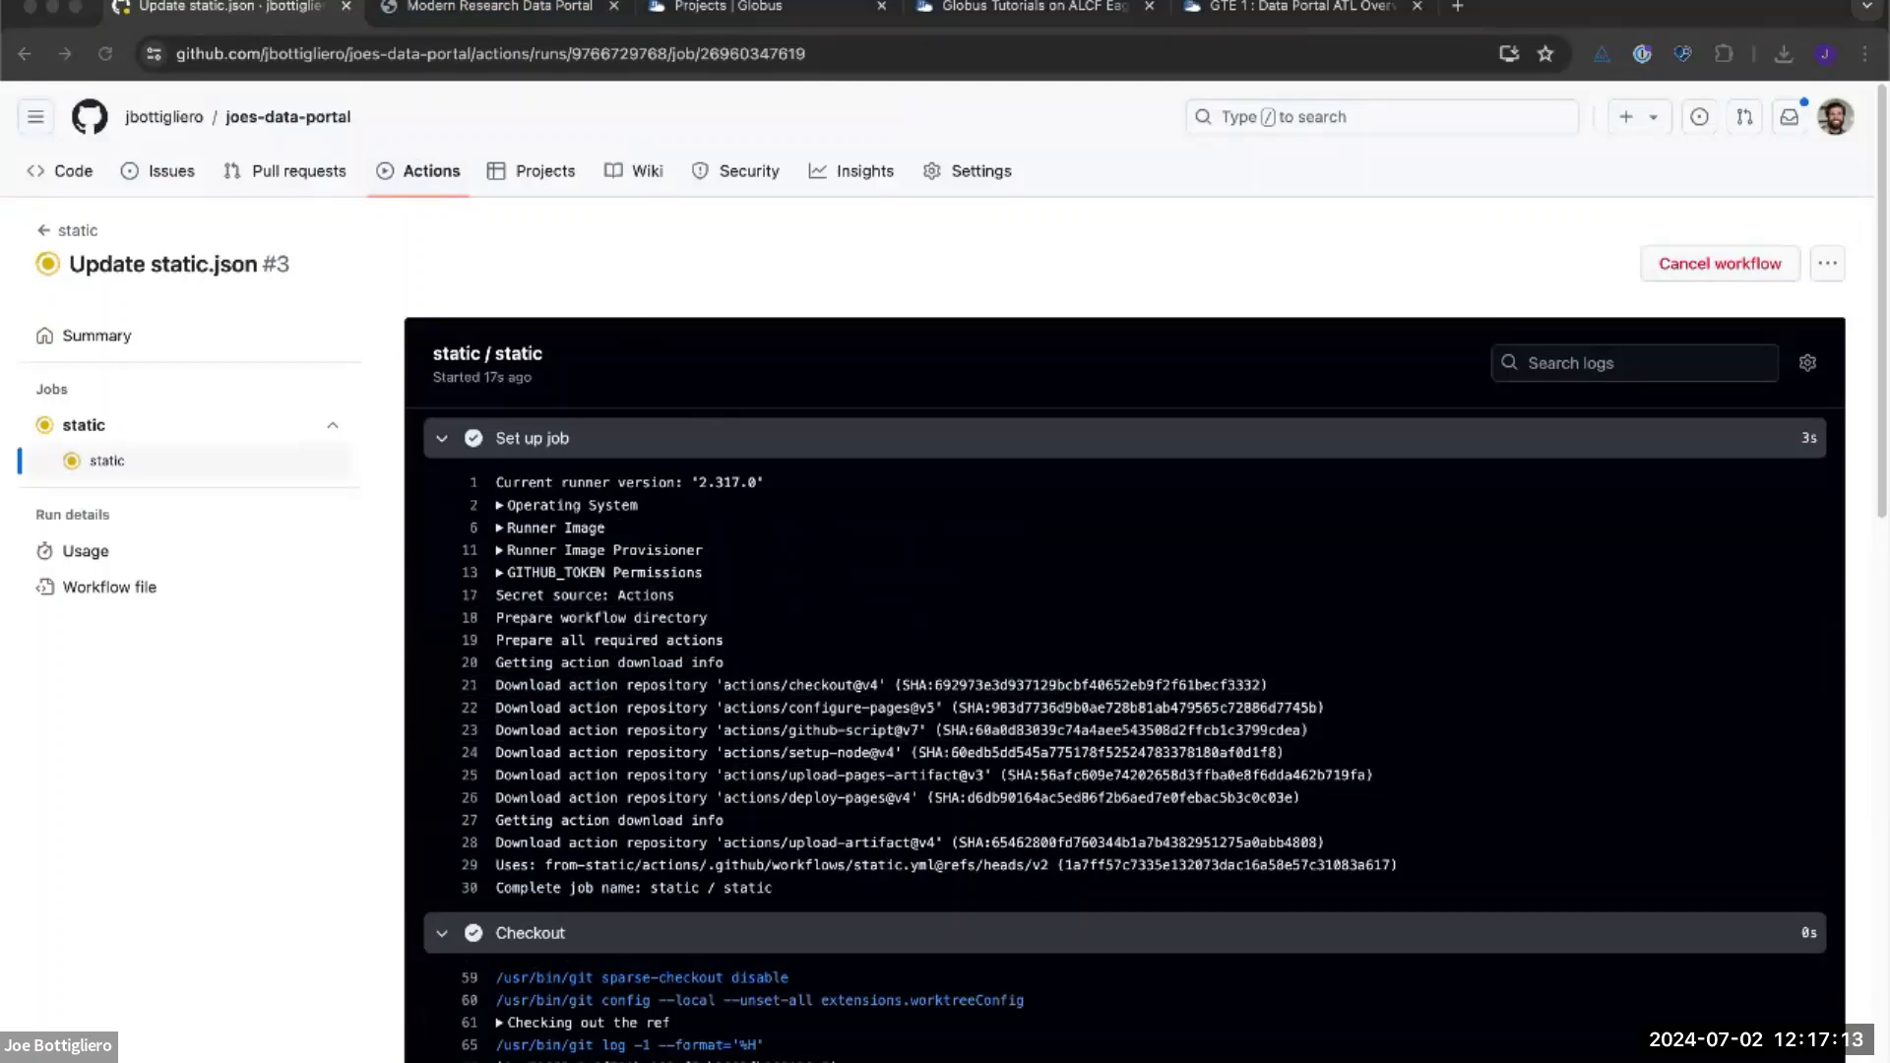
key(super+Tab)
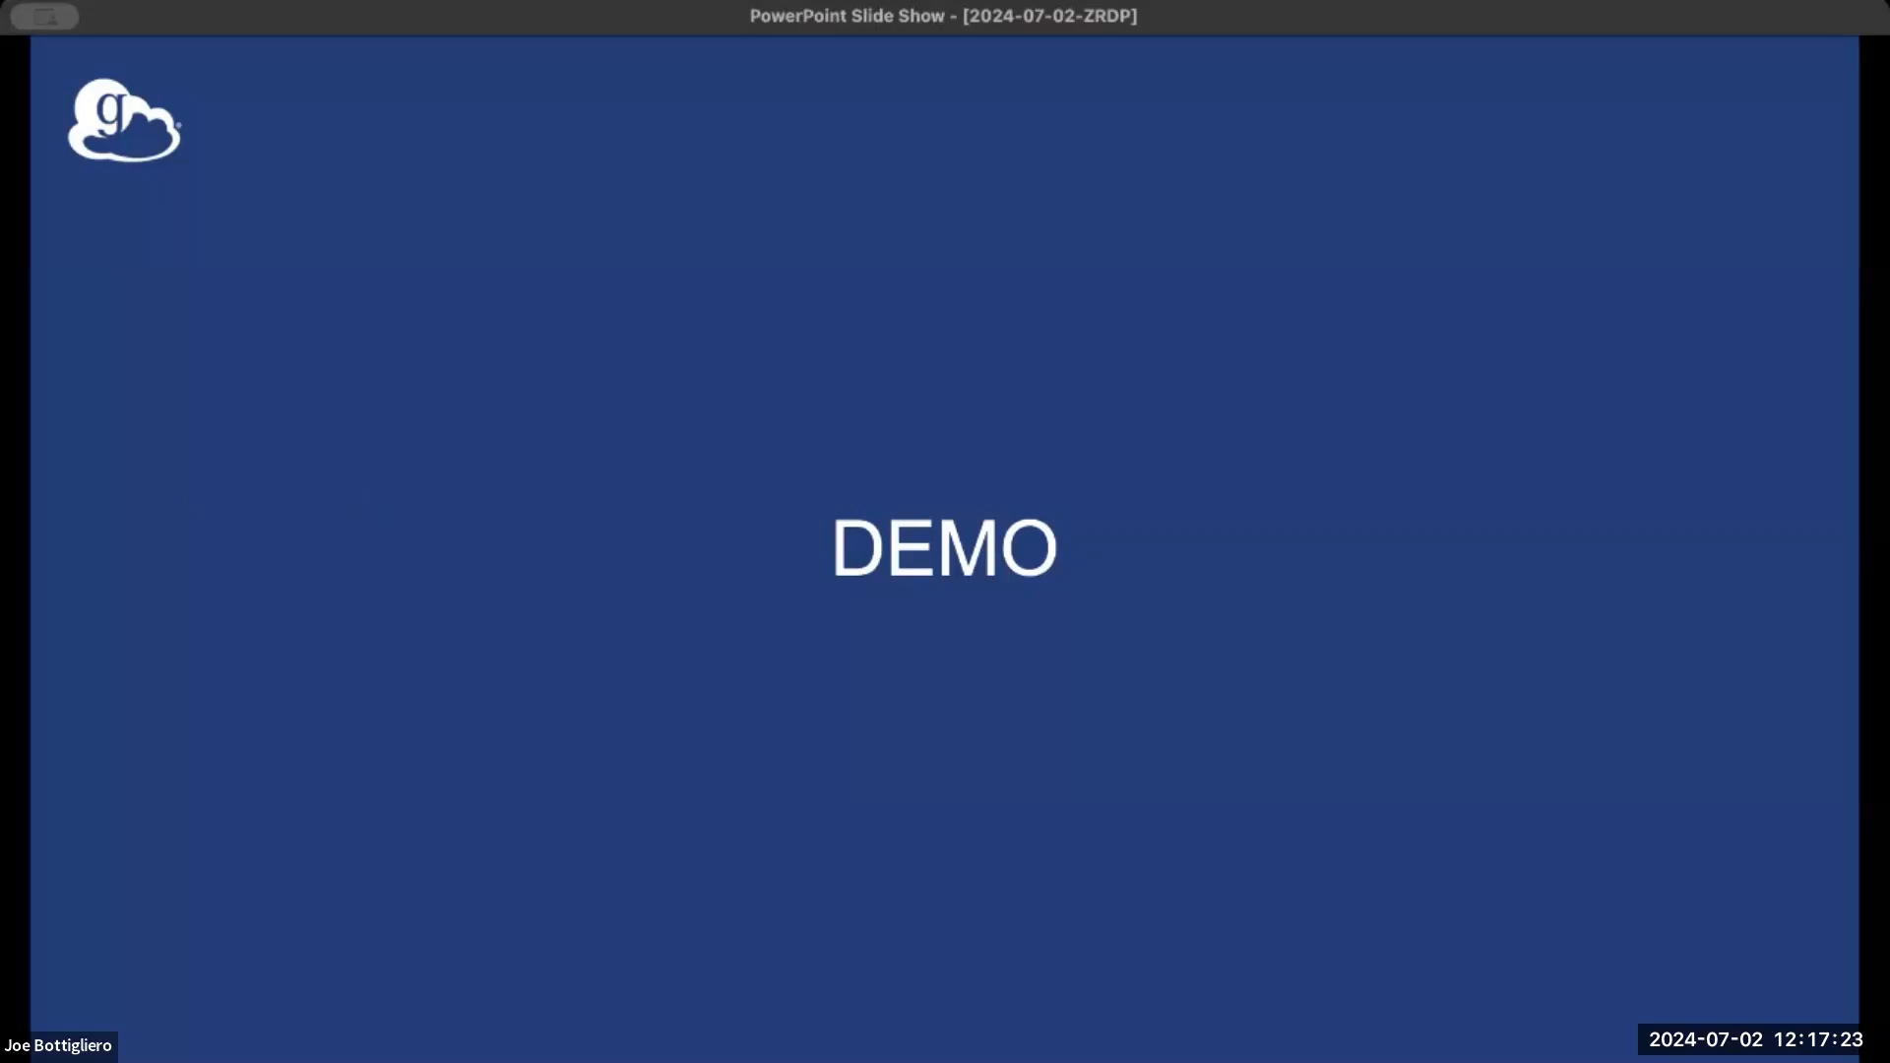
click(664, 492)
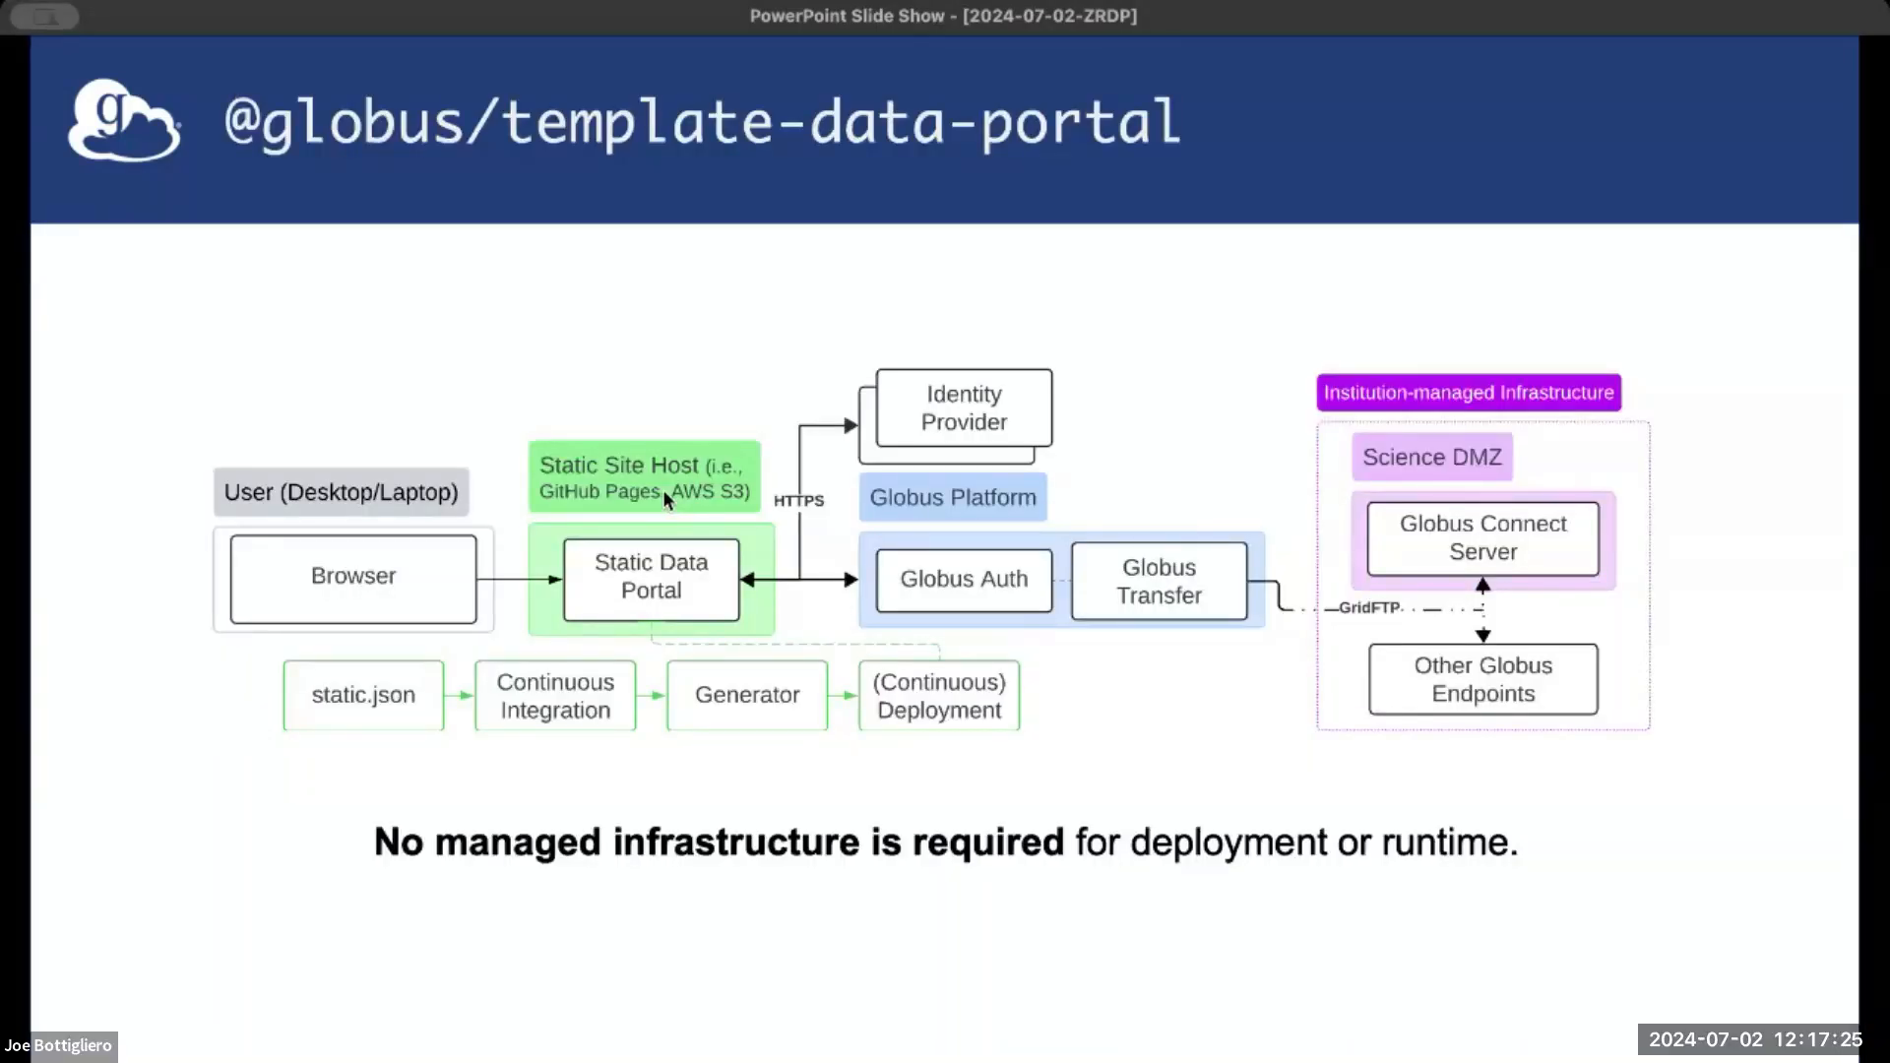